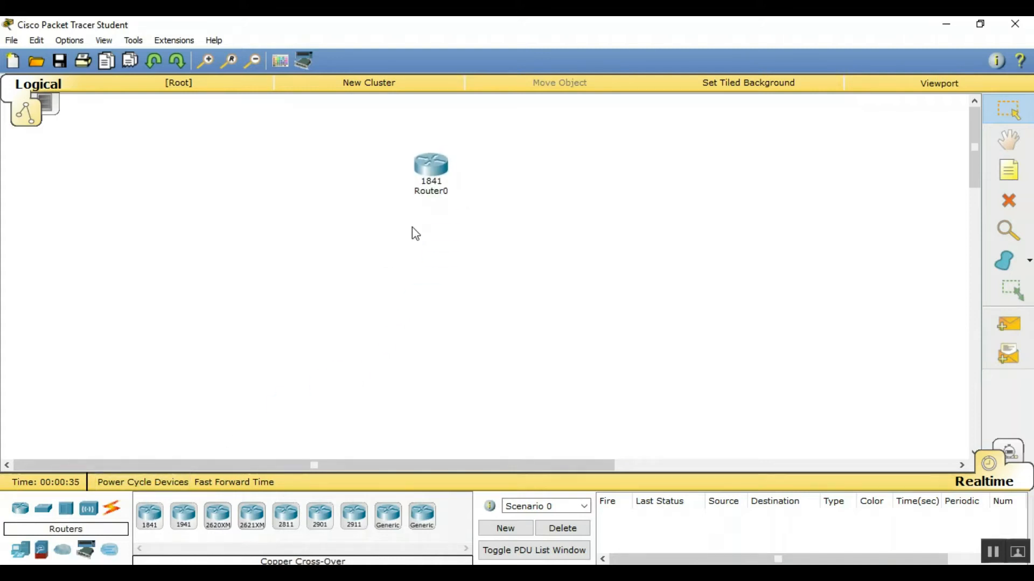
# Inspect Router0's configuration window, dismiss the booting notice, and close it
pyautogui.doubleClick(432, 166)
pyautogui.click(355, 138)
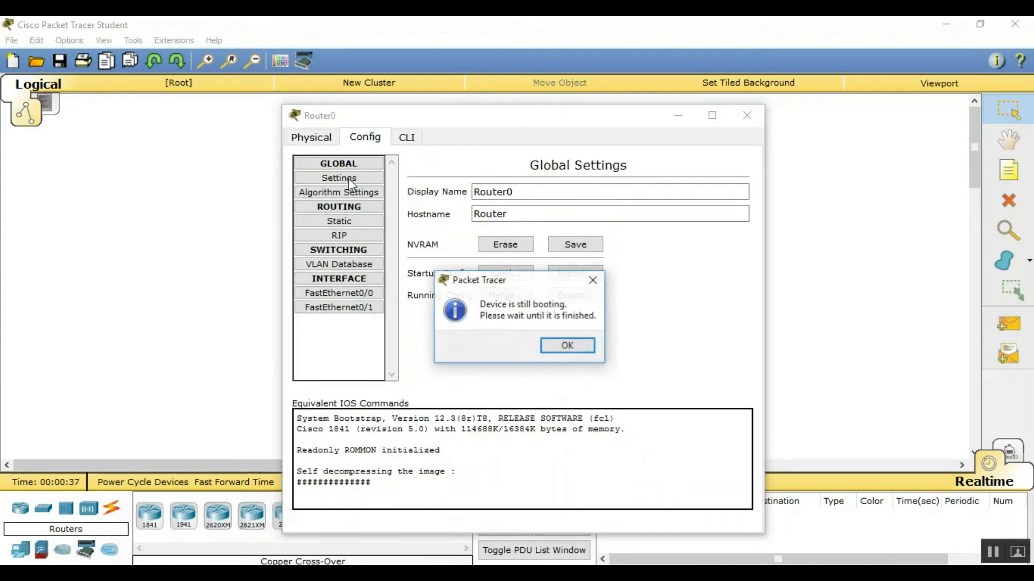
pyautogui.click(555, 348)
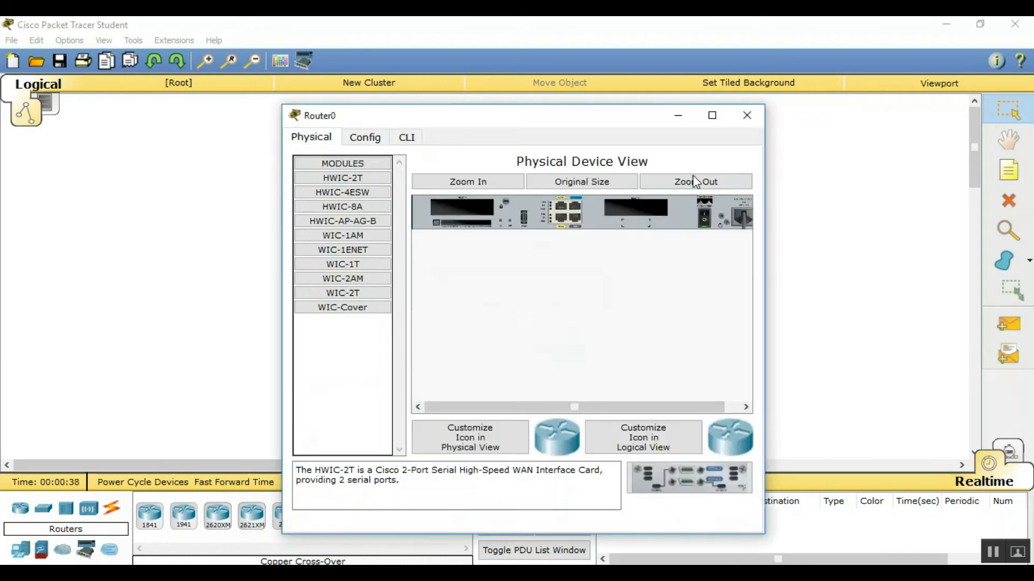
pyautogui.click(747, 115)
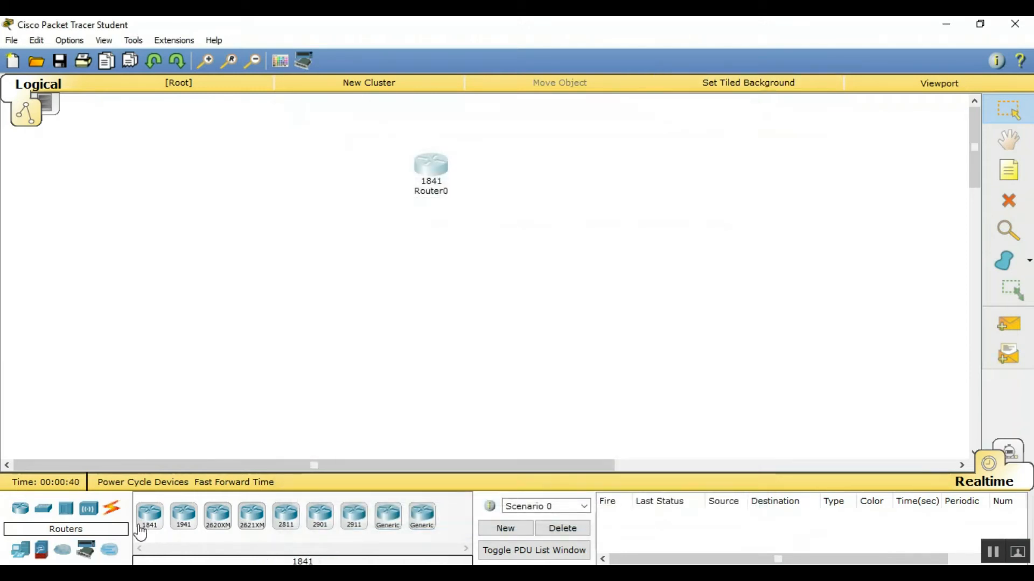
# Place a 2960 switch below Router0 and two generic PCs, PC0 and PC1, to its left
pyautogui.click(43, 508)
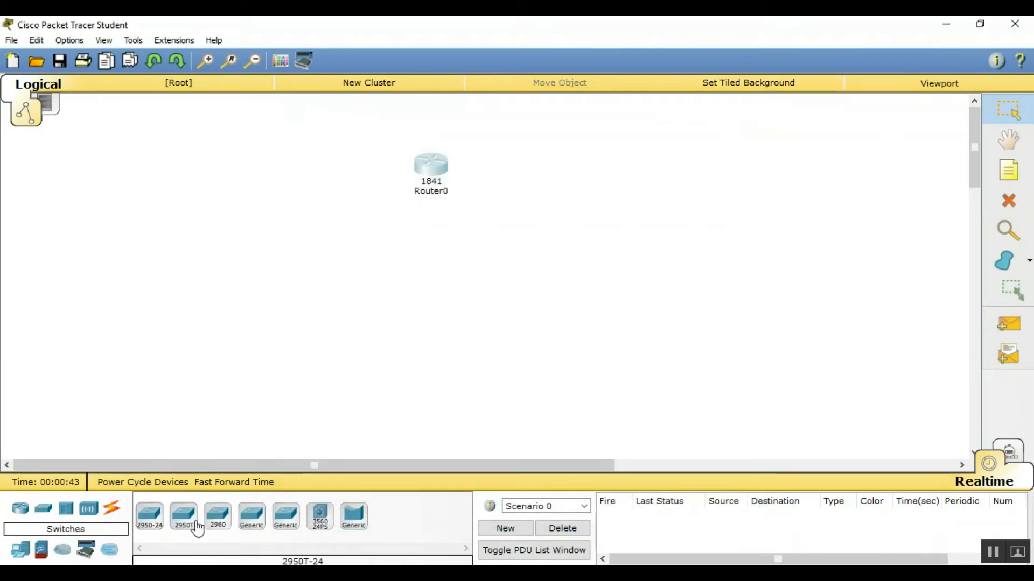
pyautogui.moveTo(218, 518); pyautogui.dragTo(432, 261)
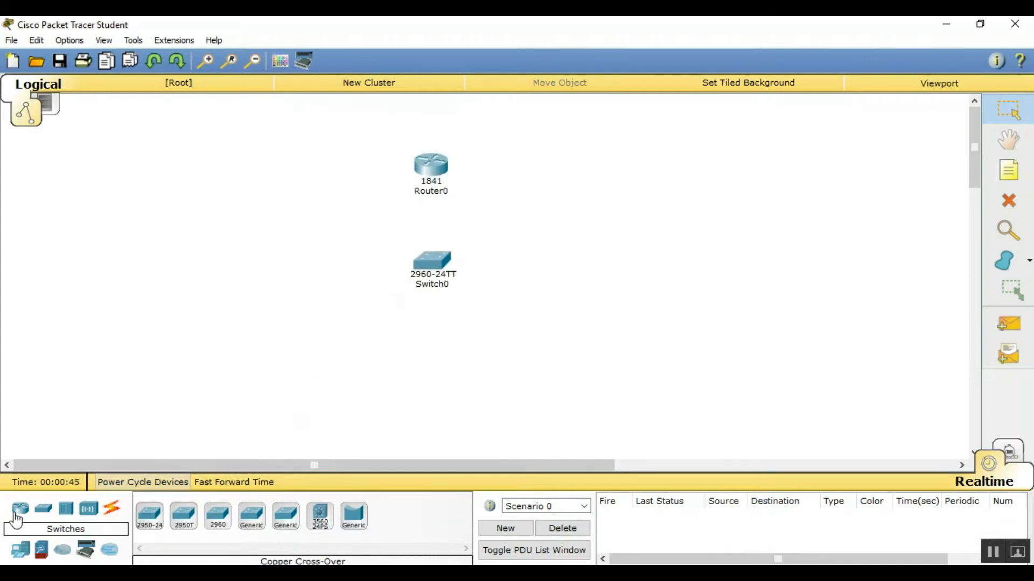
pyautogui.click(22, 557)
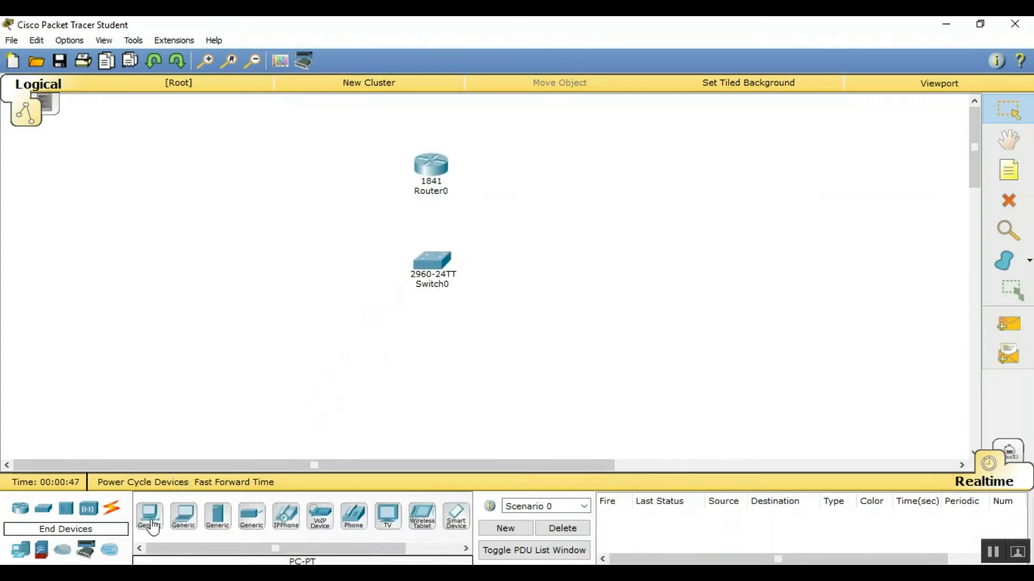
pyautogui.moveTo(149, 517); pyautogui.dragTo(315, 251)
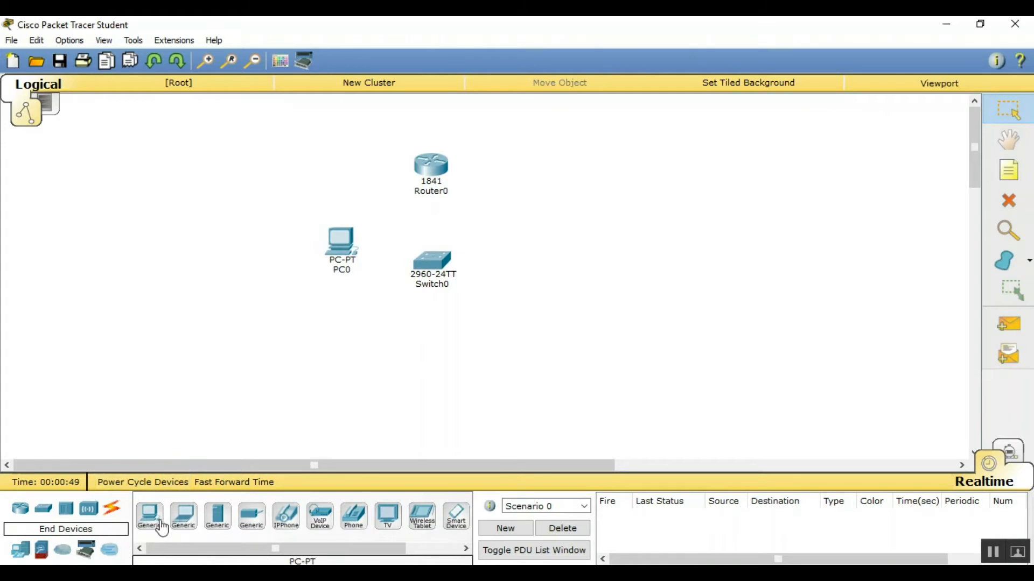
pyautogui.moveTo(157, 519); pyautogui.dragTo(180, 489)
pyautogui.moveTo(342, 322); pyautogui.dragTo(342, 321)
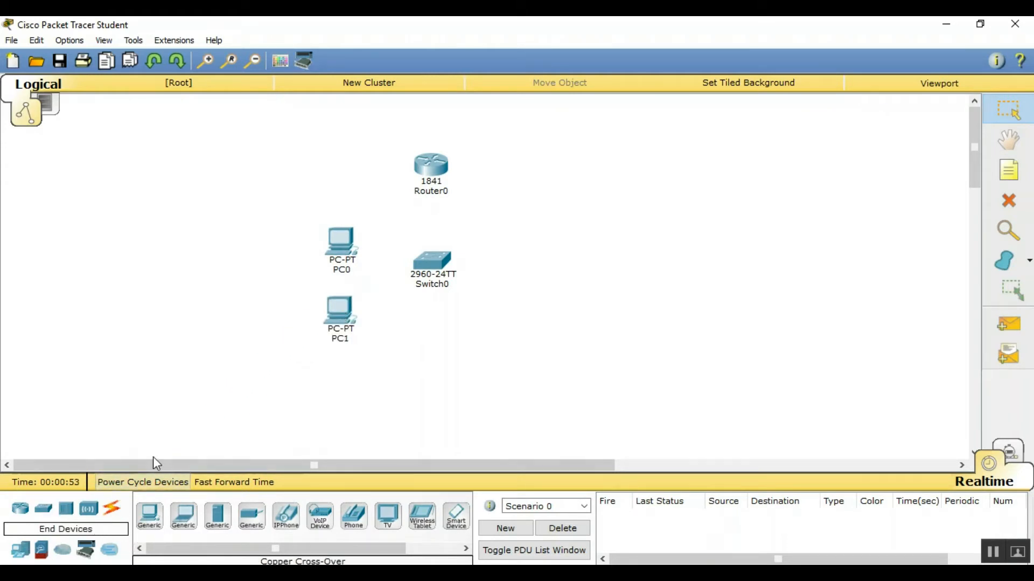
# Move Router0, Switch0, PC0 and PC1 up into a compact group
pyautogui.moveTo(431, 162); pyautogui.dragTo(446, 126)
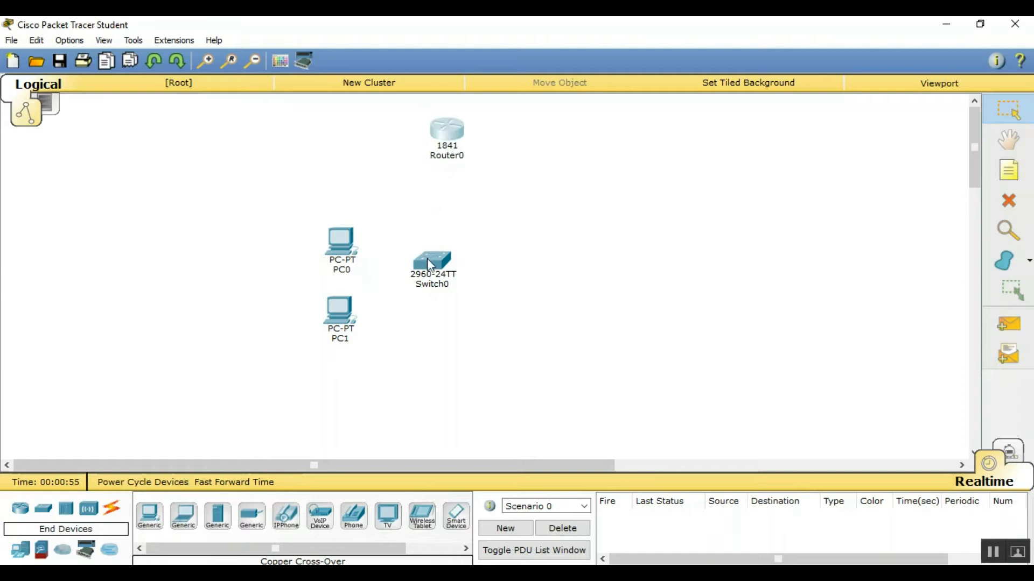
pyautogui.moveTo(430, 265); pyautogui.dragTo(445, 219)
pyautogui.moveTo(351, 247); pyautogui.dragTo(372, 198)
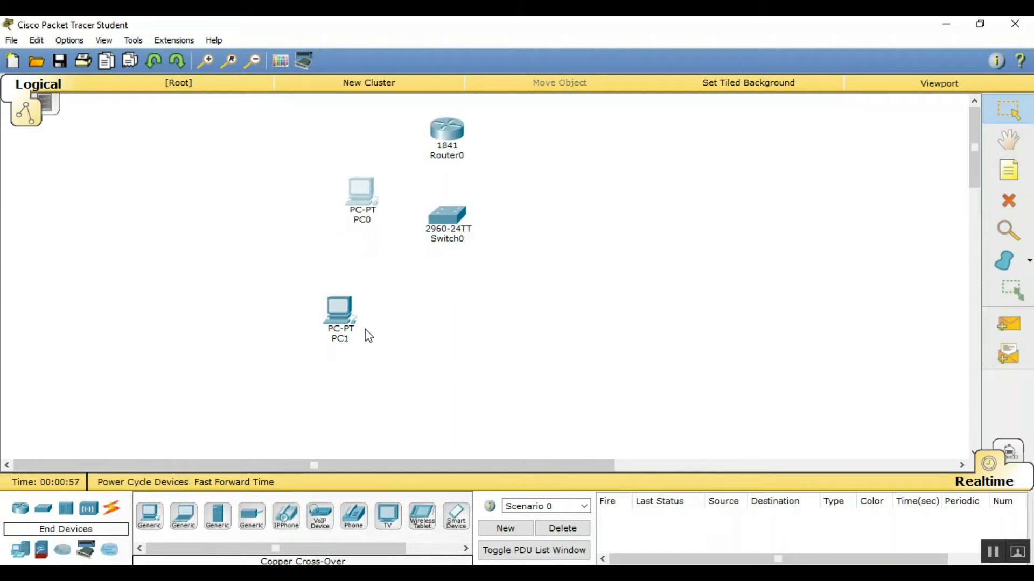
pyautogui.moveTo(334, 314); pyautogui.dragTo(350, 262)
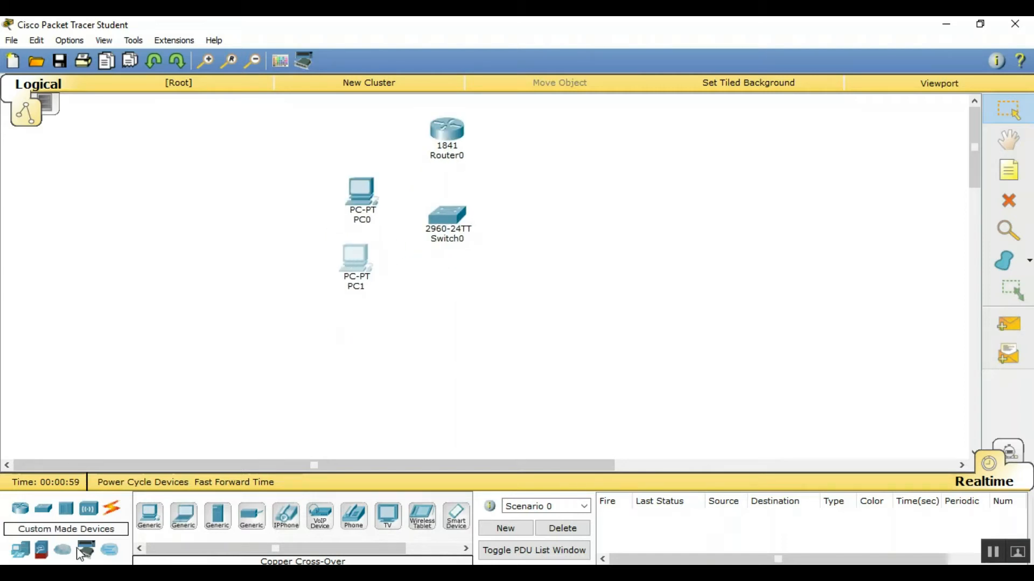
pyautogui.click(110, 512)
# Auto-cable Router0 to Switch0 Fa0/1, PC0 to Fa0/2, and PC1 to Switch0
pyautogui.click(150, 517)
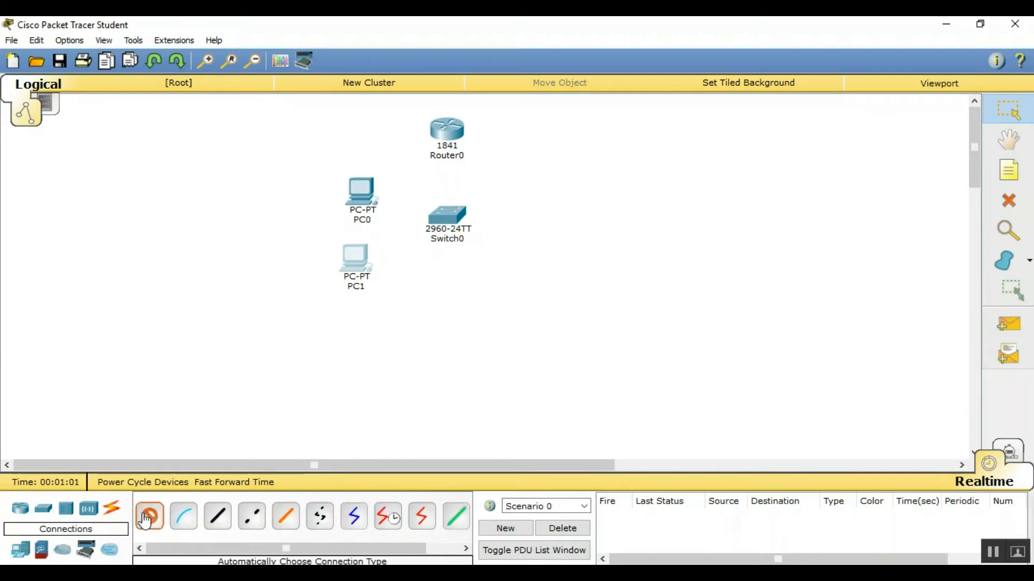
pyautogui.click(447, 131)
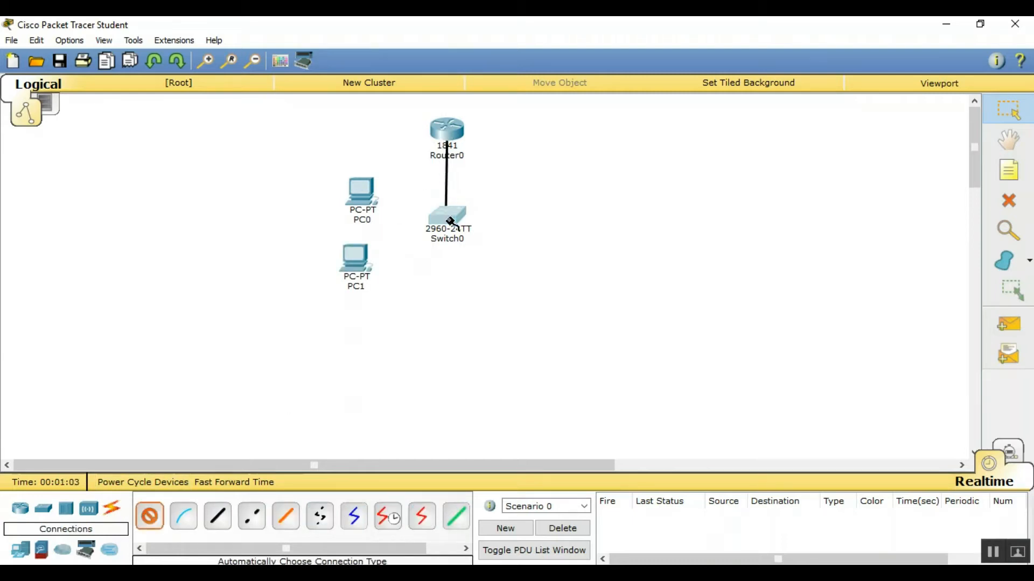
pyautogui.click(448, 217)
pyautogui.click(150, 517)
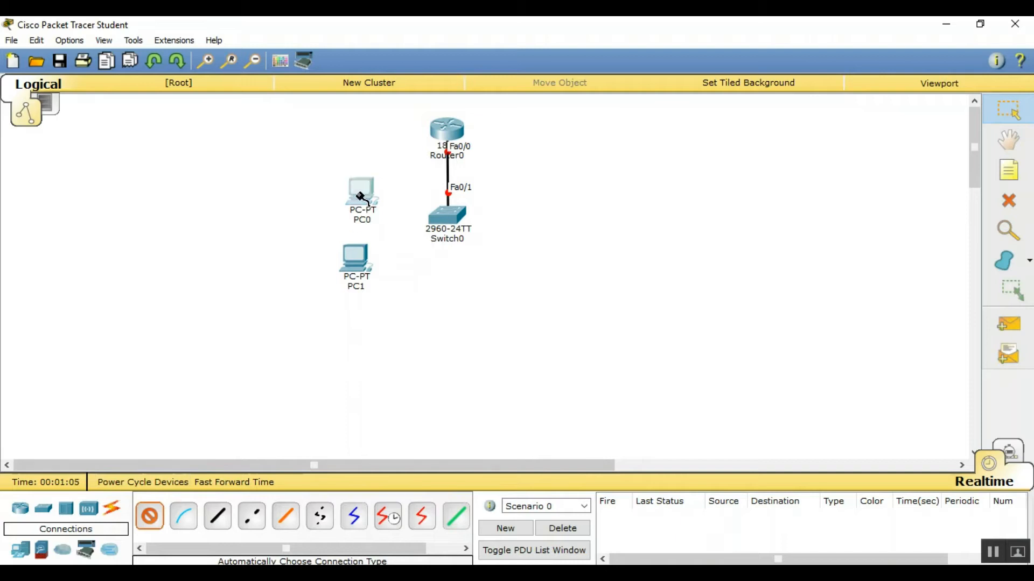
pyautogui.click(362, 193)
pyautogui.click(439, 220)
pyautogui.click(150, 517)
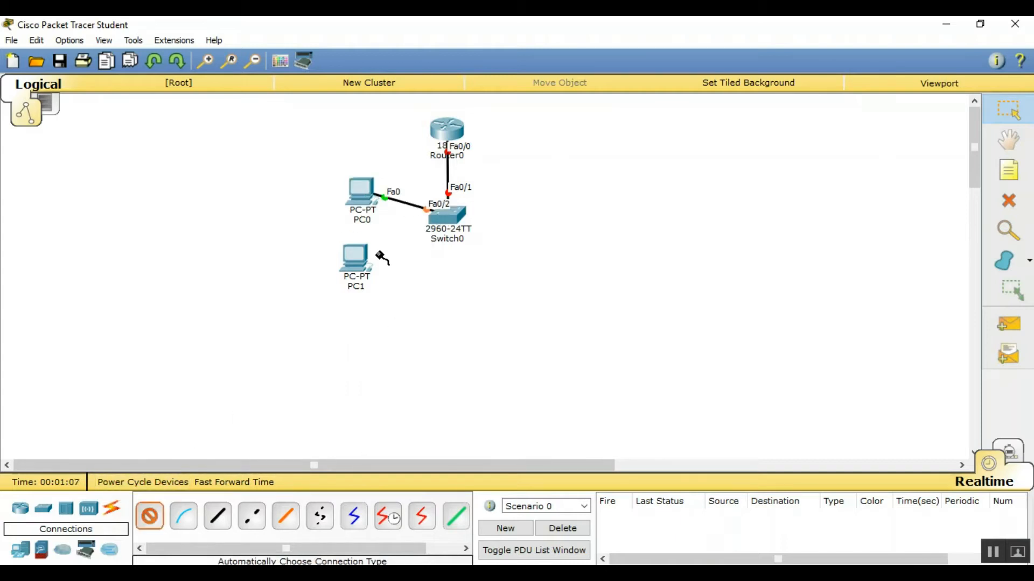
pyautogui.click(373, 260)
pyautogui.click(452, 215)
pyautogui.click(447, 130)
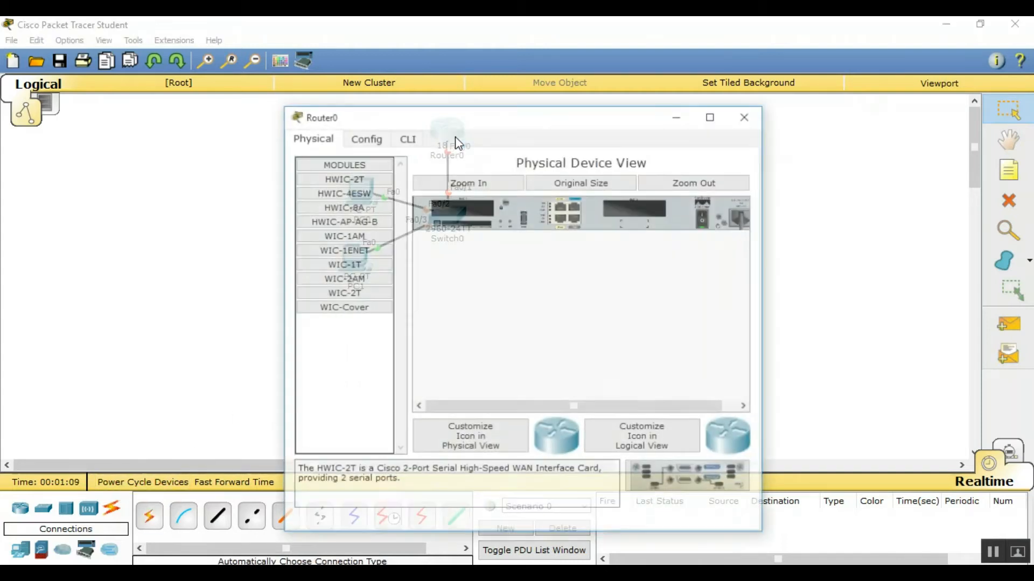
# Give Router0's FastEthernet0/0 IP 192.168.1.1, mask 255.255.255.0, and set the port On
pyautogui.click(363, 137)
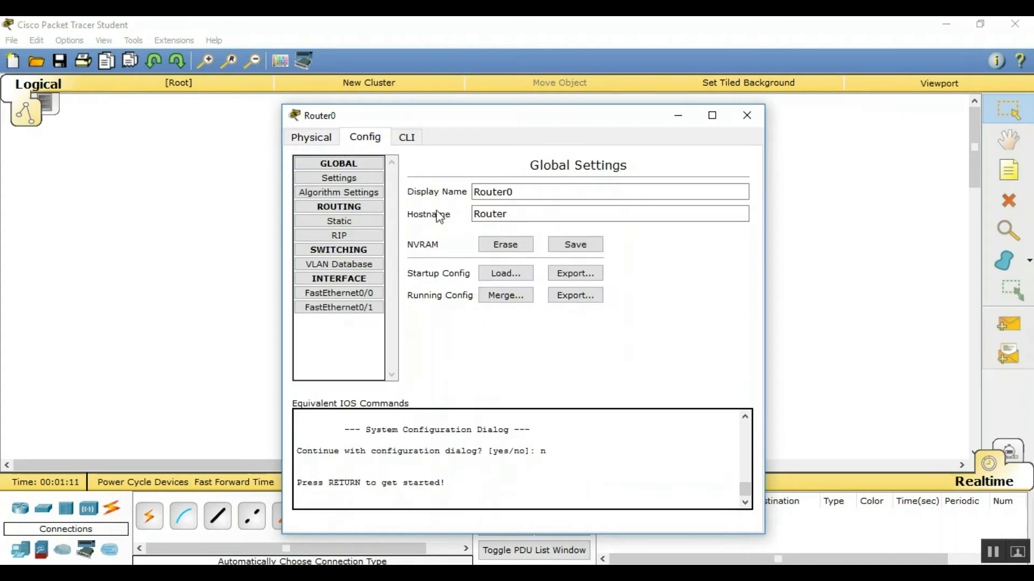
pyautogui.click(353, 293)
pyautogui.click(607, 268)
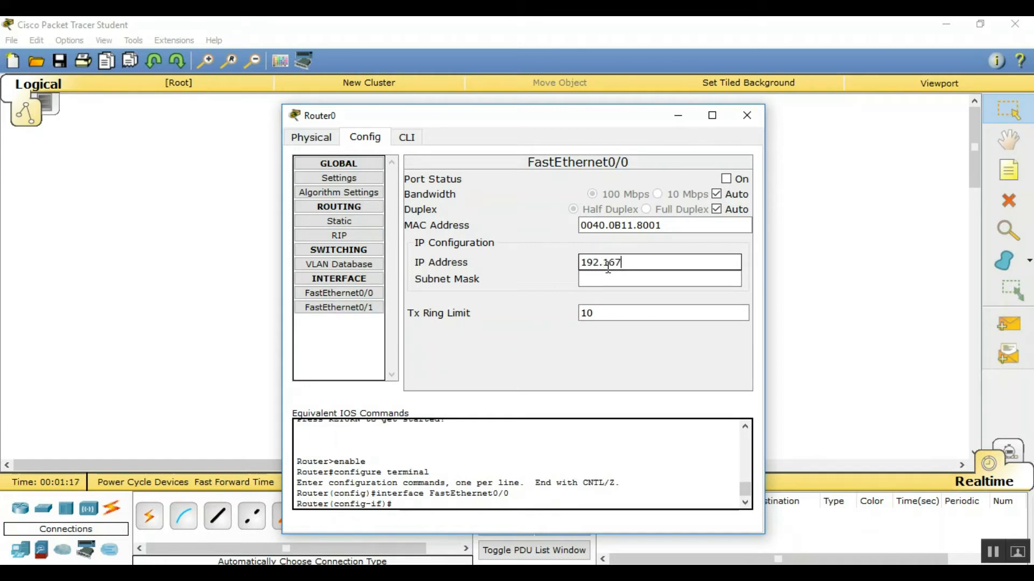
pyautogui.write('192.168.')
pyautogui.hotkey('shift', 'Left')
pyautogui.hotkey('shift', 'Left')
pyautogui.hotkey('shift', 'Left')
pyautogui.hotkey('shift', 'Left')
pyautogui.hotkey('shift', 'Left')
pyautogui.hotkey('shift', 'Left')
pyautogui.hotkey('shift', 'Left')
pyautogui.hotkey('shift', 'Left')
pyautogui.hotkey('shift', 'Left')
pyautogui.hotkey('shift', 'Left')
pyautogui.press('Tab')
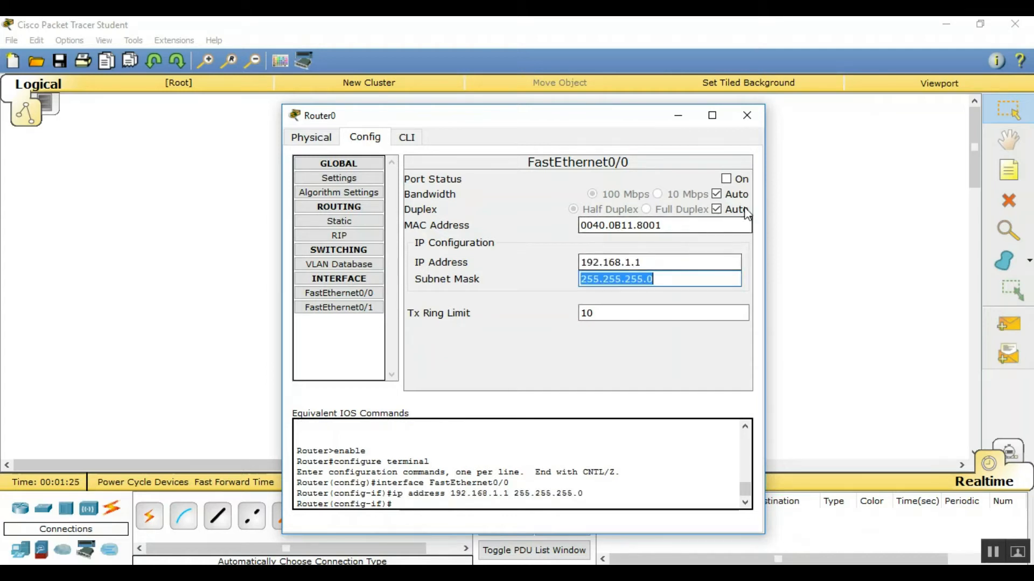
pyautogui.click(734, 178)
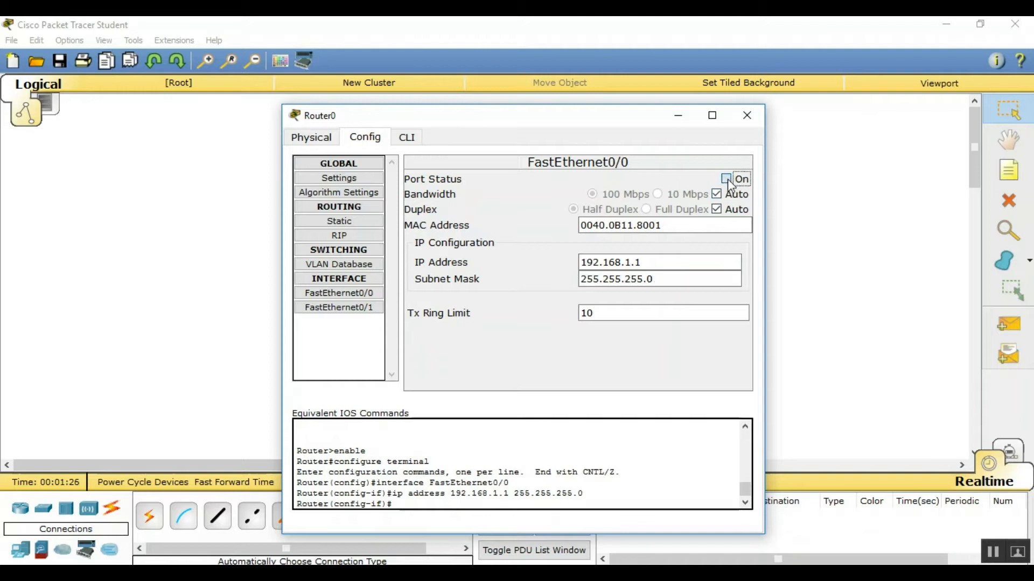
pyautogui.click(747, 116)
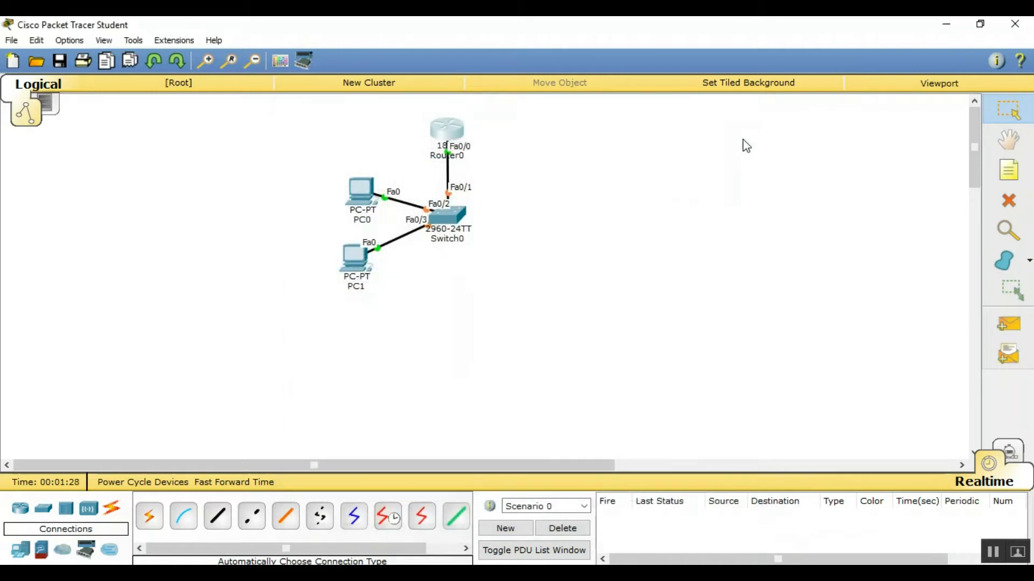
# Set PC0's IP Configuration to 192.168.1.3, mask 255.255.255.0, gateway 192.168.1.1
pyautogui.click(361, 193)
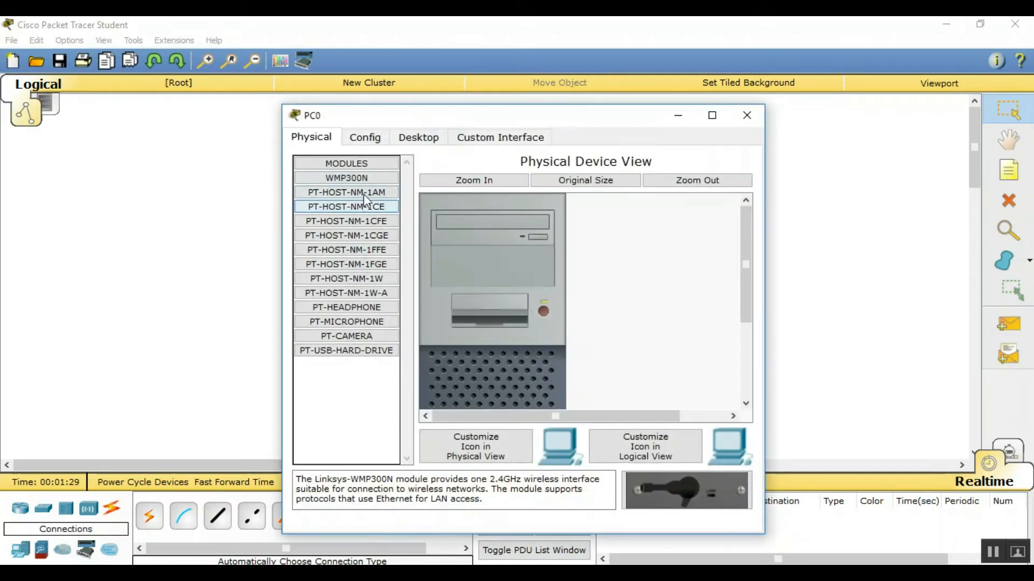
pyautogui.click(365, 138)
pyautogui.click(401, 142)
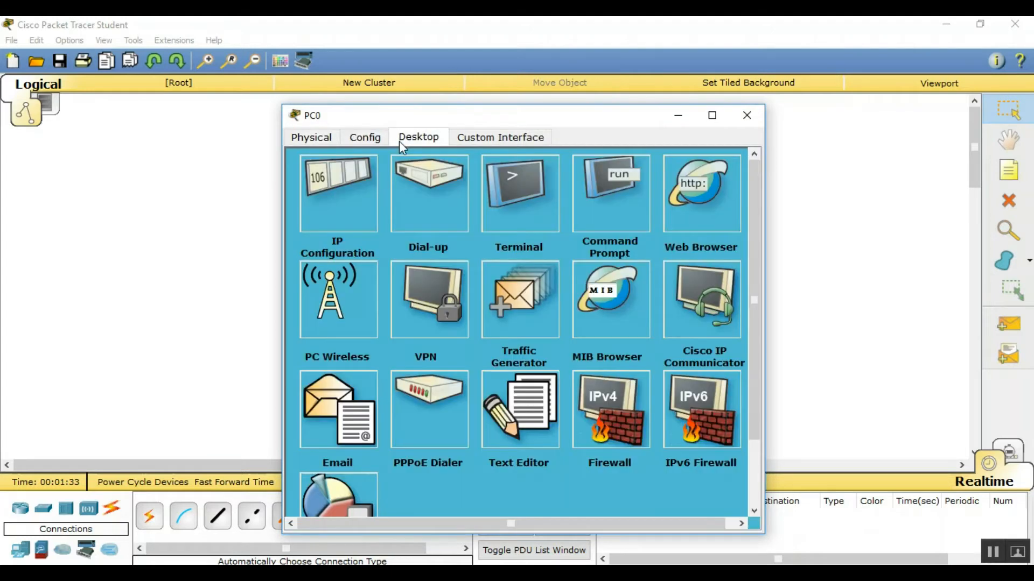
pyautogui.click(339, 194)
pyautogui.click(430, 221)
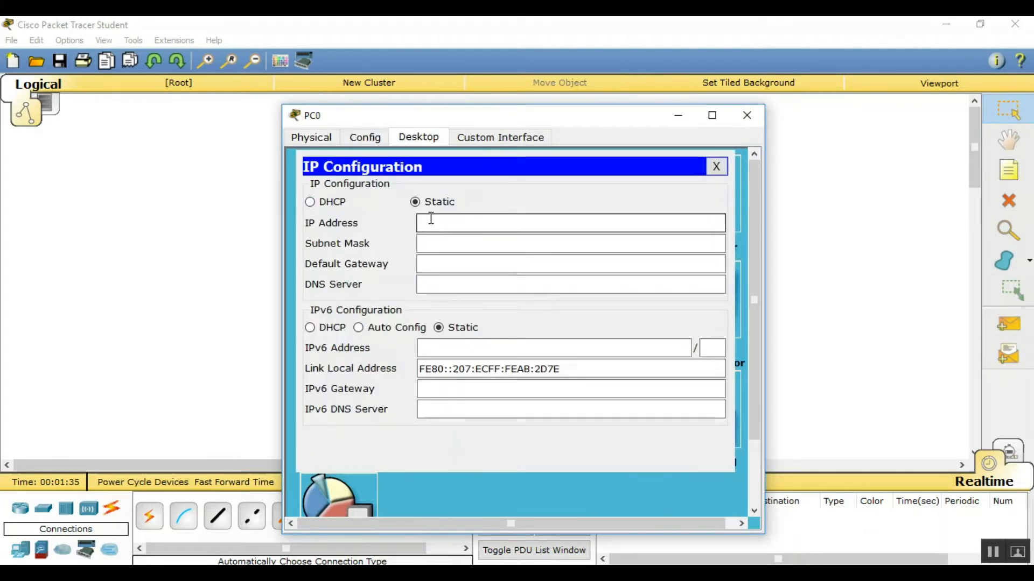
pyautogui.write('192.168.1.1')
pyautogui.press('Tab')
pyautogui.press('Tab')
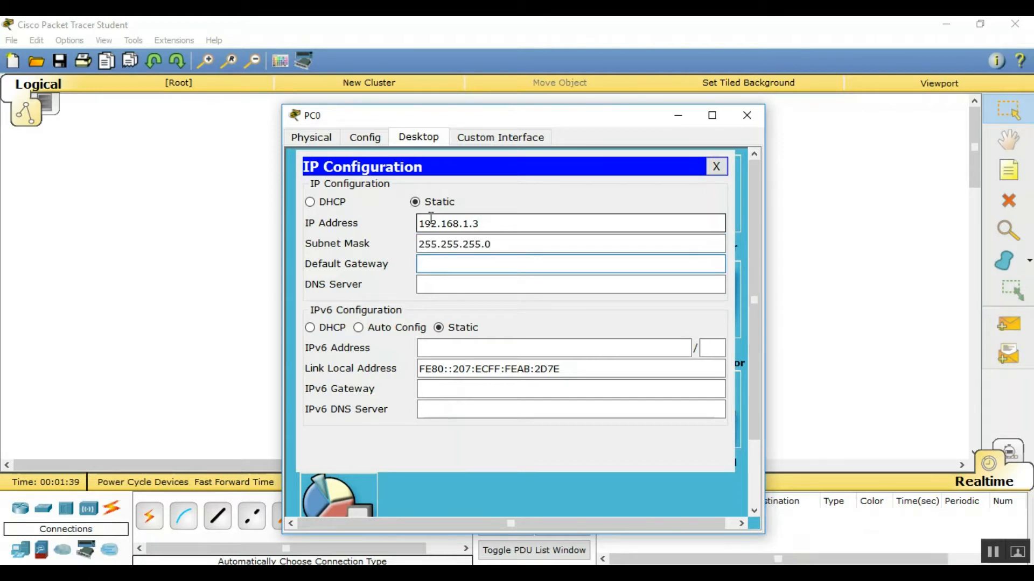
pyautogui.write('192.168.1.1')
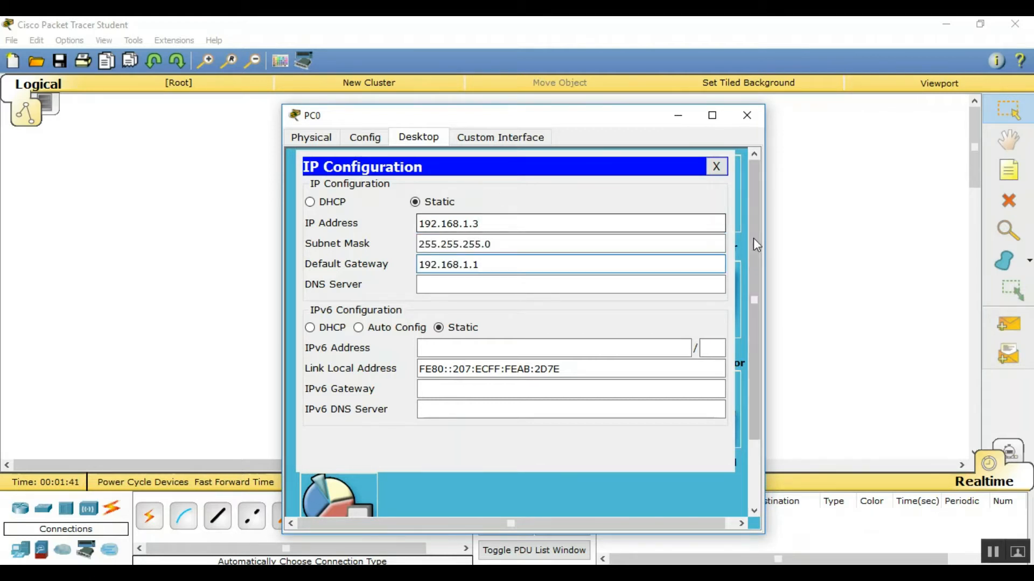
pyautogui.click(716, 166)
pyautogui.click(740, 118)
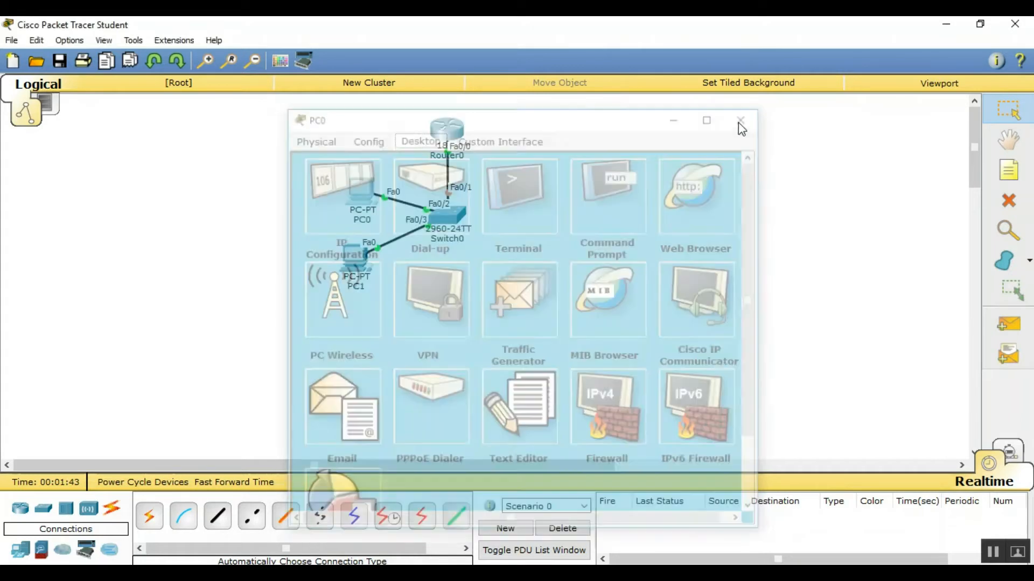
# Set PC1's IP Configuration to 192.168.1.4, mask 255.255.255.0, gateway 192.168.1.1
pyautogui.click(353, 255)
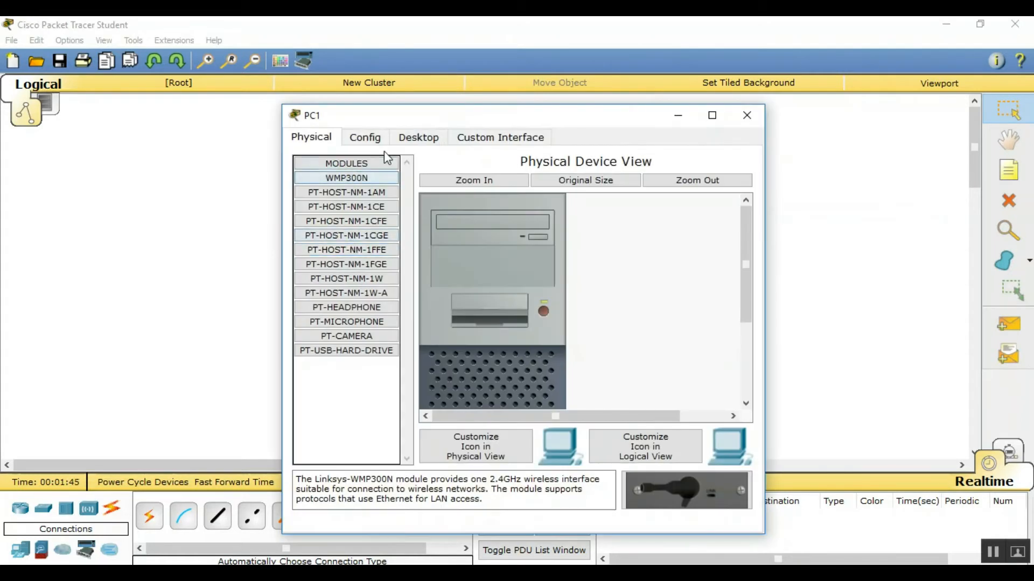
pyautogui.click(418, 137)
pyautogui.click(356, 178)
pyautogui.click(444, 227)
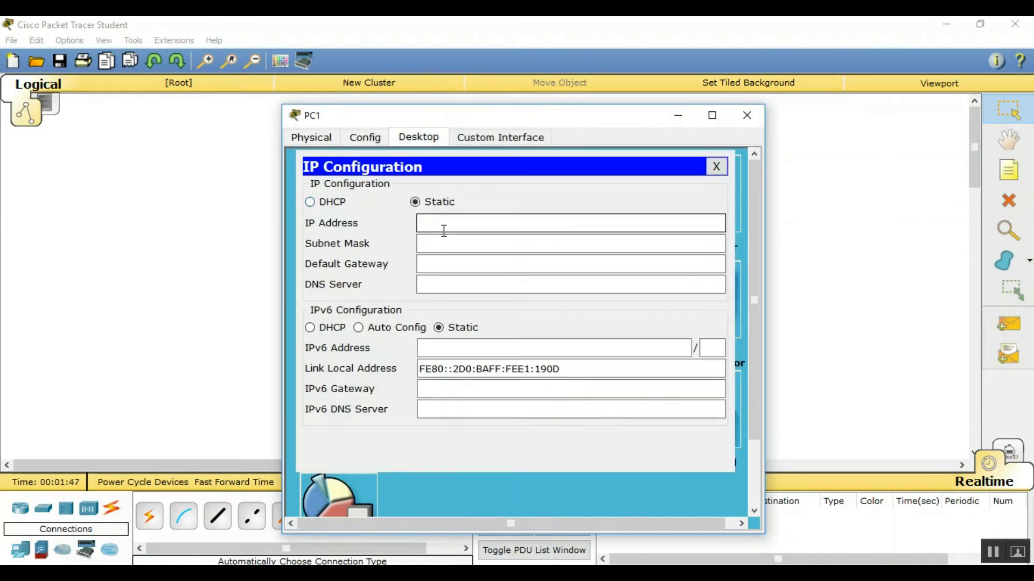
pyautogui.write('192.168.1.1')
pyautogui.press('BackSpace')
pyautogui.press('Tab')
pyautogui.press('Tab')
pyautogui.write('192.168.1.1')
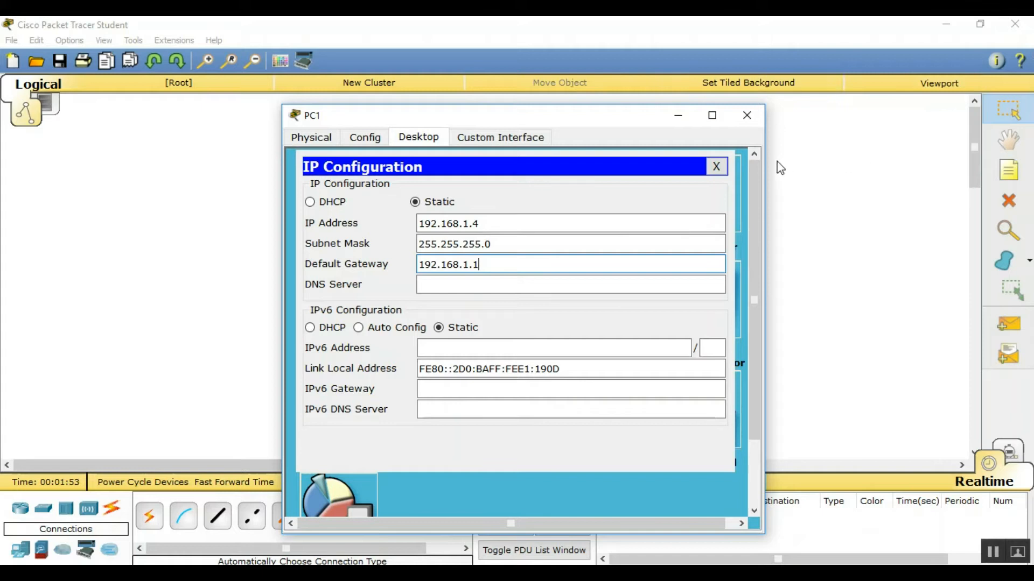
pyautogui.click(716, 167)
pyautogui.click(747, 115)
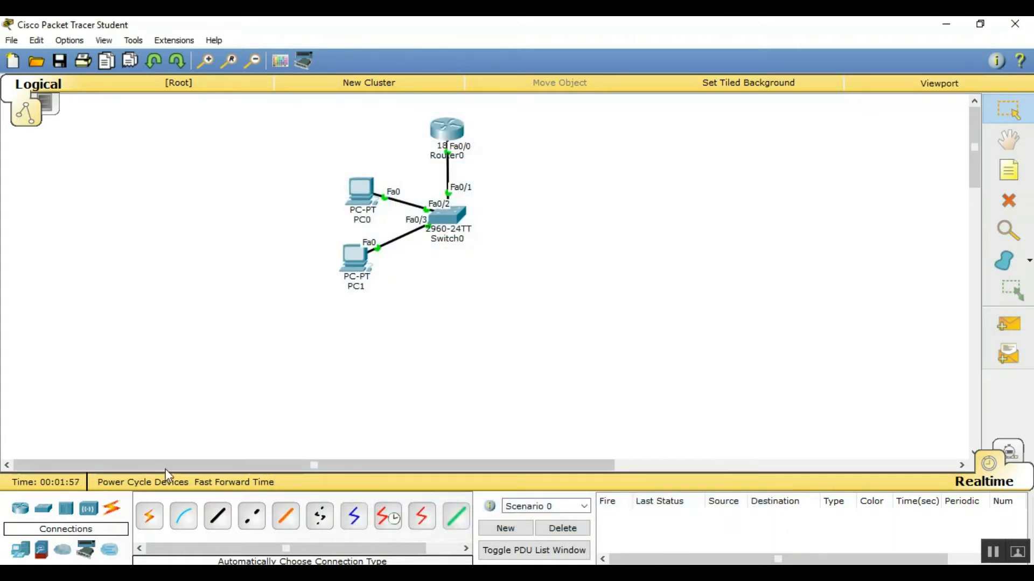
# Place a WRT300N wireless router below Switch0
pyautogui.moveTo(448, 220)
pyautogui.mouseDown()
pyautogui.moveTo(451, 211)
pyautogui.moveTo(457, 221)
pyautogui.mouseUp()
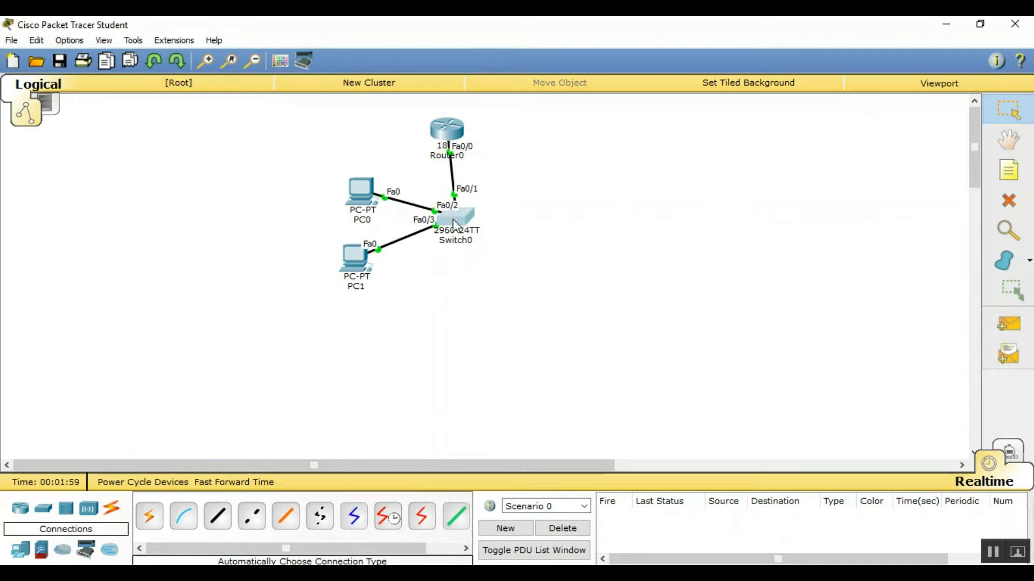
pyautogui.click(89, 508)
pyautogui.moveTo(243, 525); pyautogui.dragTo(458, 296)
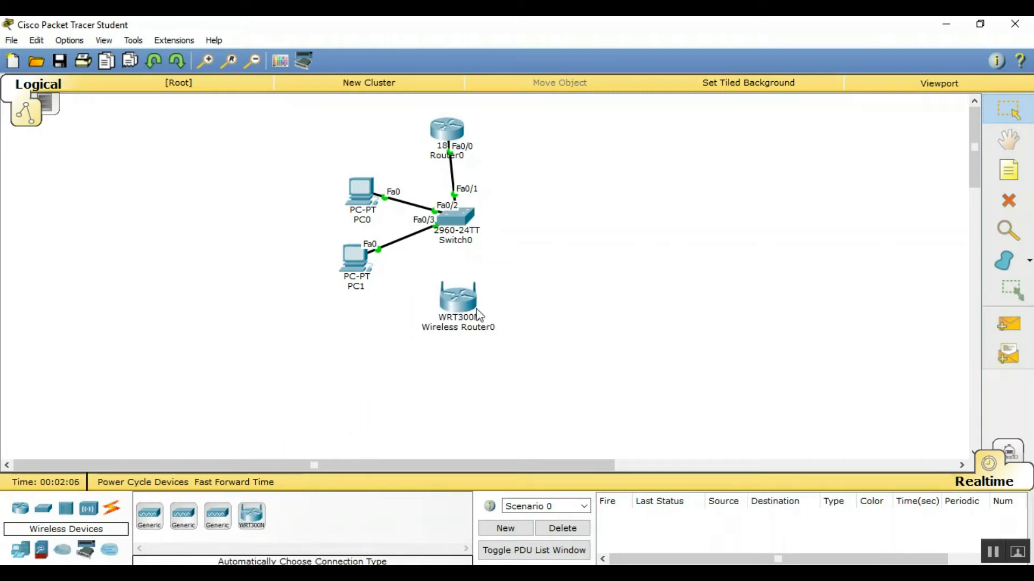
# Connect the wireless router's Ethernet 1 to Switch0 FastEthernet0/4 with a cross-over cable
pyautogui.click(113, 513)
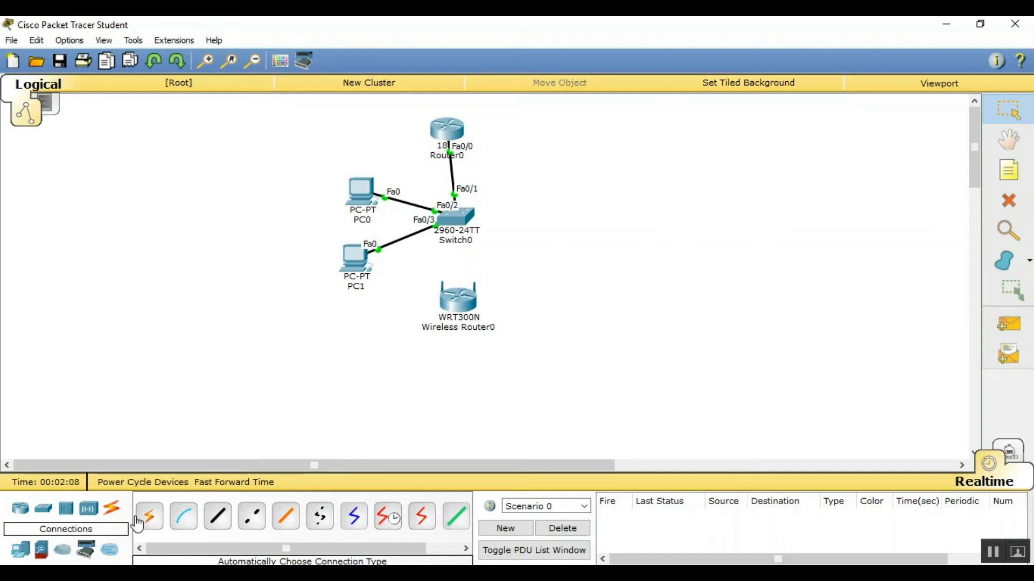
pyautogui.click(251, 516)
pyautogui.click(458, 298)
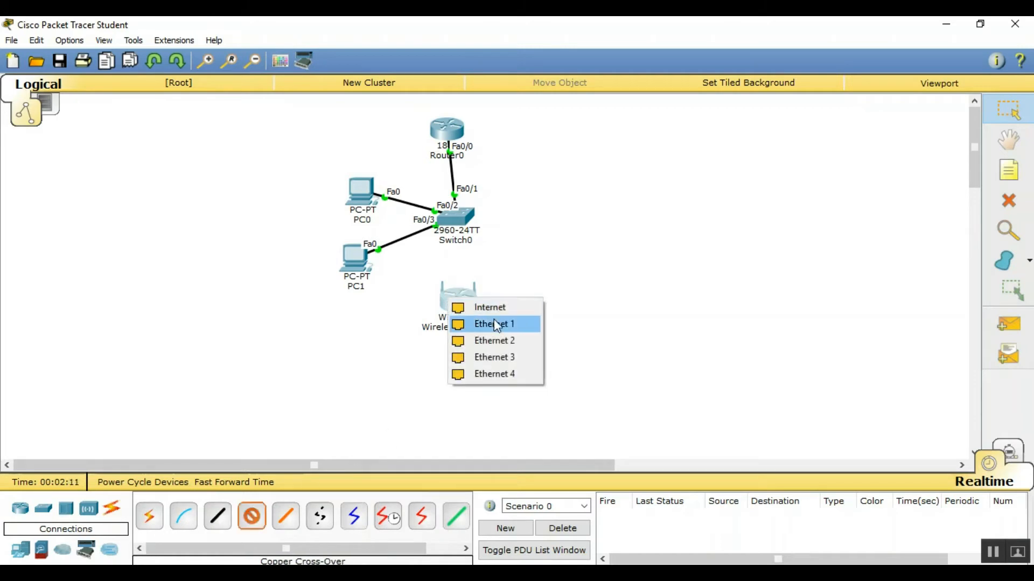
pyautogui.click(493, 322)
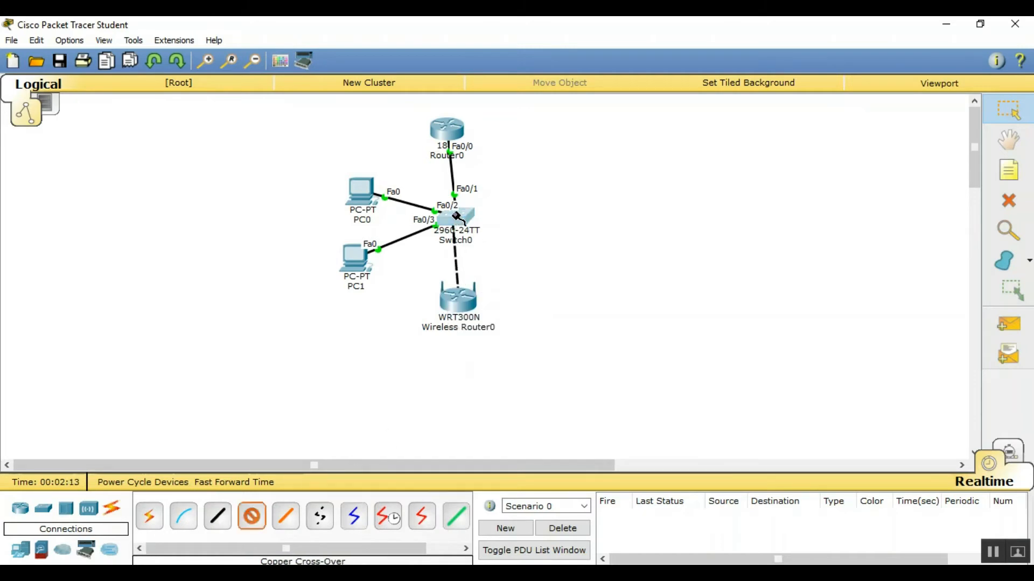
pyautogui.click(461, 221)
pyautogui.click(511, 49)
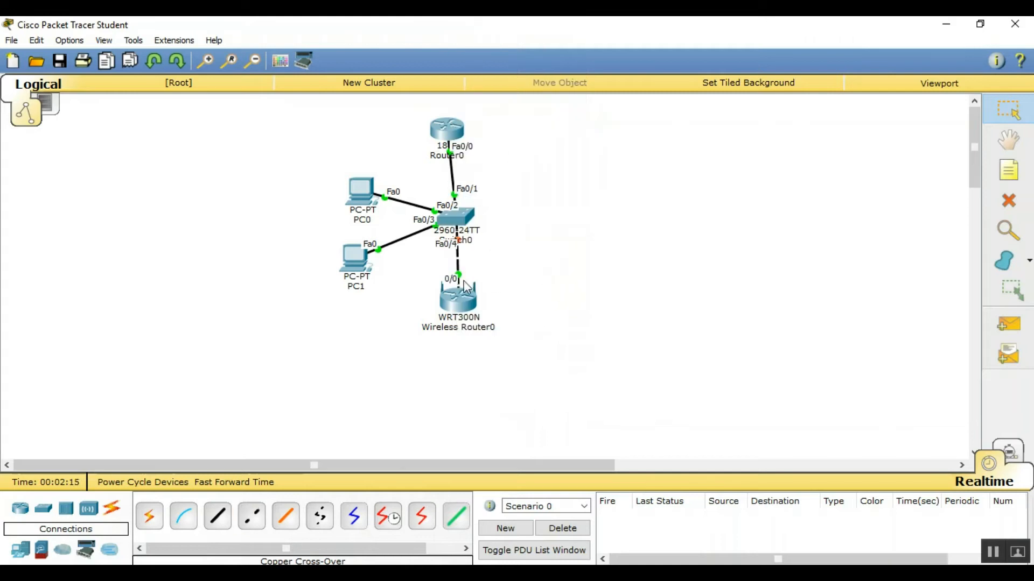
pyautogui.moveTo(460, 311); pyautogui.dragTo(462, 314)
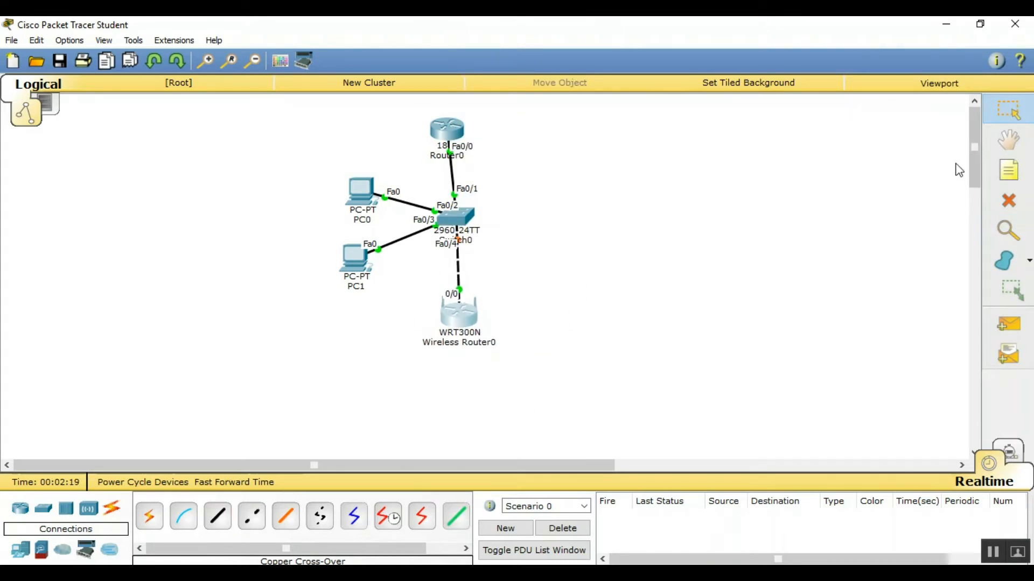
pyautogui.click(1009, 171)
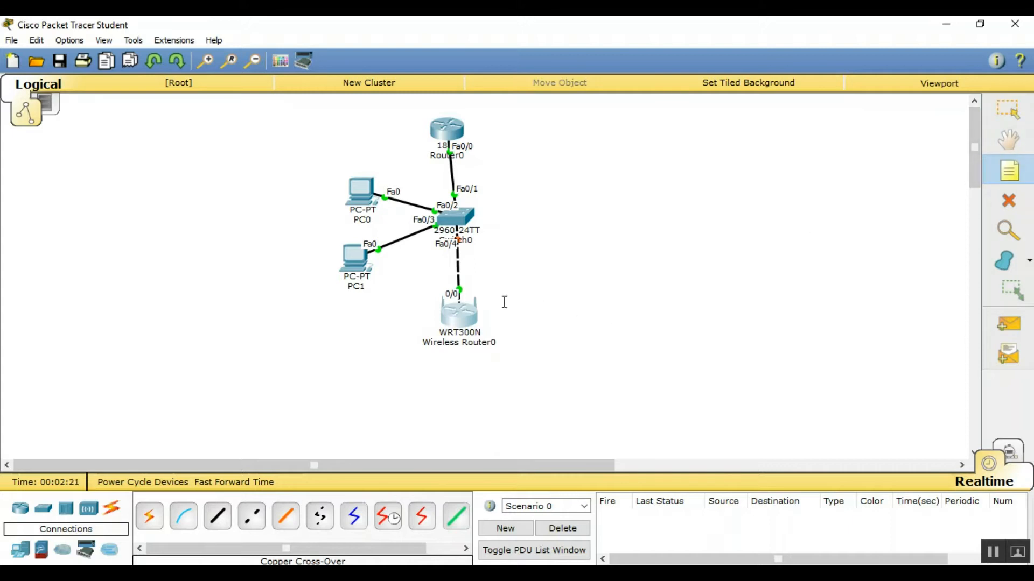
# Add a WAN note by the wireless router's uplink and start a new note beside it
pyautogui.click(487, 289)
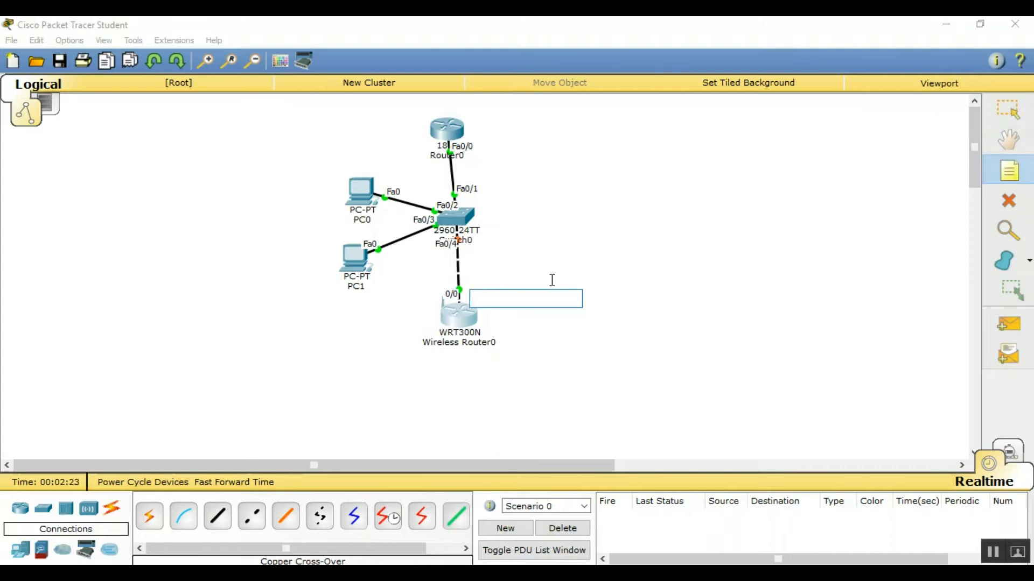
pyautogui.write('wan')
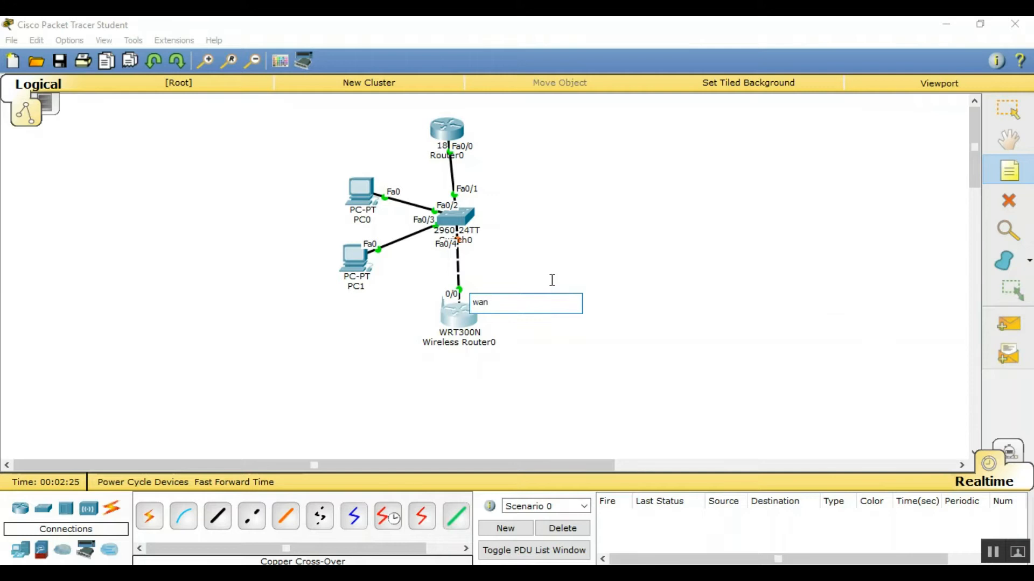
pyautogui.press('BackSpace')
pyautogui.press('BackSpace')
pyautogui.click(628, 323)
pyautogui.click(476, 322)
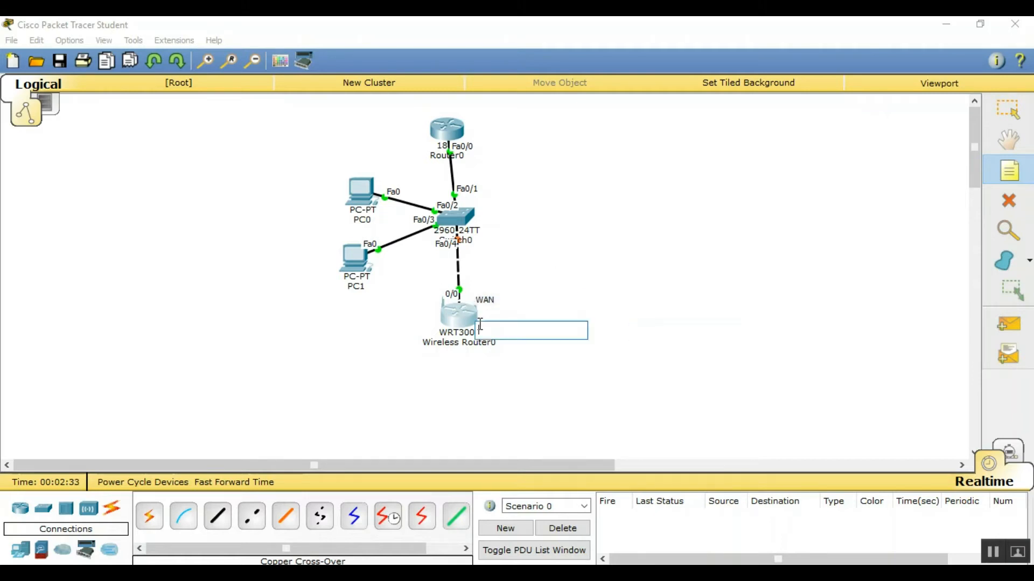
# Finish the LAN note and nudge the WAN and LAN notes into place
pyautogui.write('LAN')
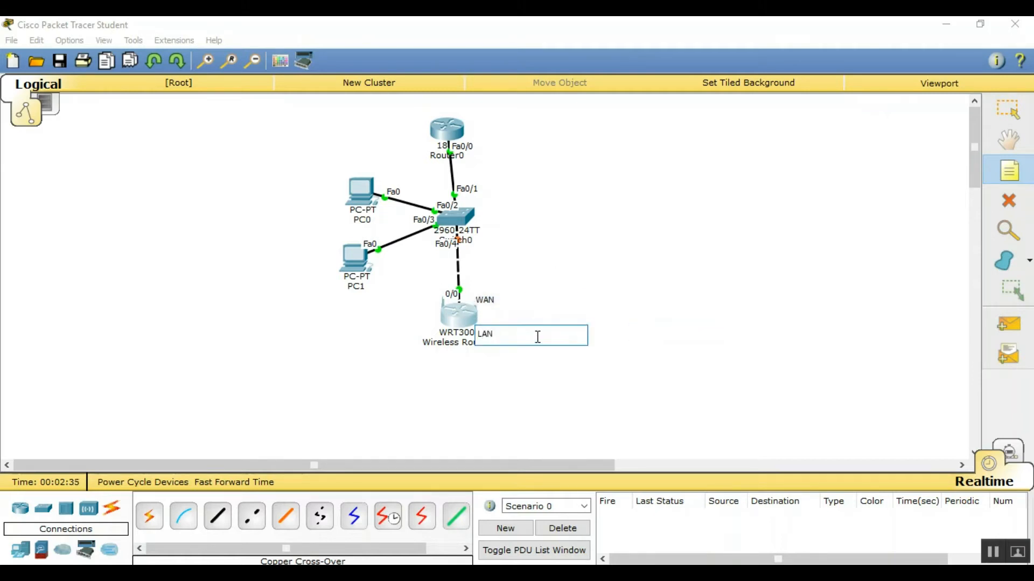
pyautogui.click(1008, 109)
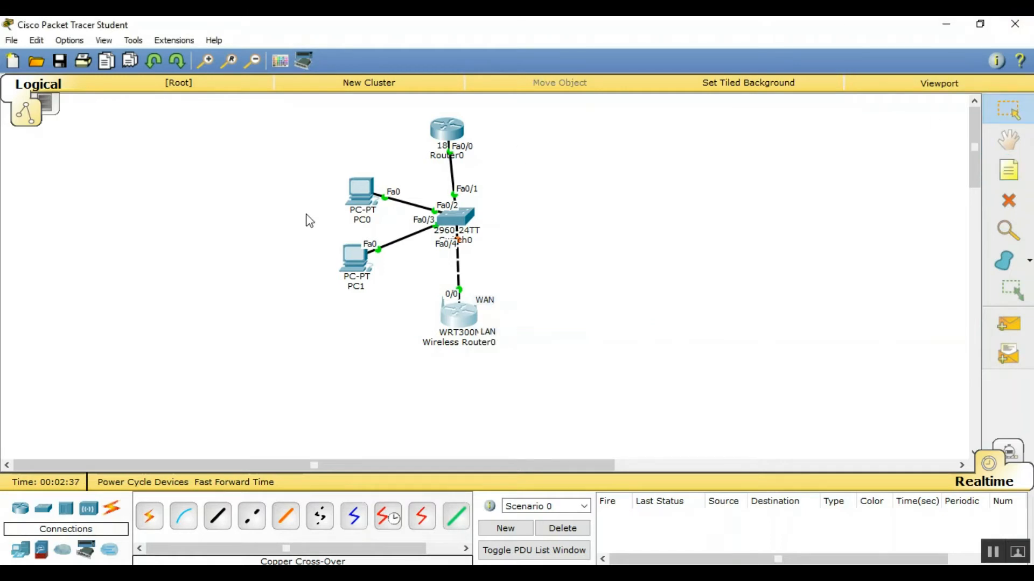
pyautogui.moveTo(486, 304); pyautogui.dragTo(479, 297)
pyautogui.moveTo(492, 339); pyautogui.dragTo(487, 341)
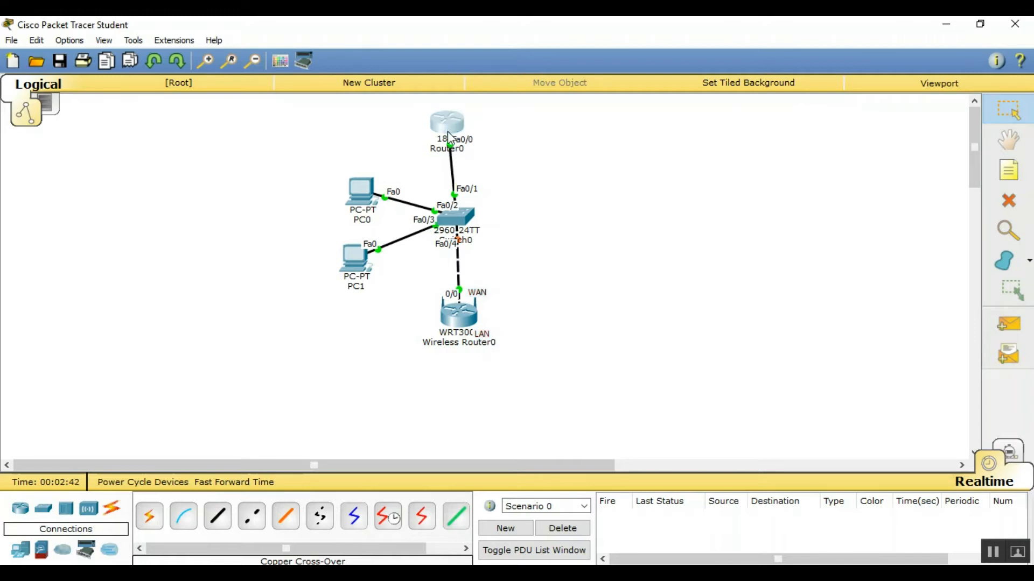
# Add a 192.168.1.1 note next to Router0
pyautogui.moveTo(450, 137); pyautogui.dragTo(462, 144)
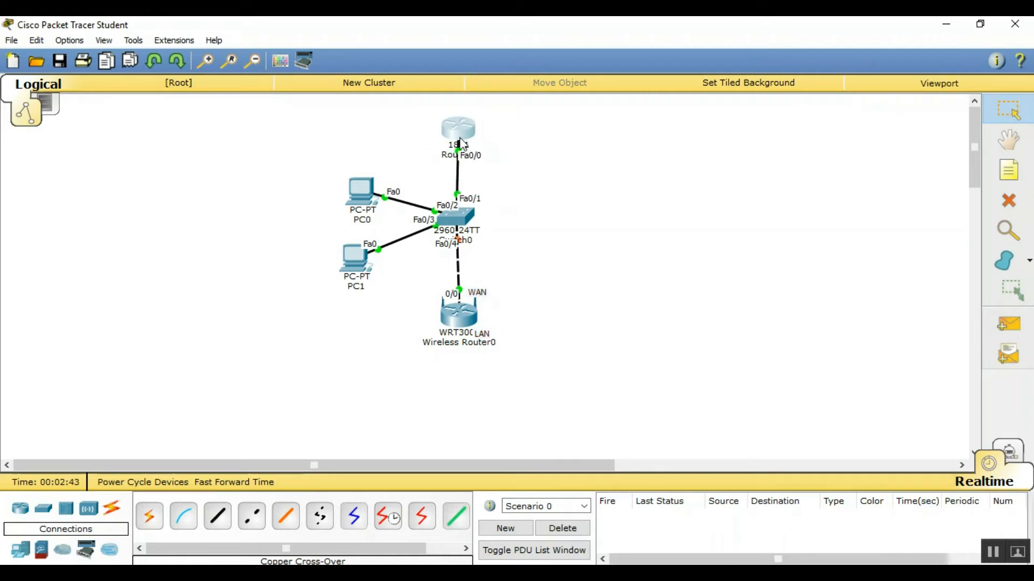
pyautogui.click(1025, 170)
pyautogui.click(491, 130)
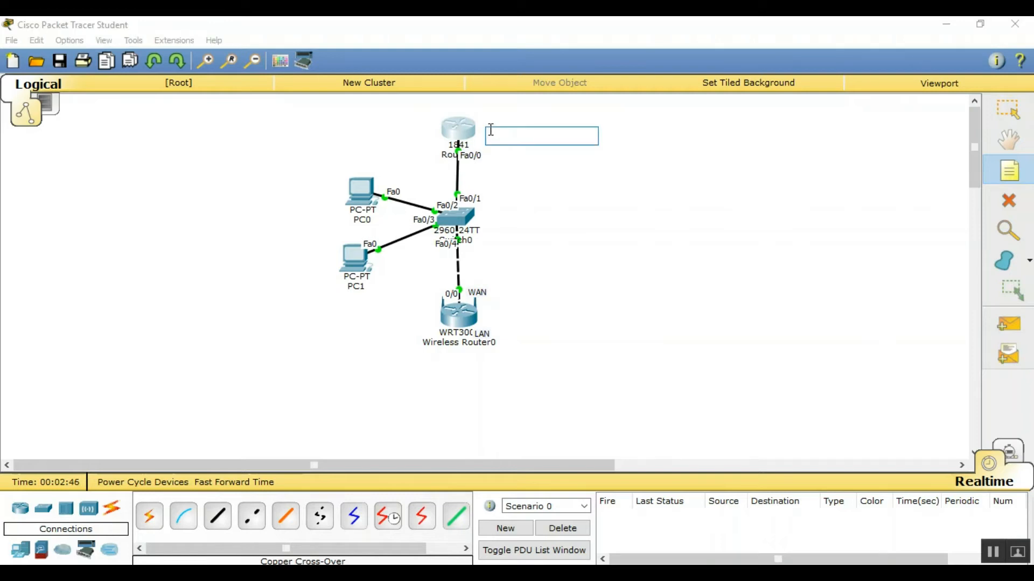
pyautogui.write('192.168.1.1')
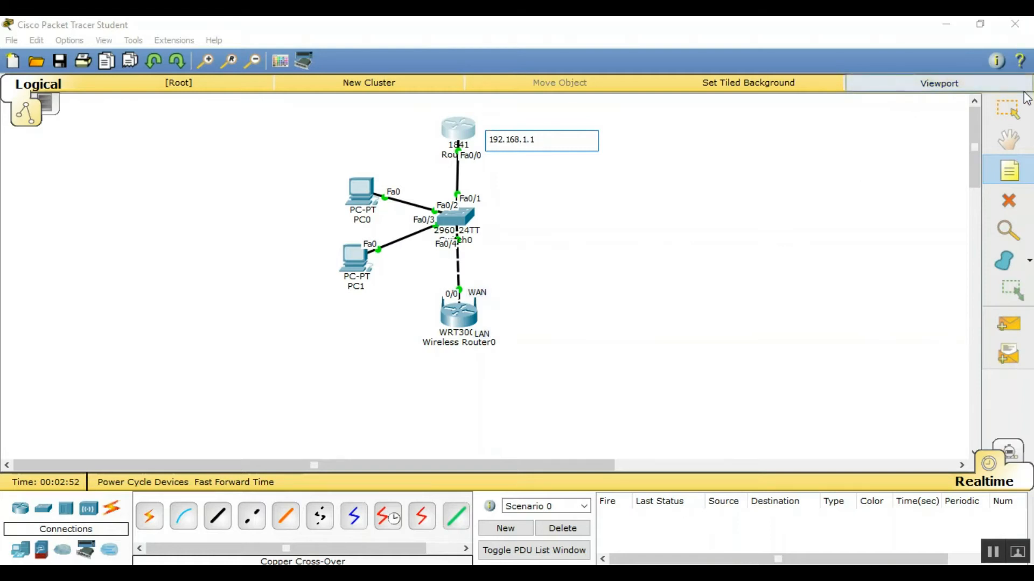
pyautogui.click(1008, 109)
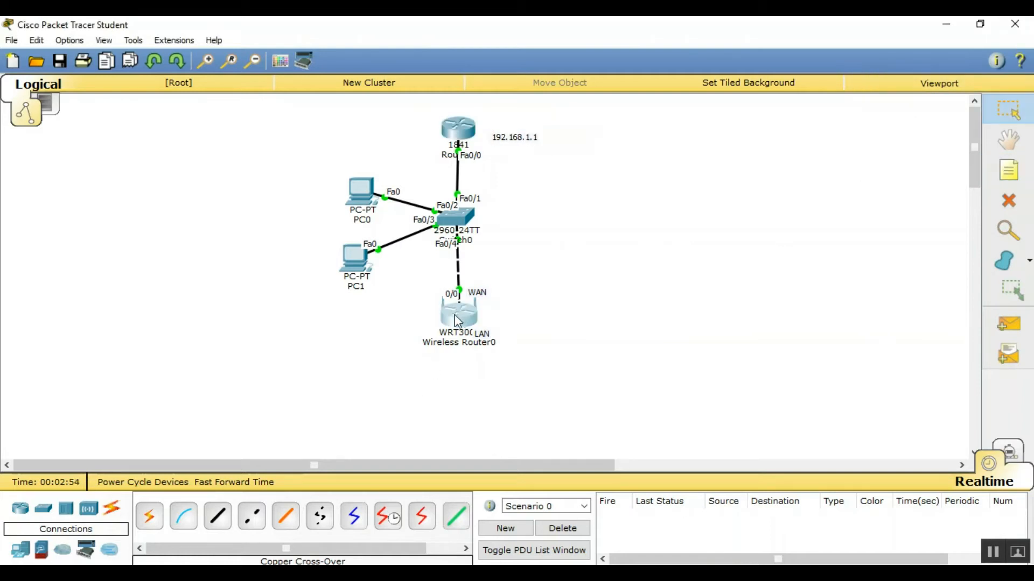
# Add a 192.168.1.2 note beside the wireless router's WAN side
pyautogui.moveTo(456, 321); pyautogui.dragTo(453, 321)
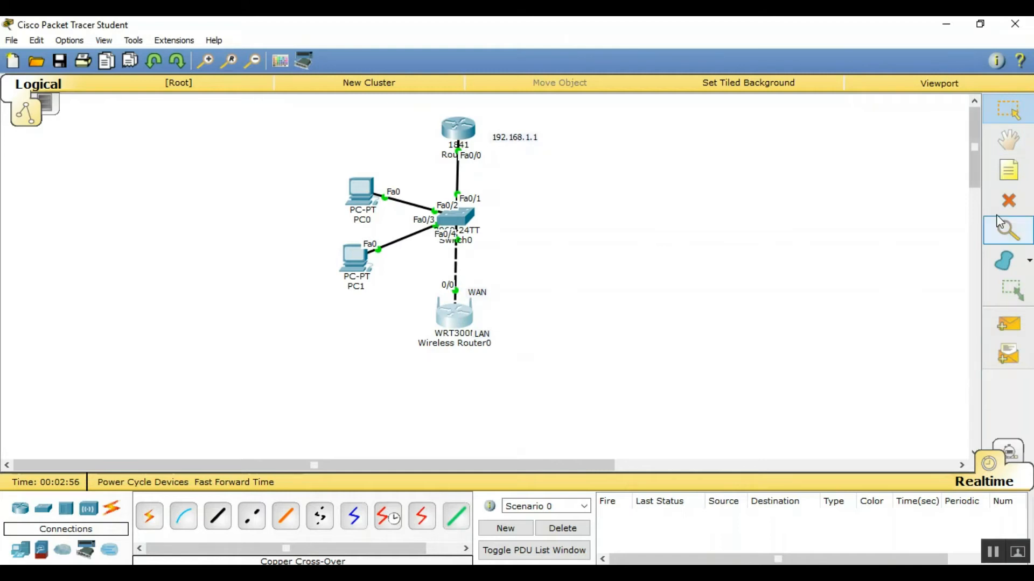
pyautogui.click(1009, 170)
pyautogui.click(506, 295)
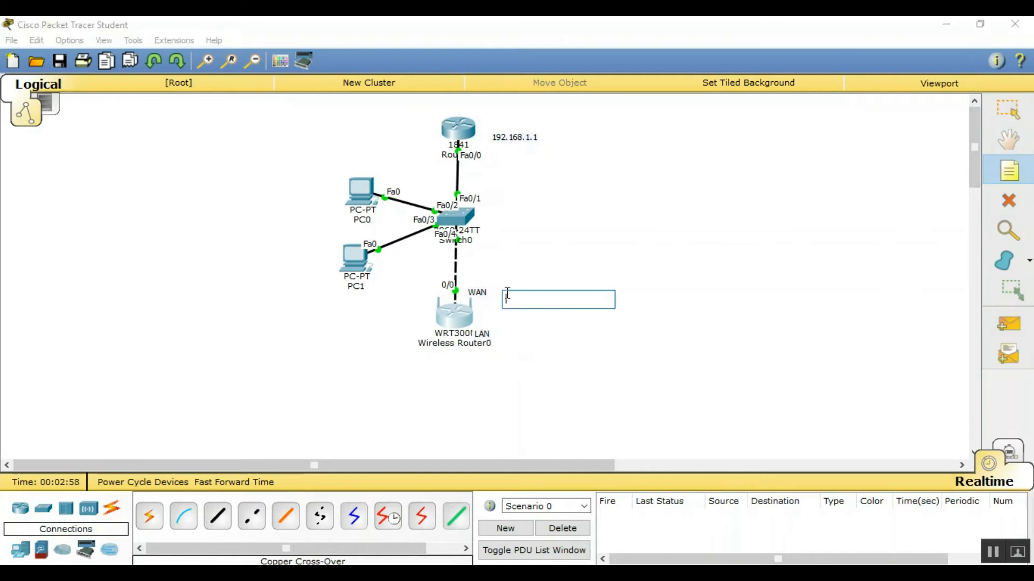
pyautogui.click(500, 281)
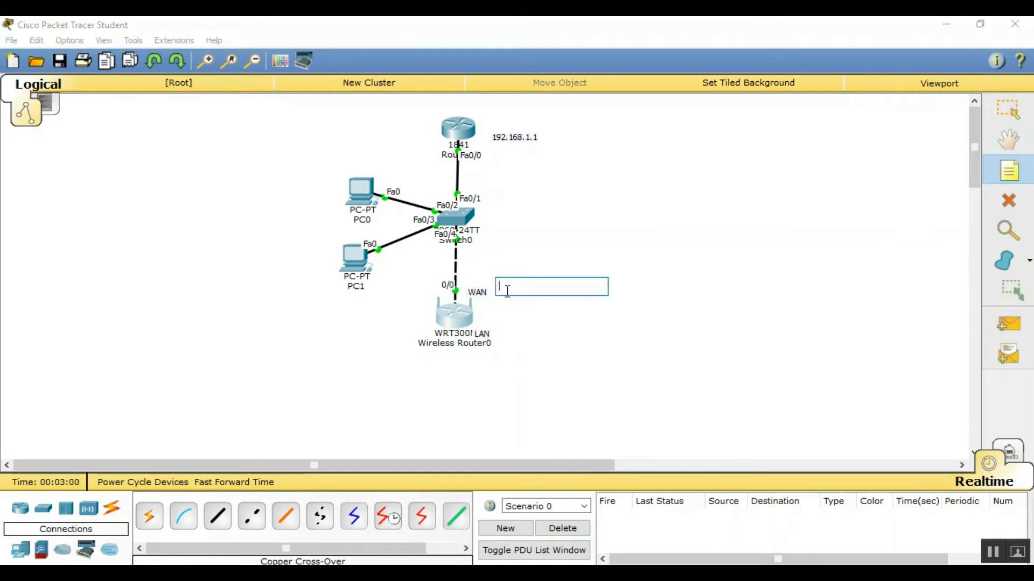
pyautogui.write('192.')
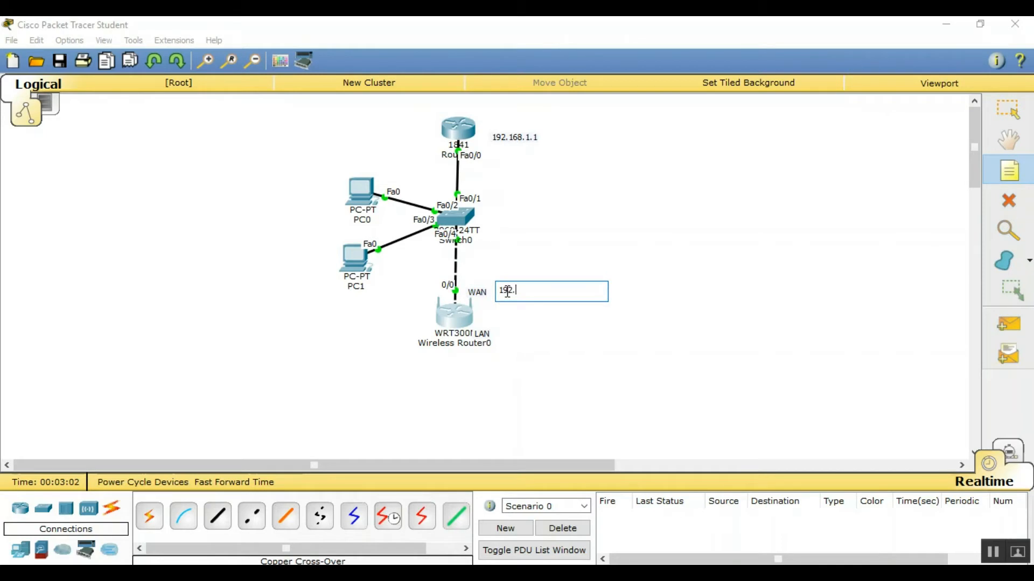
pyautogui.write('168.2.1.2')
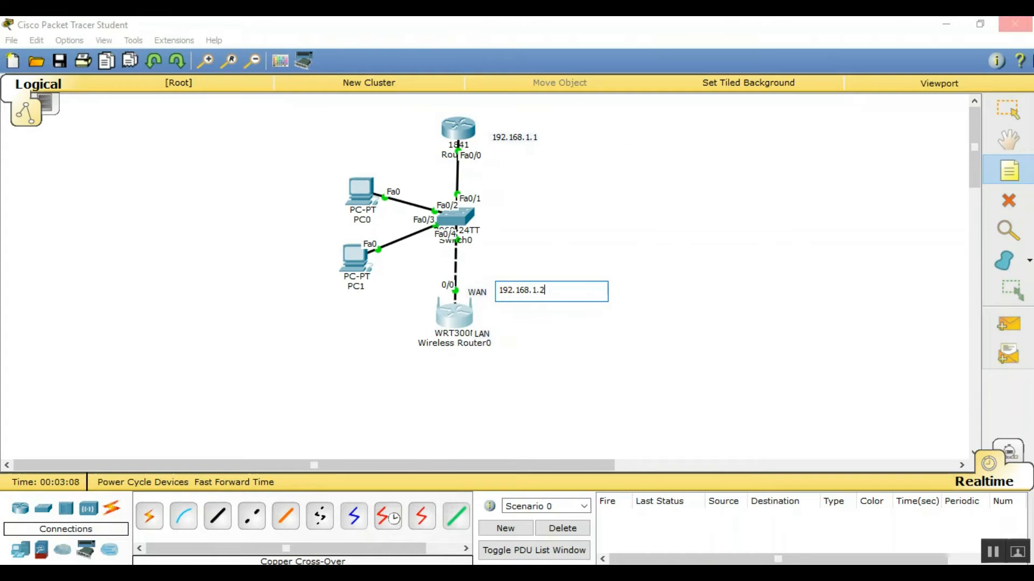
pyautogui.click(1008, 109)
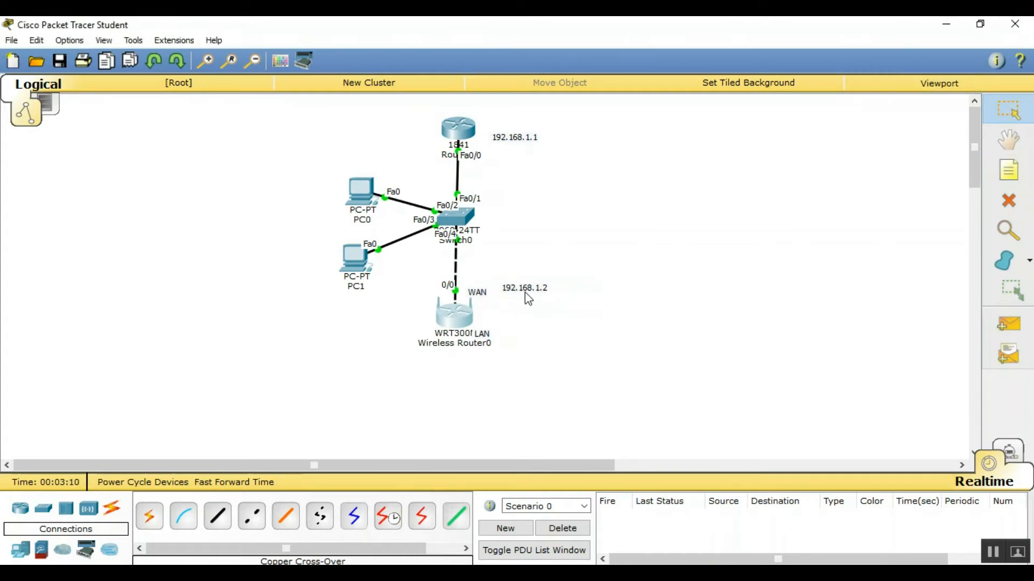
pyautogui.moveTo(530, 296); pyautogui.dragTo(524, 301)
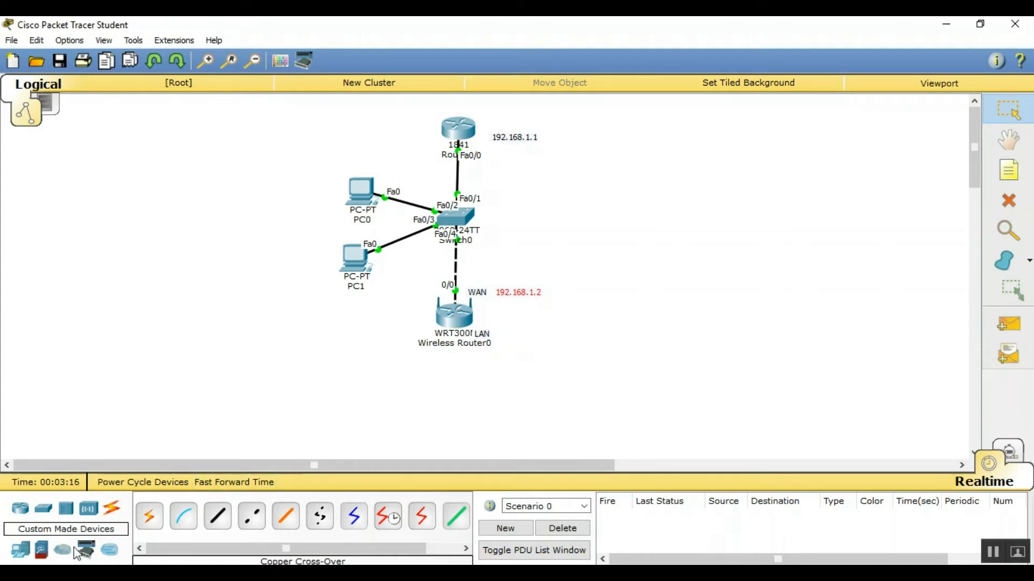
pyautogui.click(41, 550)
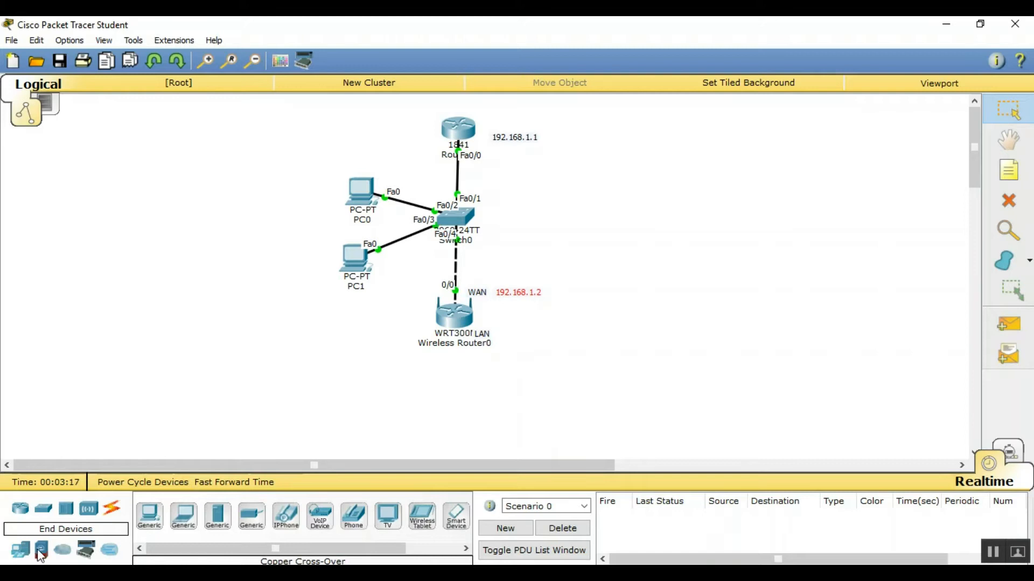
# Place PC2 below the wireless router with a laptop on each side, then open Laptop0
pyautogui.click(155, 518)
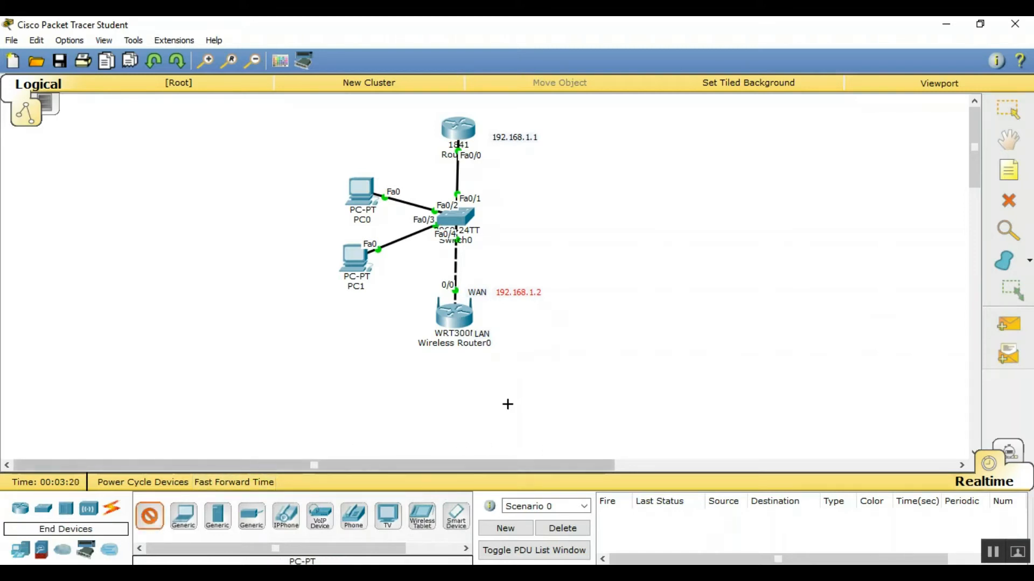
pyautogui.click(475, 426)
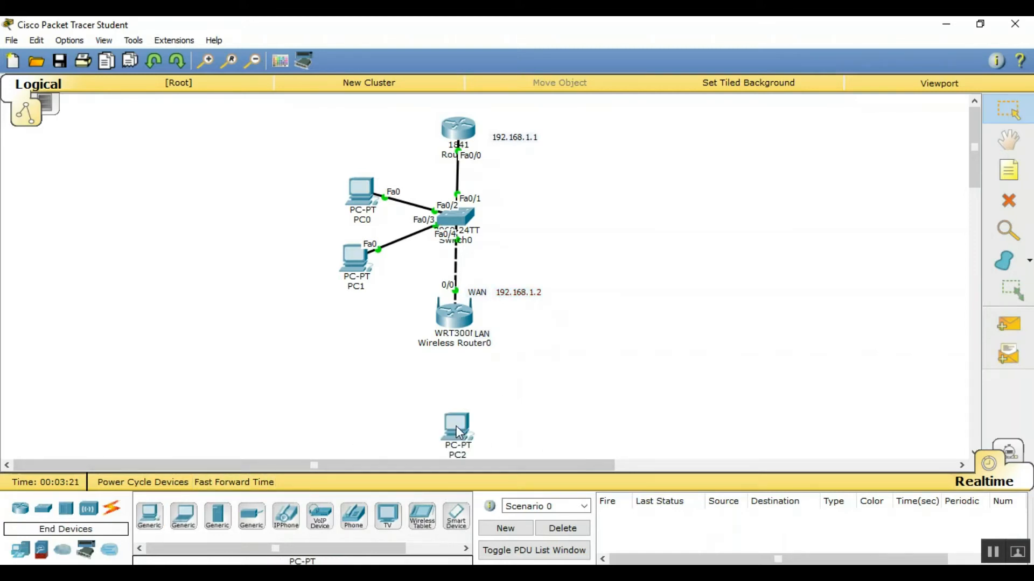
pyautogui.click(183, 516)
pyautogui.click(377, 428)
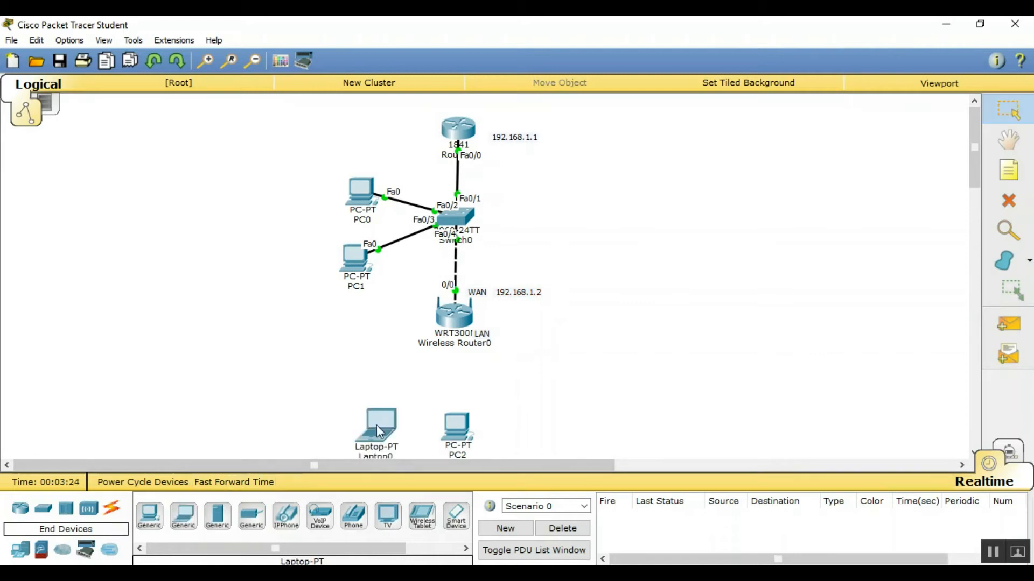
pyautogui.click(184, 520)
pyautogui.click(556, 427)
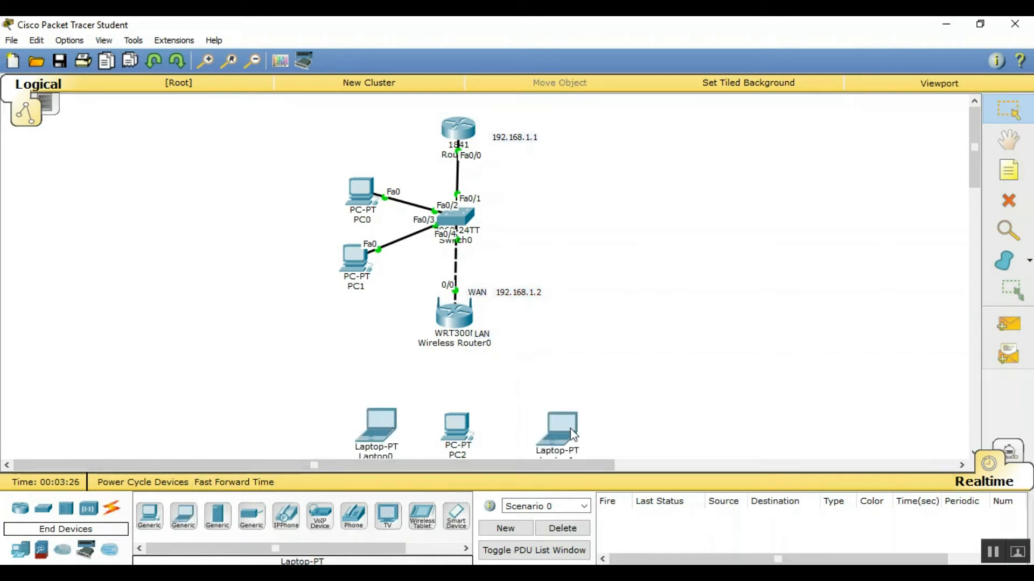
pyautogui.click(366, 425)
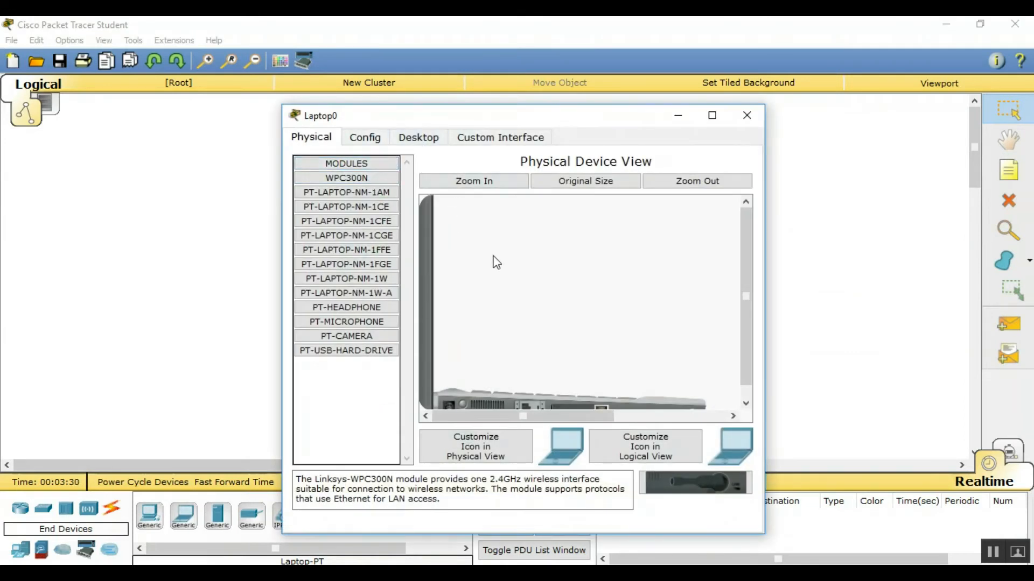
# Replace Laptop0's network module with a WPC300N wireless card
pyautogui.scroll(-1, 498, 261)
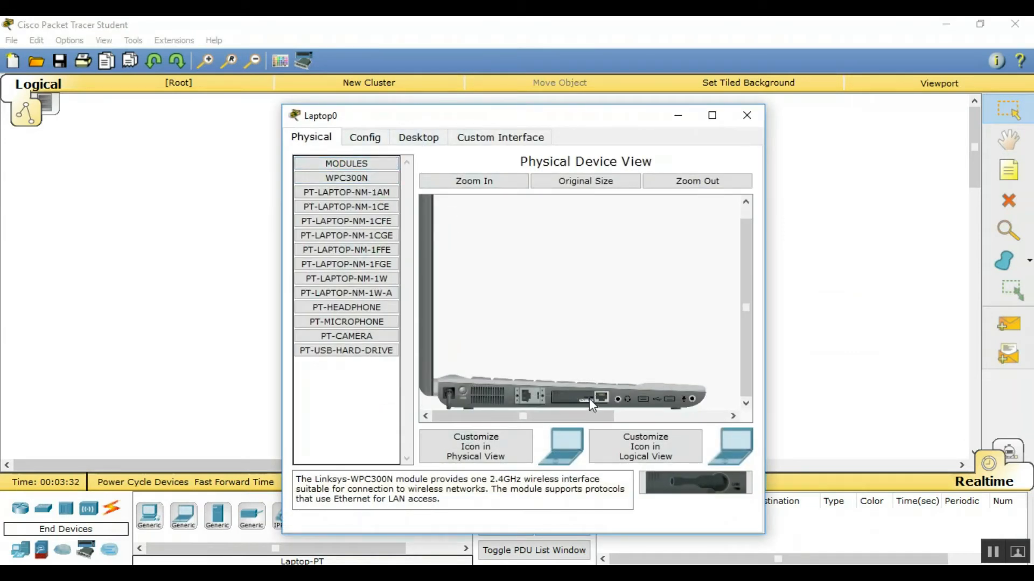
pyautogui.moveTo(665, 482); pyautogui.dragTo(686, 474)
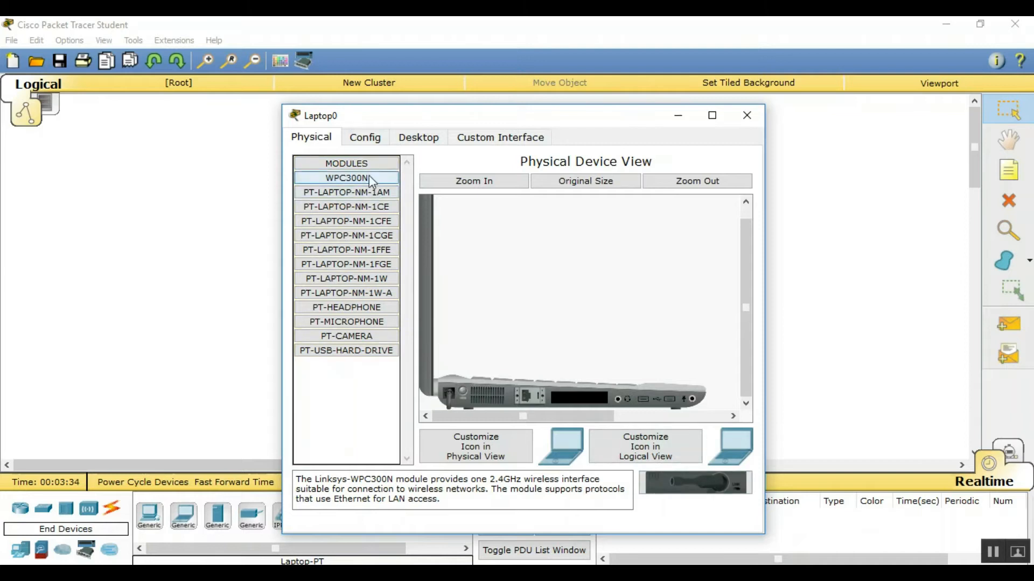
pyautogui.moveTo(369, 177); pyautogui.dragTo(567, 388)
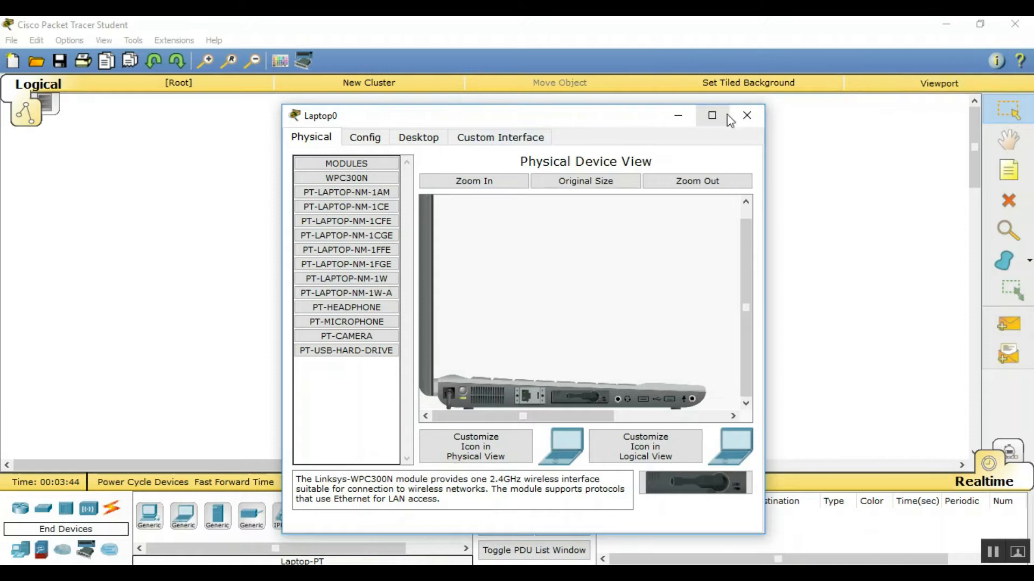
pyautogui.click(748, 117)
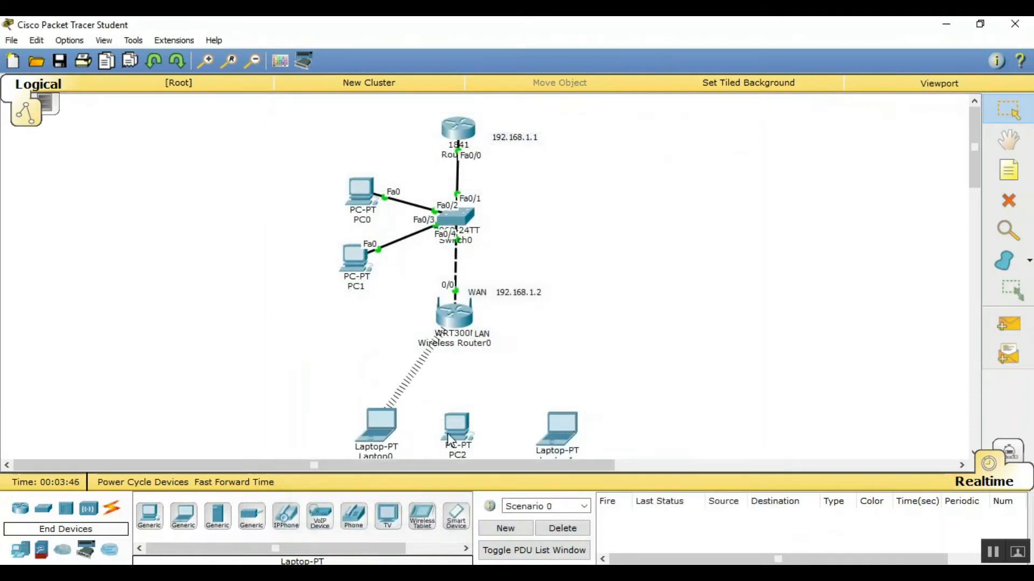
# Swap PC2's module for a WMP300N wireless card and power it back on
pyautogui.click(456, 429)
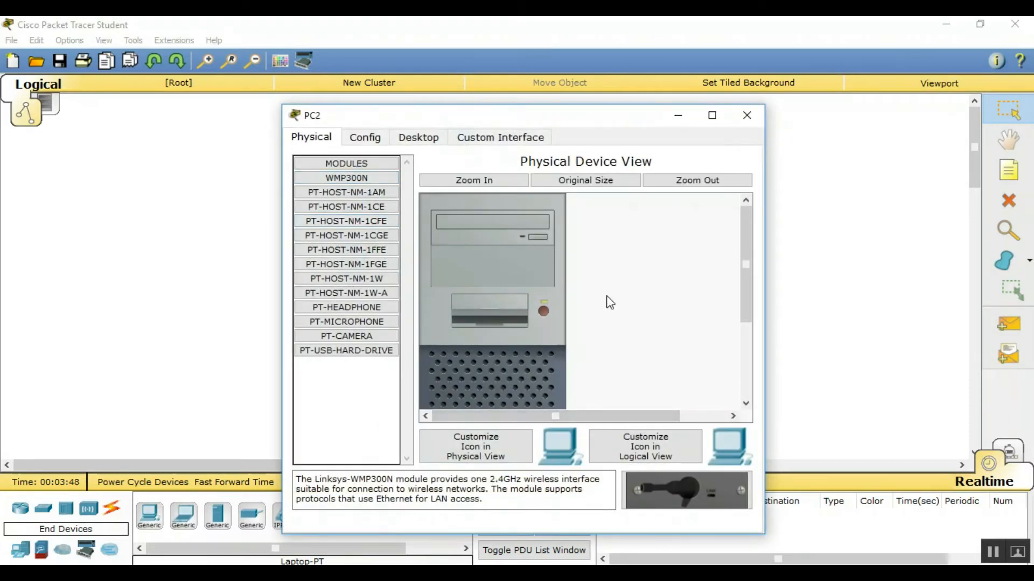
pyautogui.scroll(-5, 542, 307)
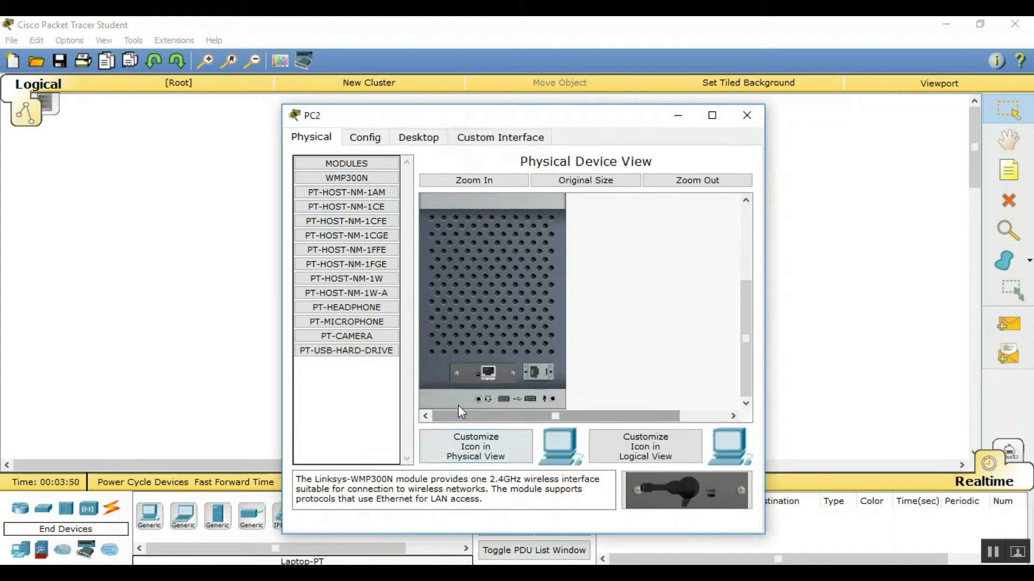
pyautogui.moveTo(475, 377); pyautogui.dragTo(665, 495)
pyautogui.moveTo(308, 183); pyautogui.dragTo(496, 373)
pyautogui.scroll(3, 530, 371)
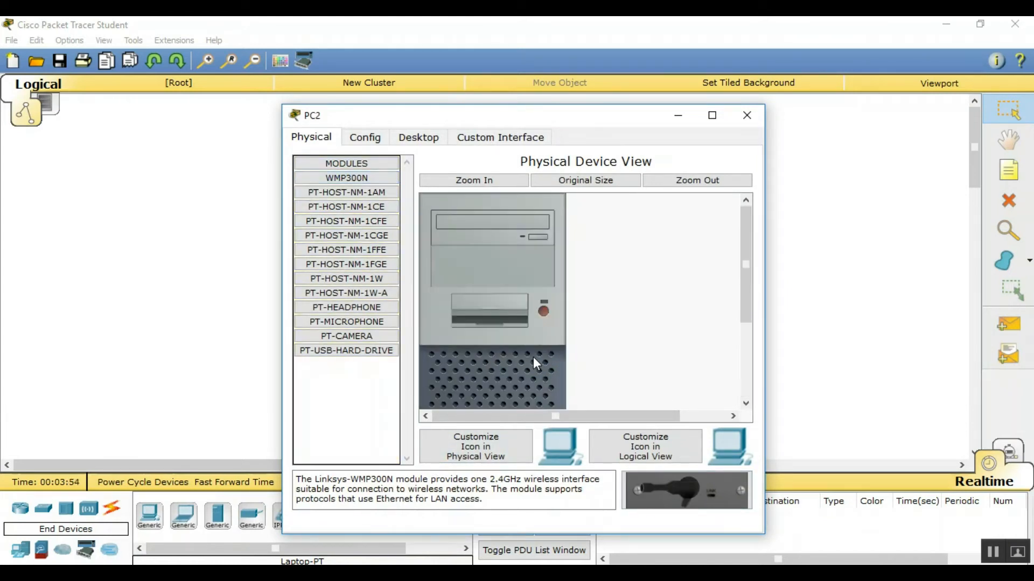
pyautogui.click(543, 312)
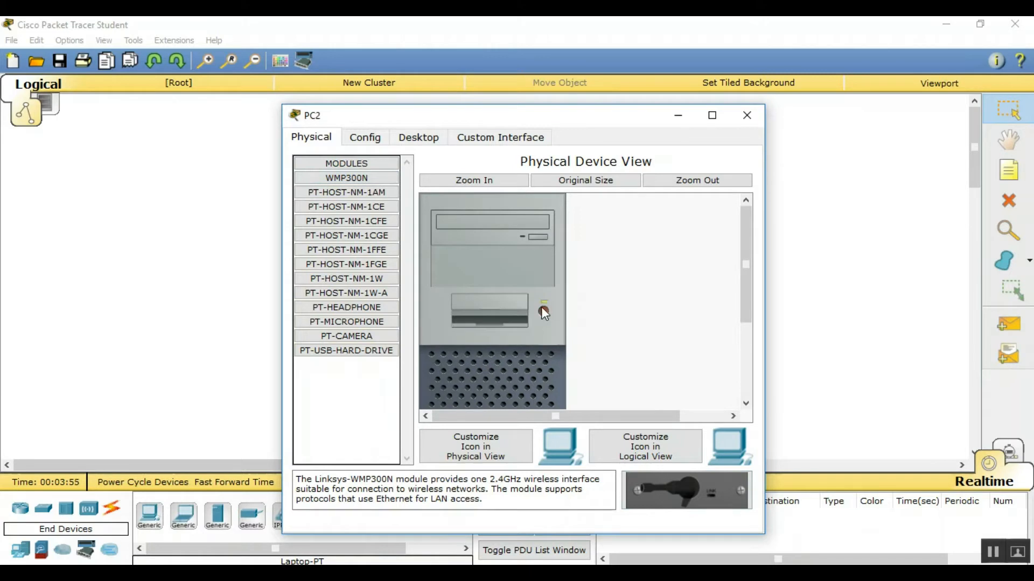
pyautogui.click(736, 124)
# Replace Laptop1's network module with a WPC300N wireless card
pyautogui.click(561, 424)
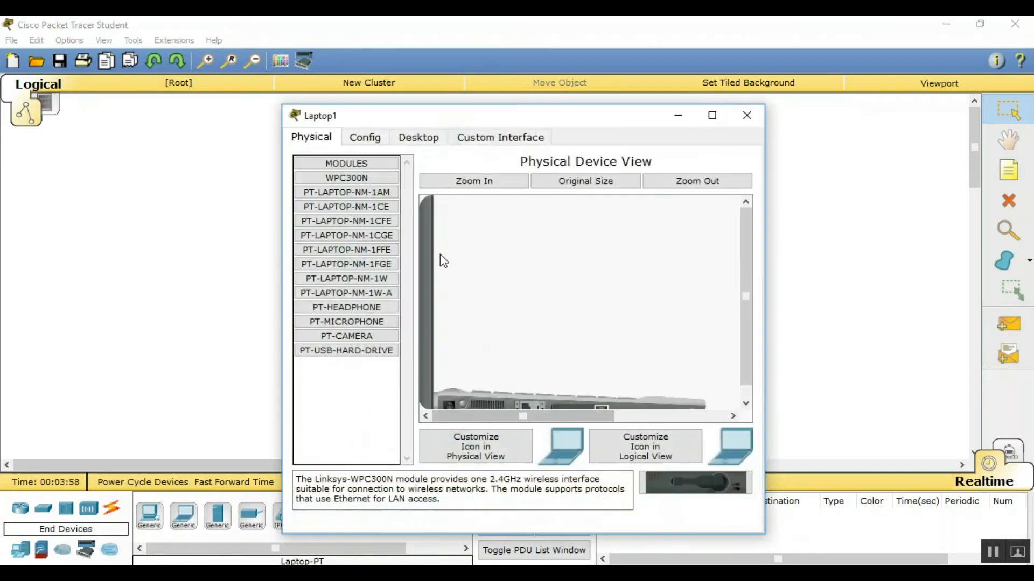
pyautogui.scroll(-1, 517, 386)
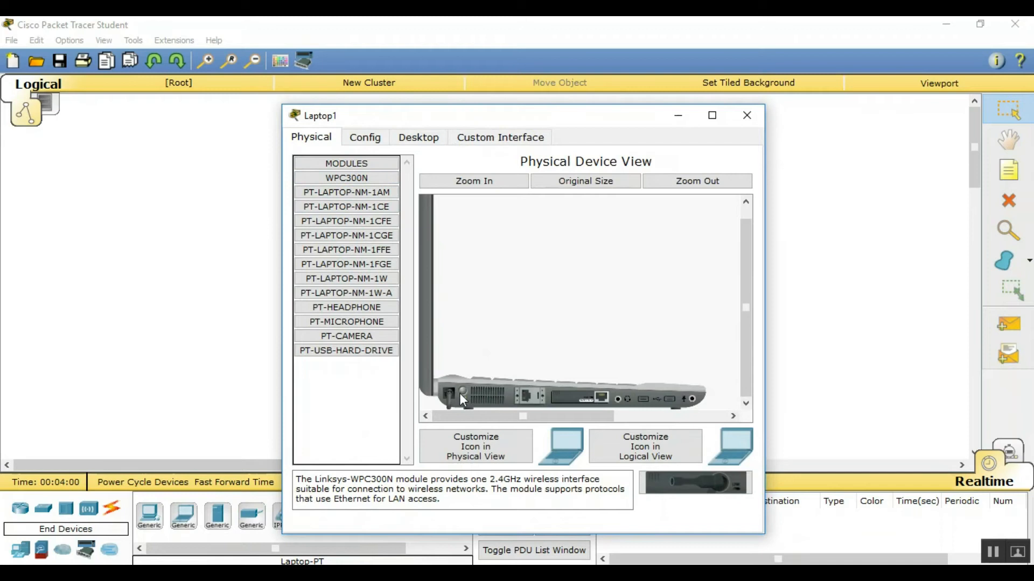
pyautogui.moveTo(566, 396); pyautogui.dragTo(398, 160)
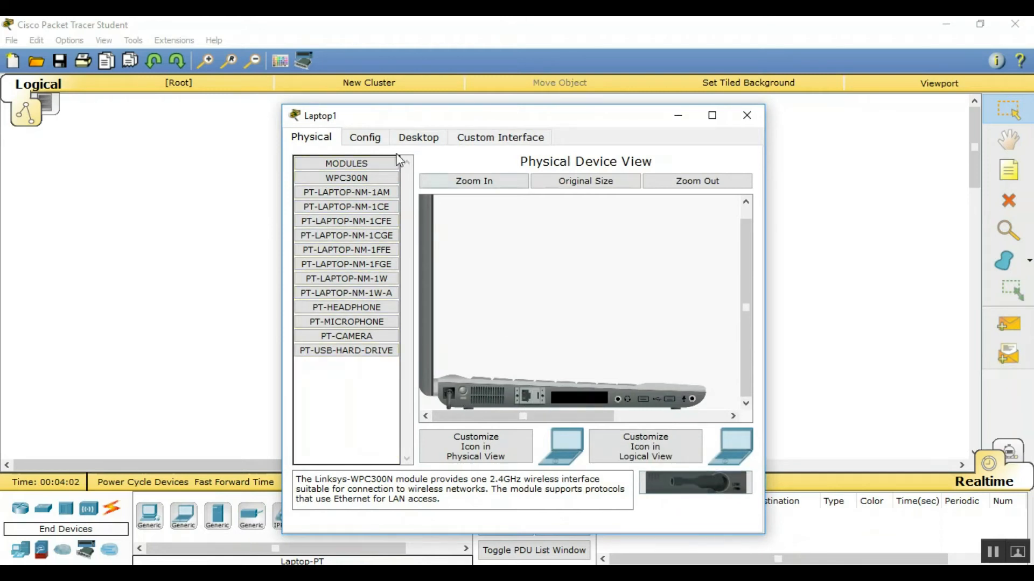
pyautogui.moveTo(343, 176); pyautogui.dragTo(575, 393)
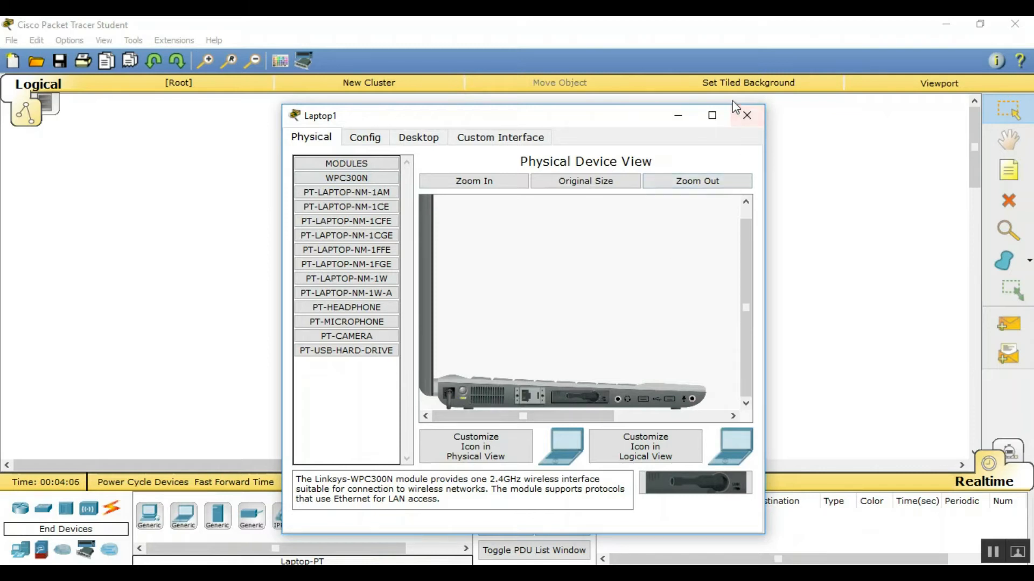
pyautogui.click(747, 115)
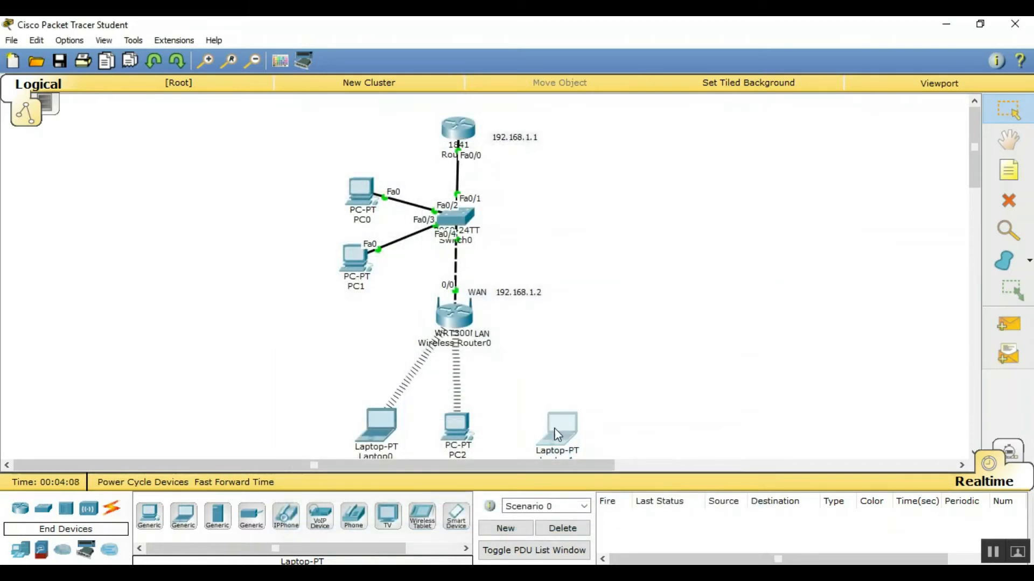
# Nudge Laptop1 so it links to Wireless Router0, then check its Config and Desktop tabs
pyautogui.moveTo(553, 428)
pyautogui.mouseDown()
pyautogui.moveTo(540, 418)
pyautogui.moveTo(540, 432)
pyautogui.mouseUp()
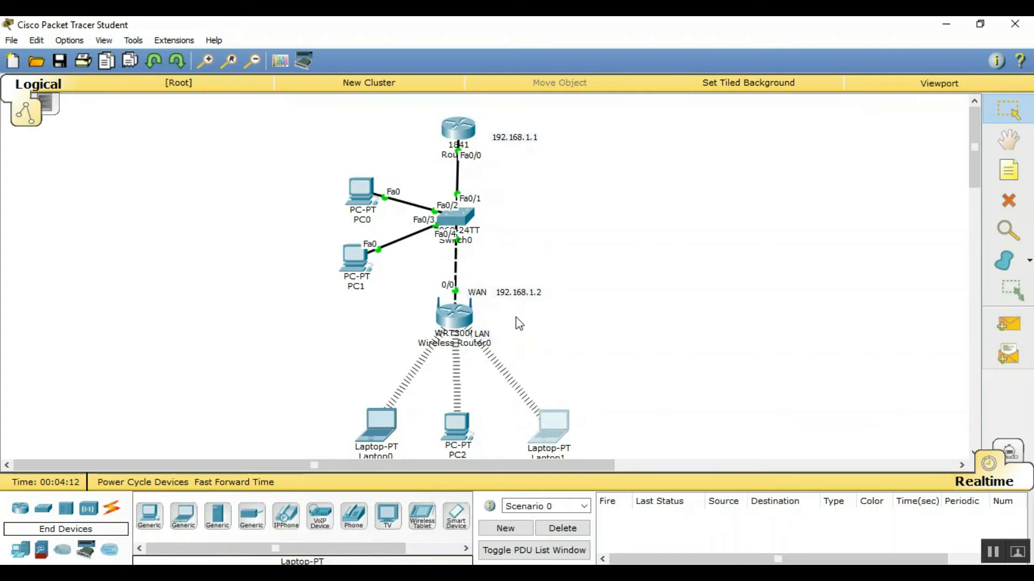
pyautogui.click(550, 427)
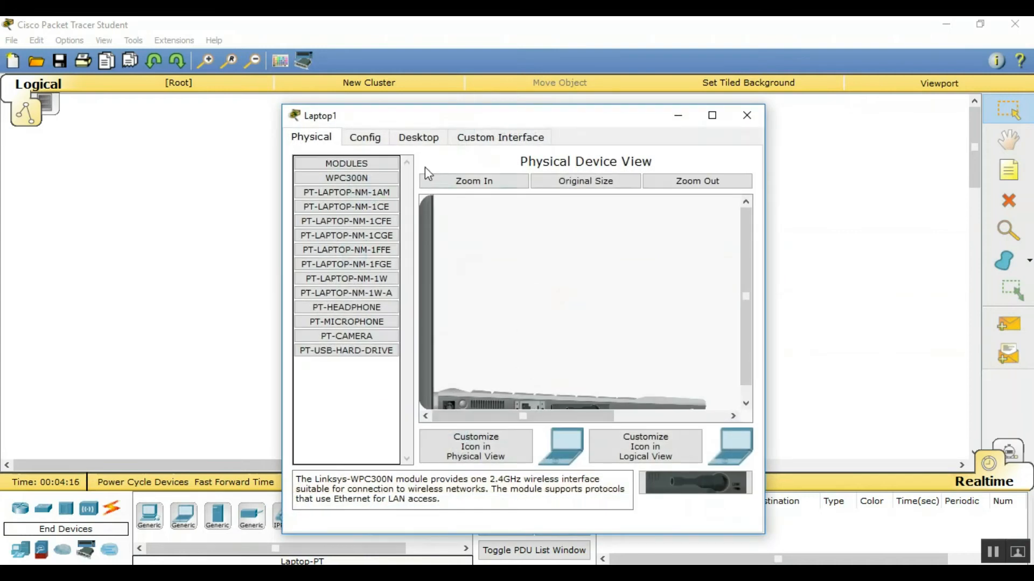
pyautogui.click(368, 138)
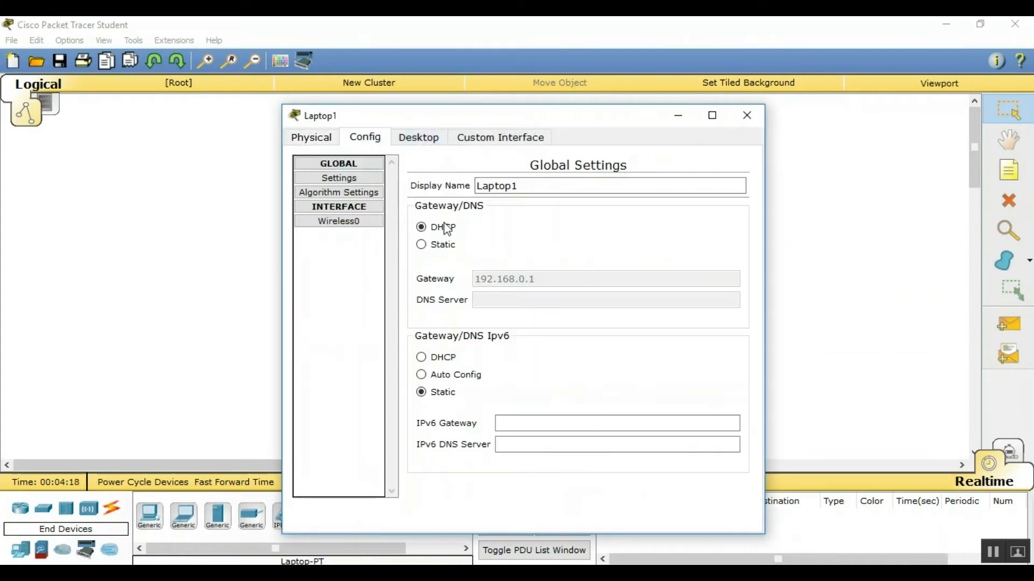
pyautogui.click(317, 141)
pyautogui.click(420, 141)
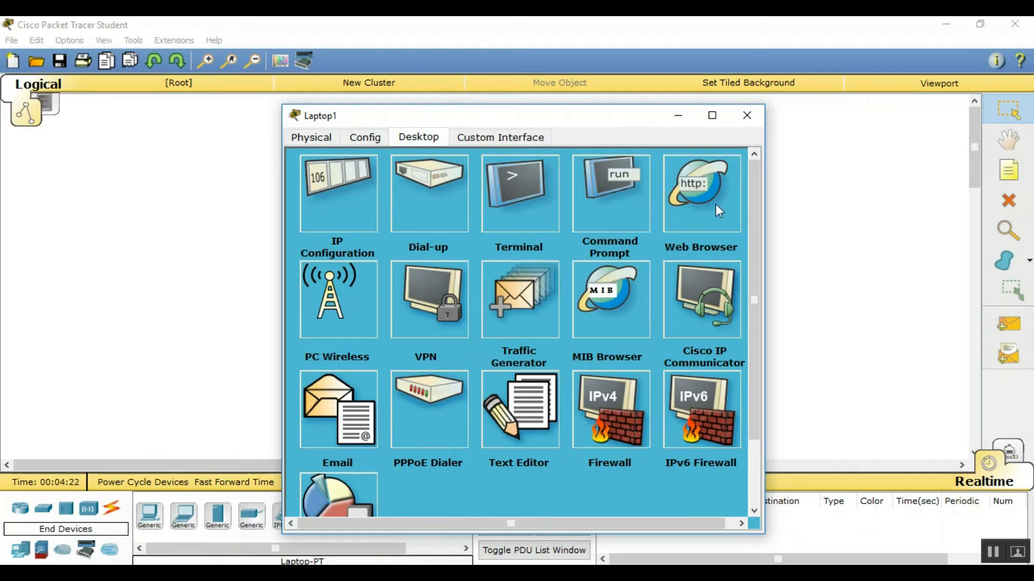
pyautogui.click(746, 115)
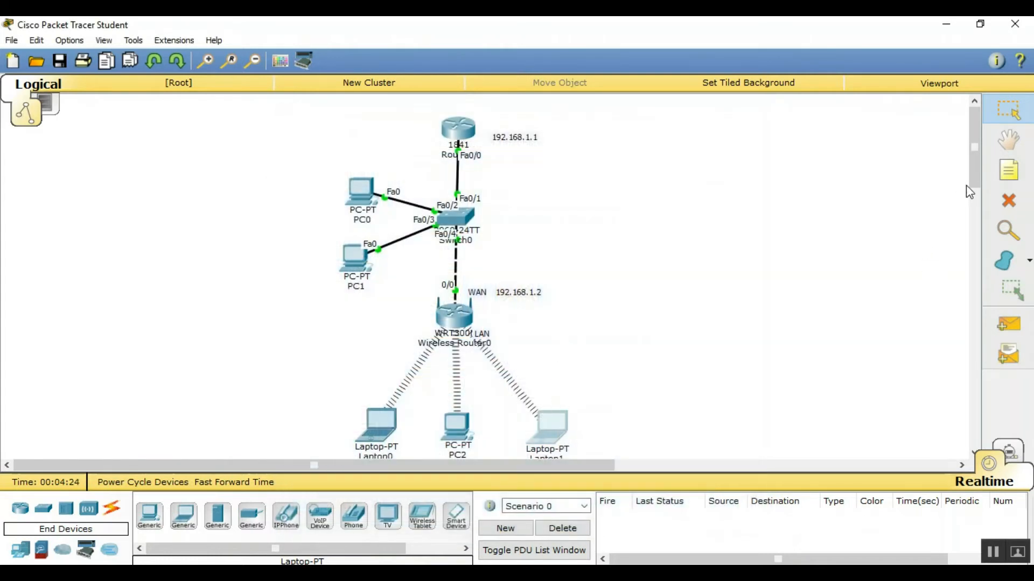
# Place a note right of Wireless Router0 listing 192.168.2.1 and DHCP server 192.168.2.100
pyautogui.click(1008, 171)
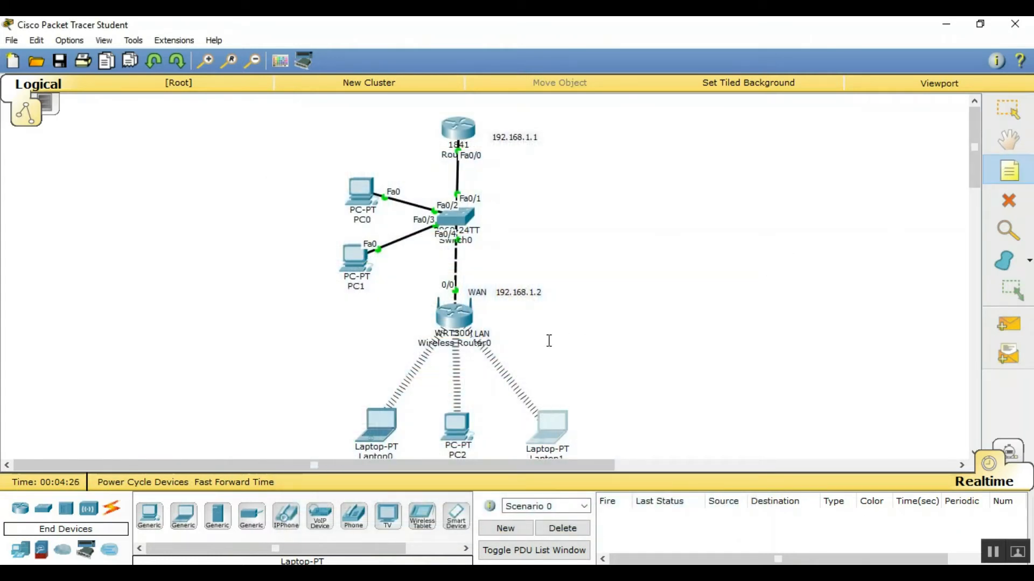
pyautogui.click(541, 336)
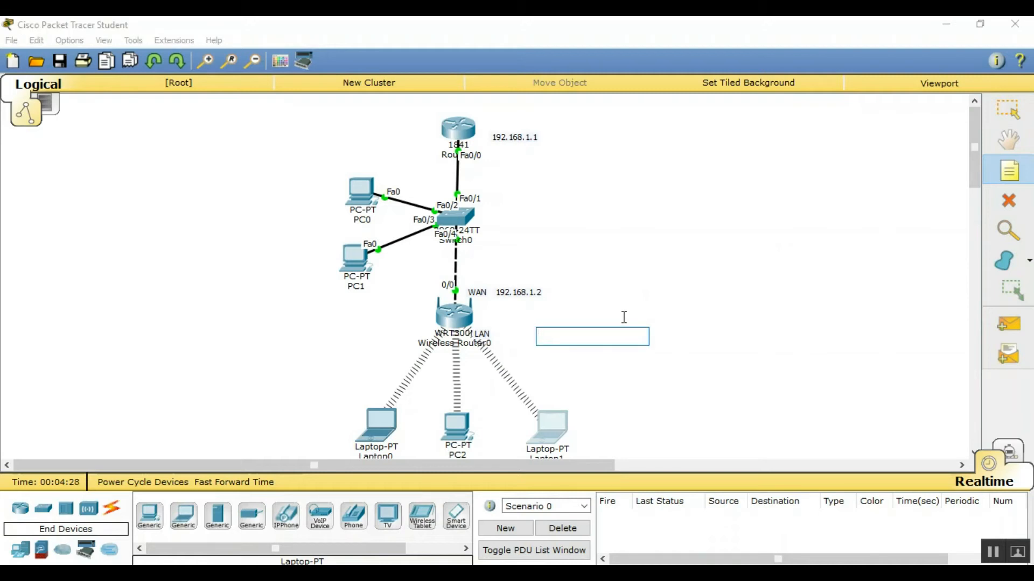
pyautogui.write('192.16')
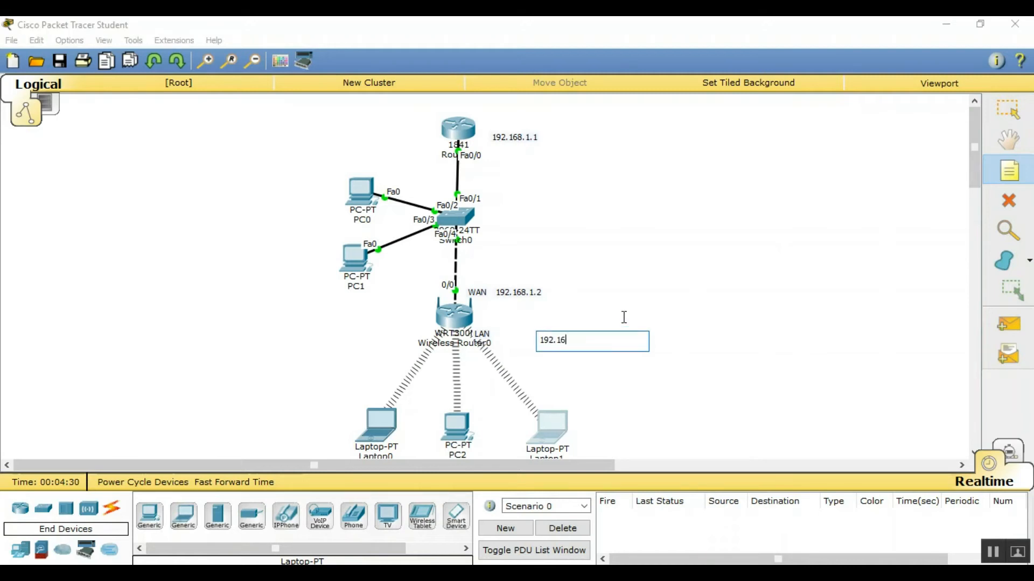
pyautogui.write('8.2.1')
pyautogui.press('Return')
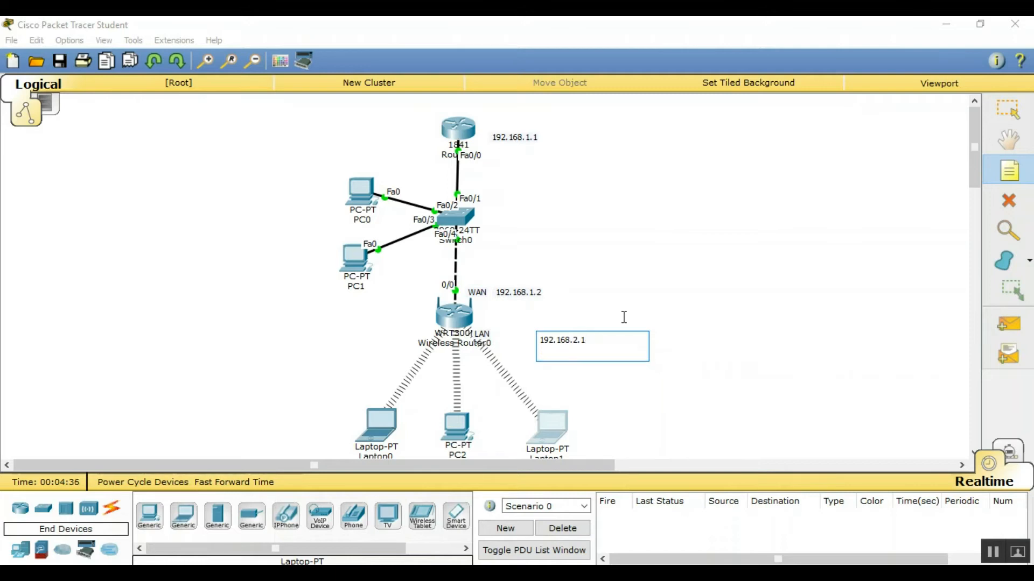
pyautogui.press('Return')
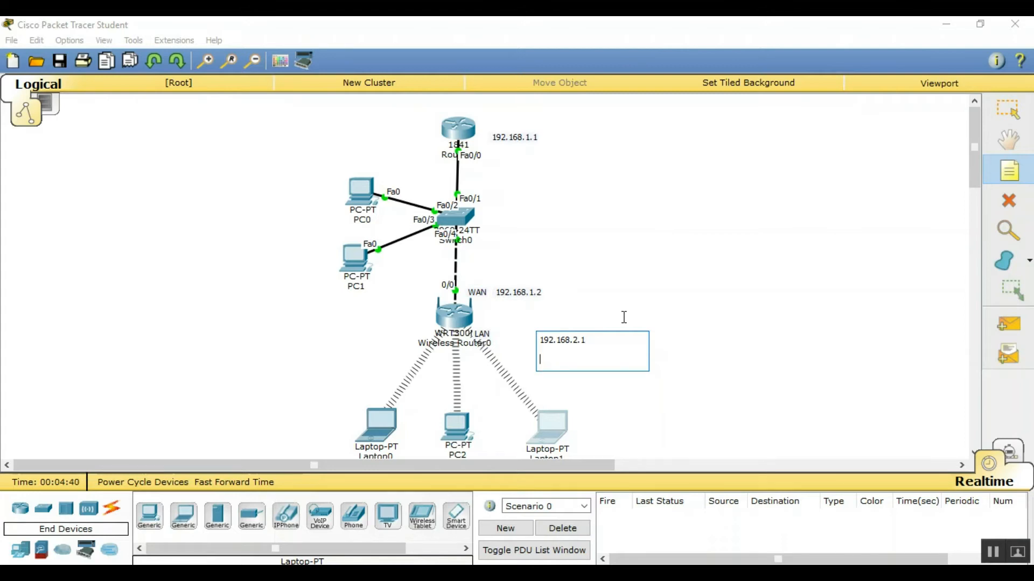
pyautogui.write('DHCP server')
pyautogui.write('192.168.2.10')
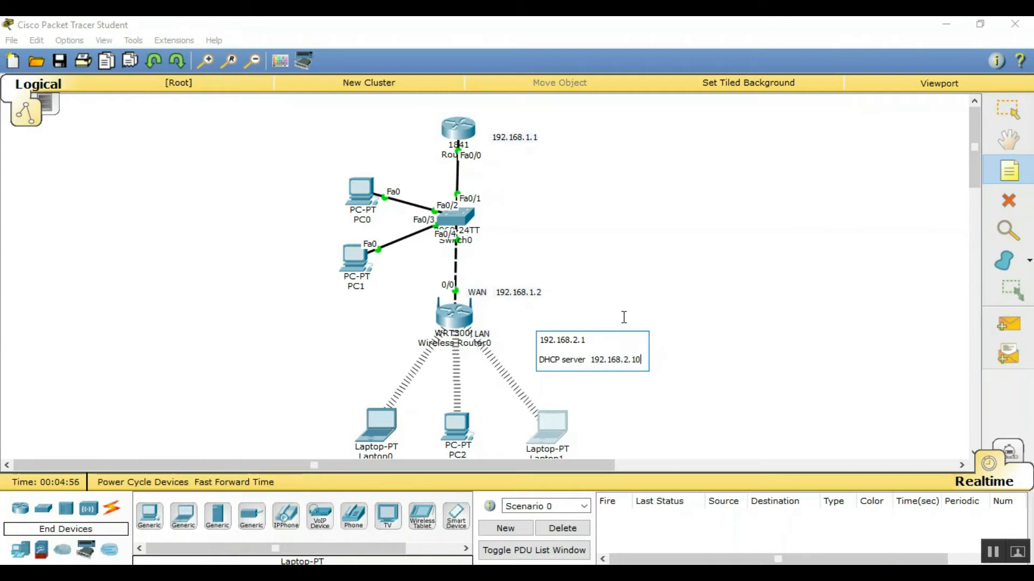
pyautogui.write('0')
pyautogui.click(624, 317)
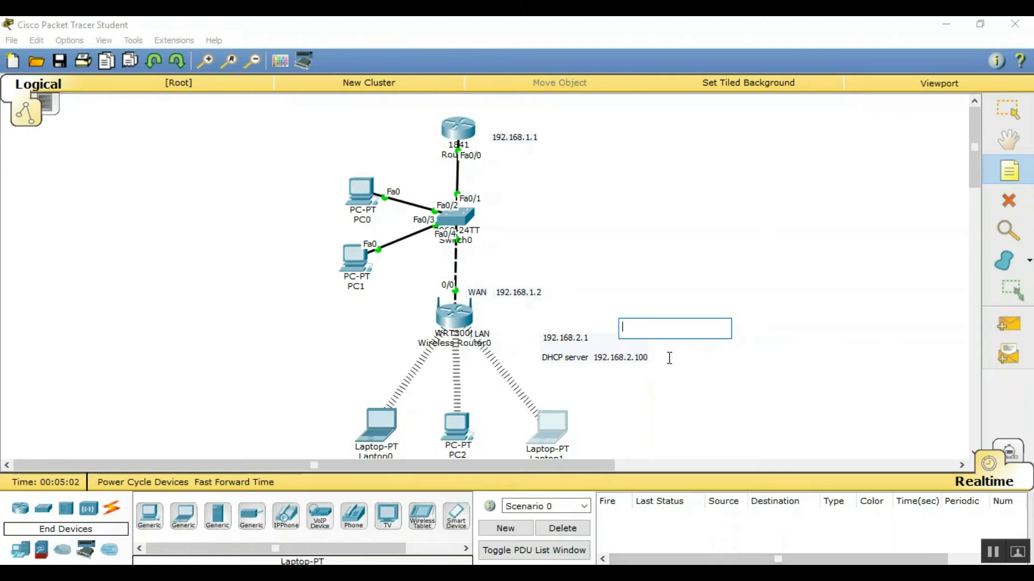
# Complete the DHCP range as 192.168.2.100-149 and add a line with the router password
pyautogui.click(642, 355)
pyautogui.press('Escape')
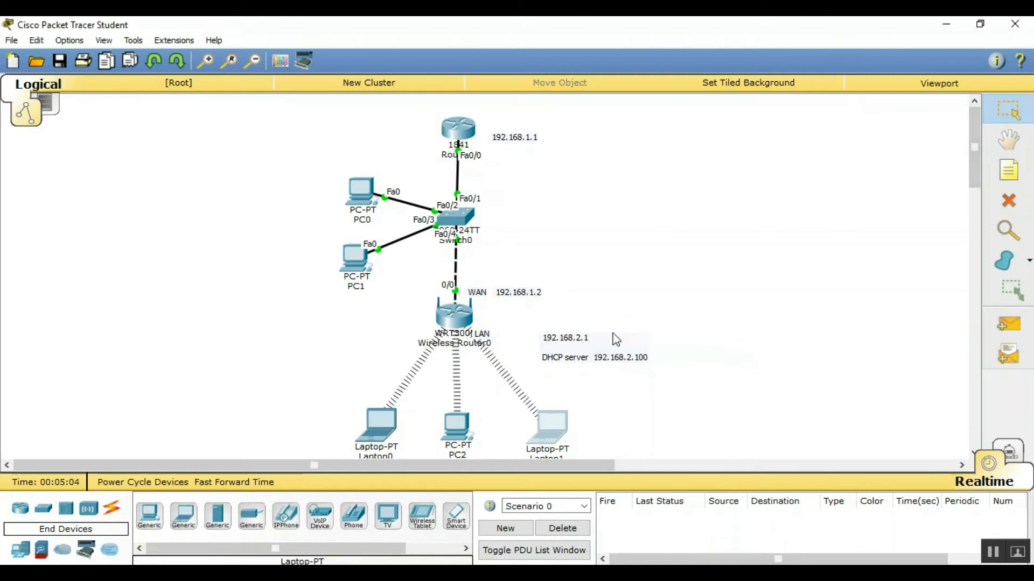
pyautogui.click(623, 358)
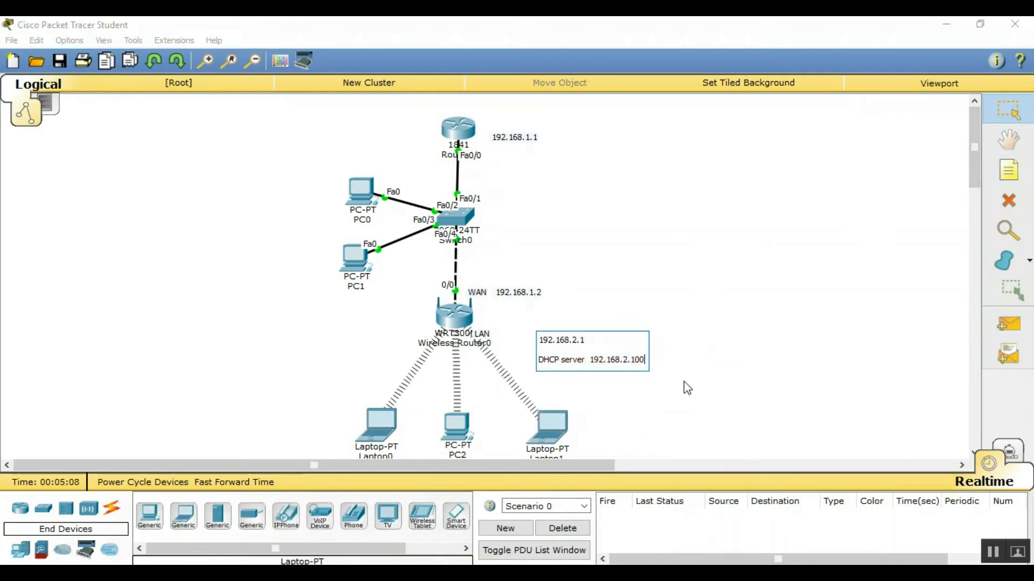
pyautogui.write('_')
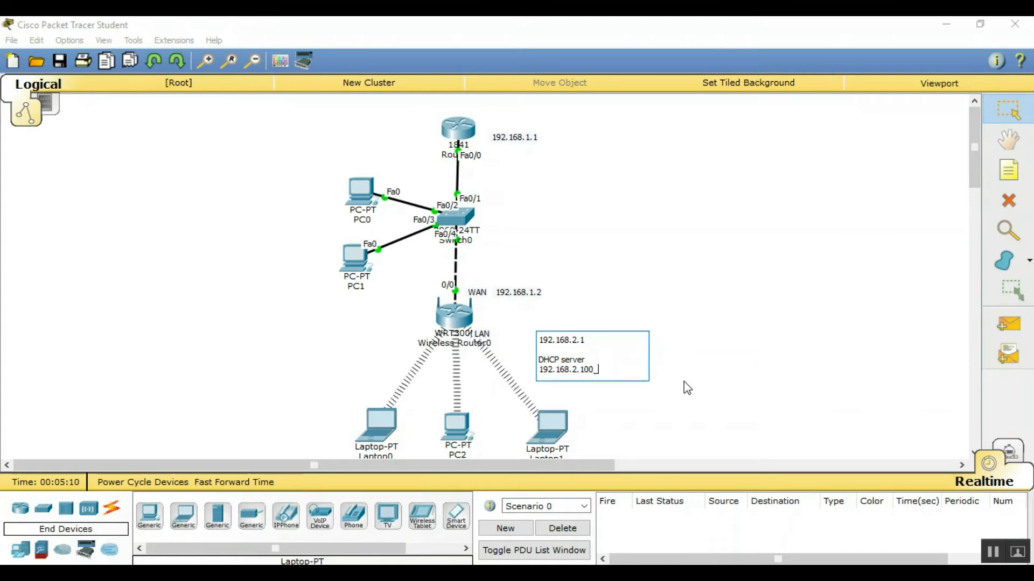
pyautogui.press('BackSpace')
pyautogui.write('-149')
pyautogui.press('Return')
pyautogui.press('Return')
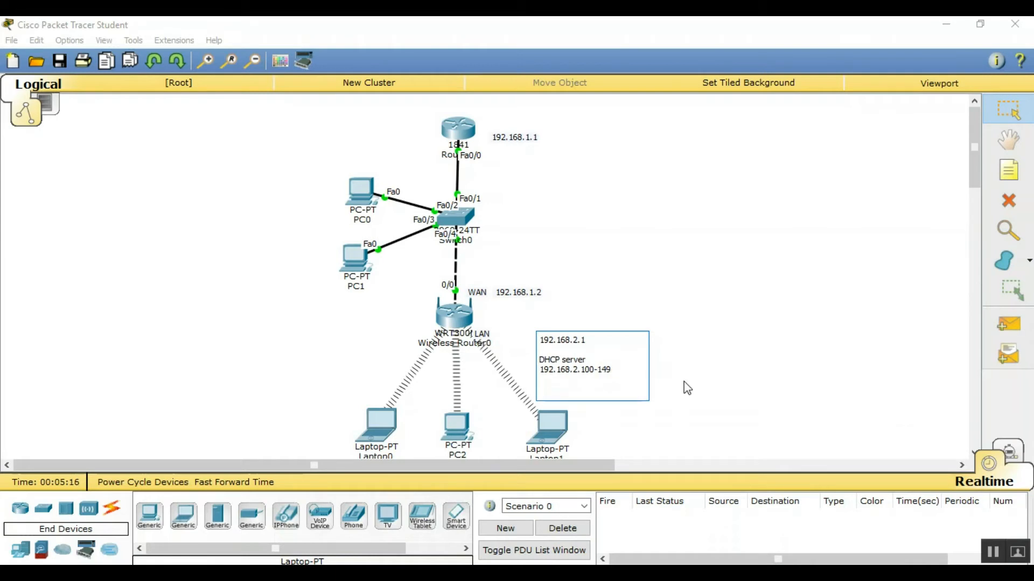
pyautogui.write('router password - ran')
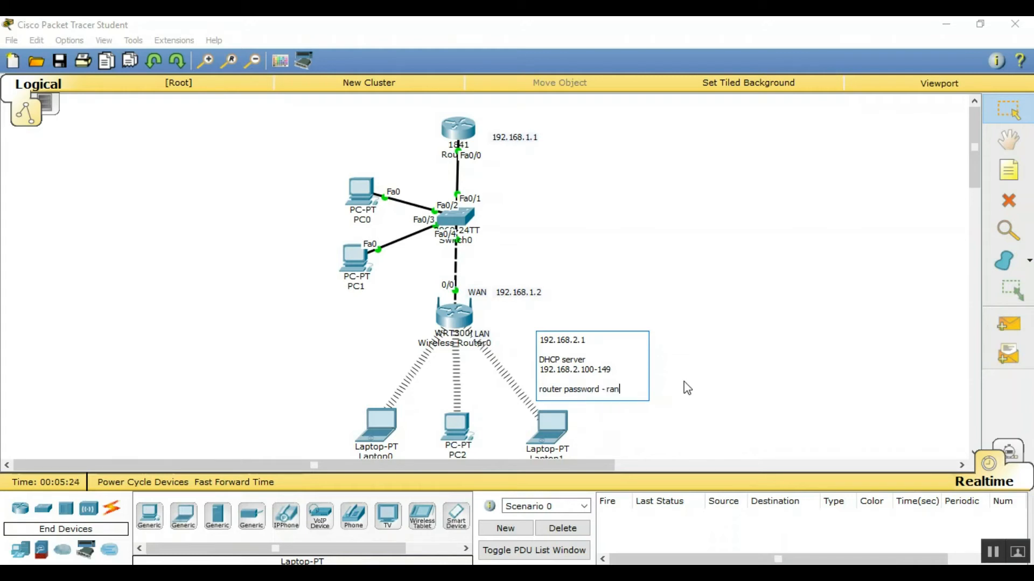
pyautogui.write('a12345')
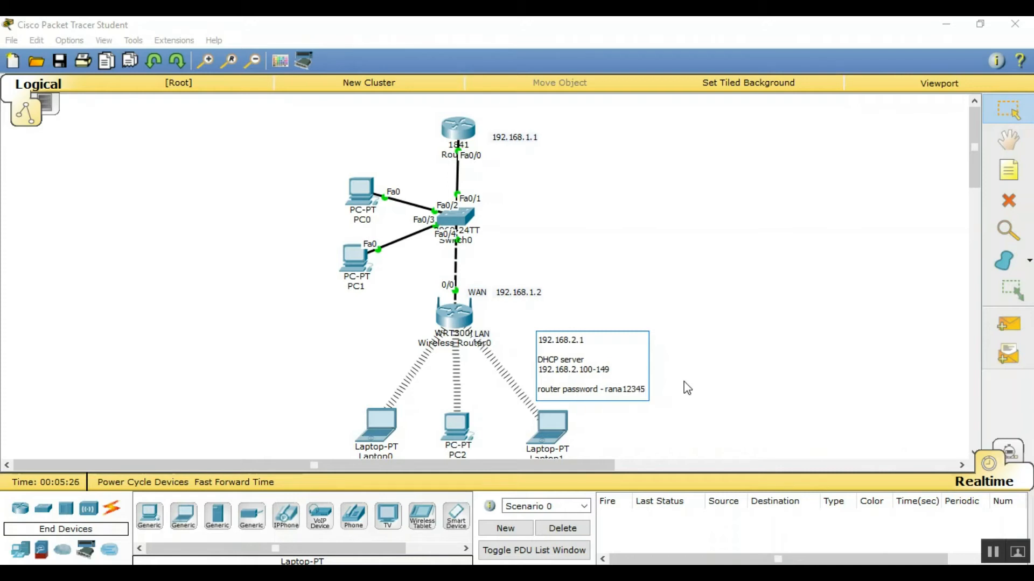
pyautogui.press('Return')
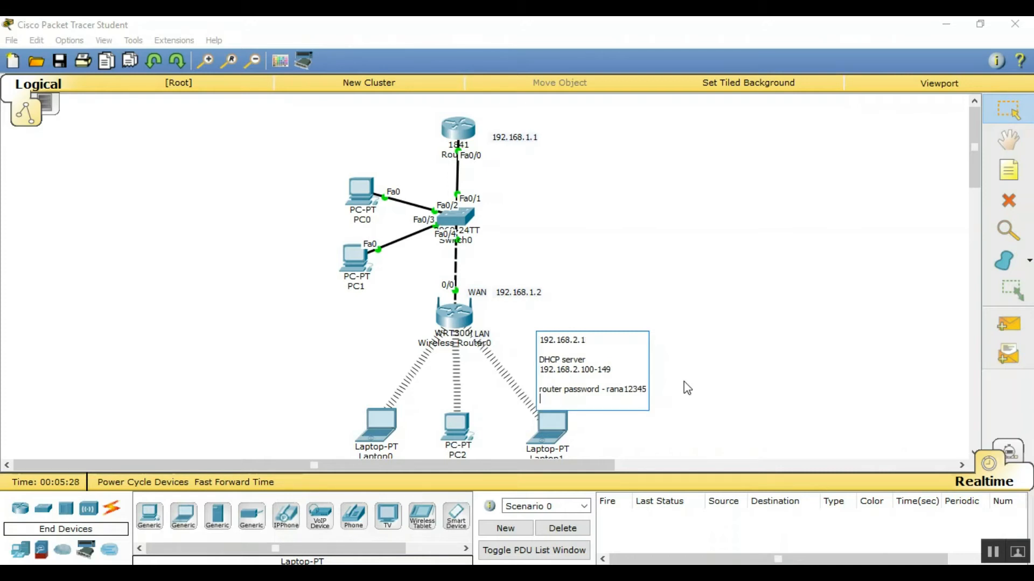
pyautogui.press('Return')
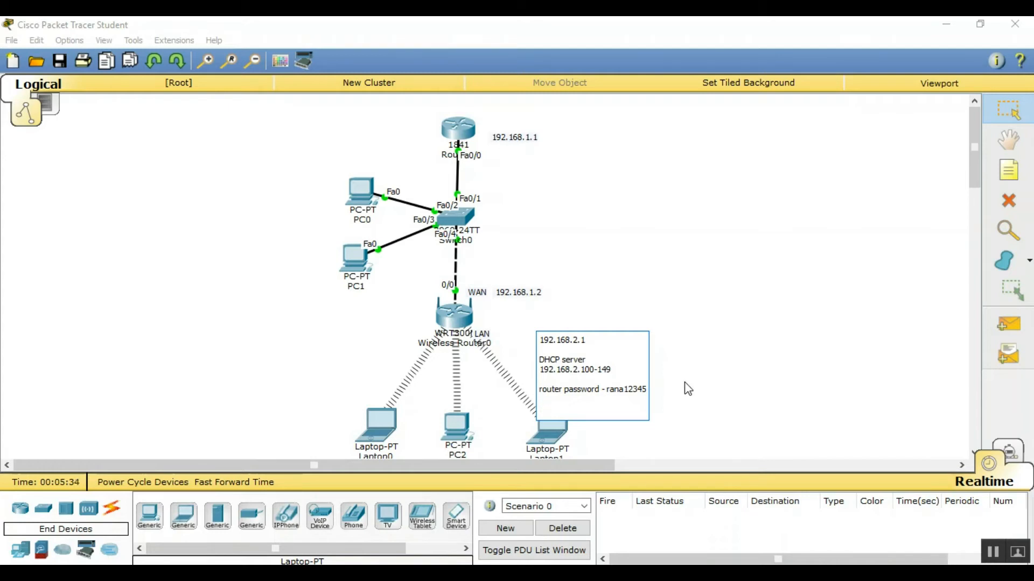
# Move the note up beside the router and append a line with the wireless key
pyautogui.click(998, 113)
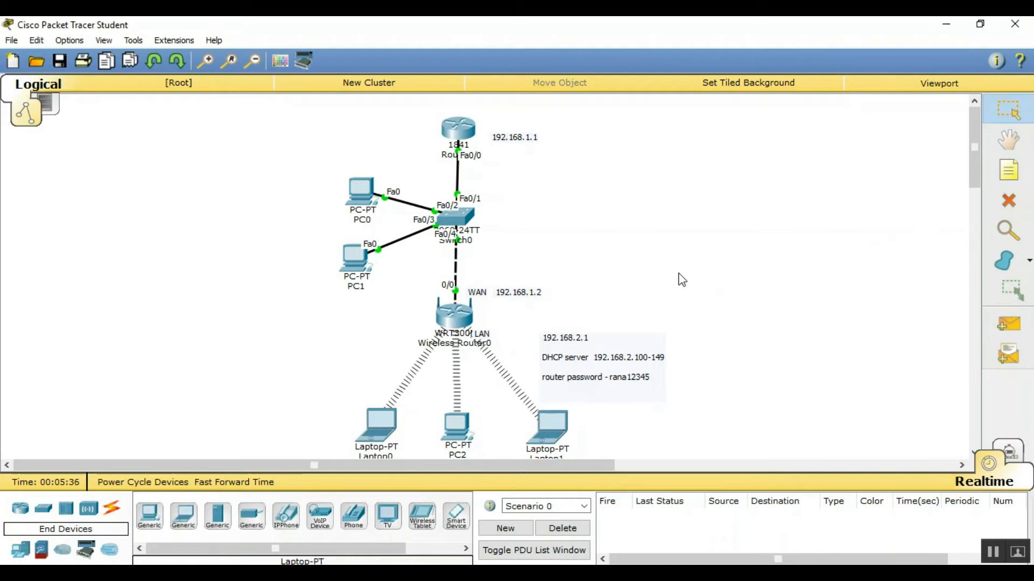
pyautogui.click(617, 348)
pyautogui.moveTo(617, 349); pyautogui.dragTo(628, 327)
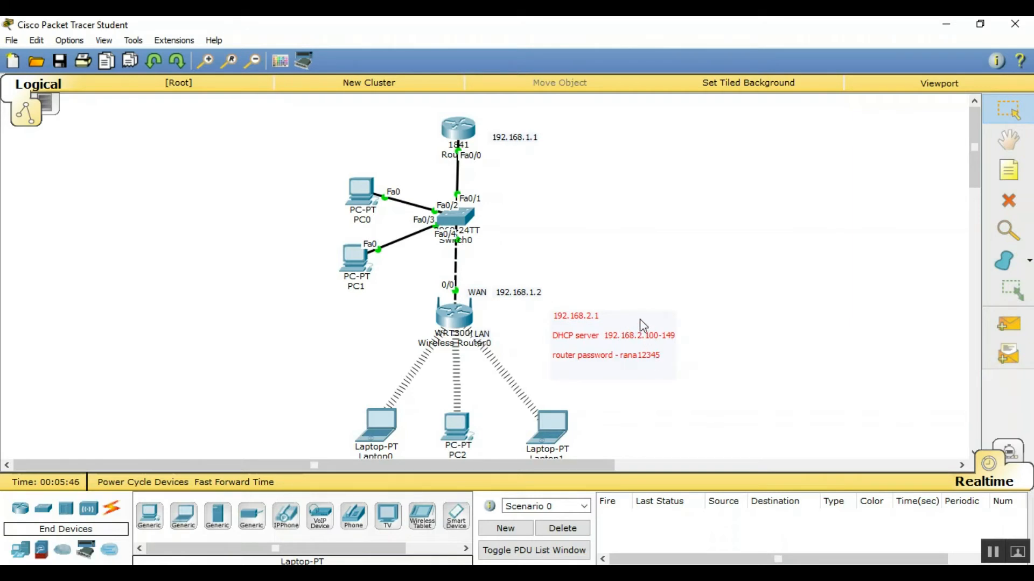
pyautogui.doubleClick(638, 324)
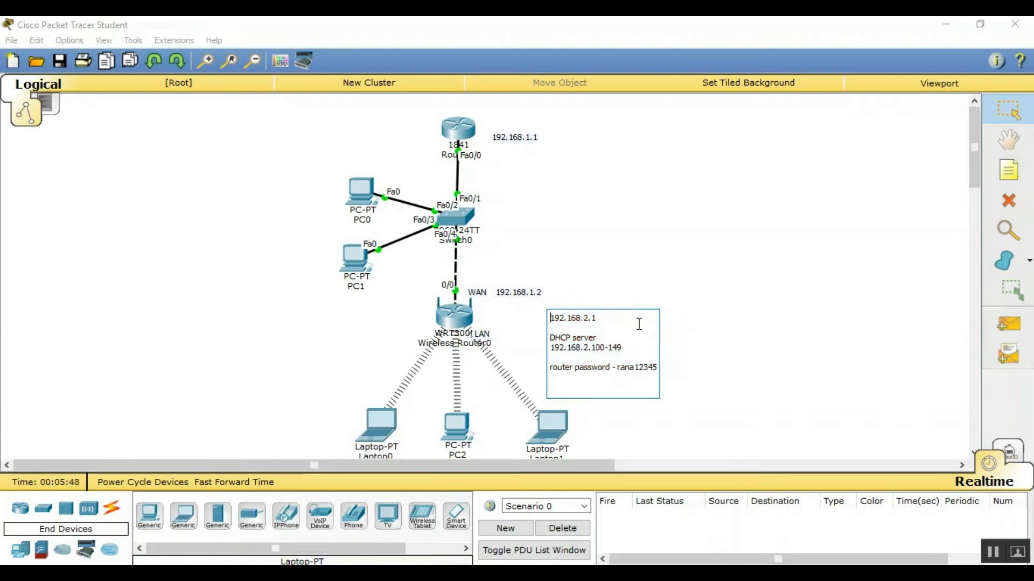
pyautogui.click(657, 366)
pyautogui.press('Right')
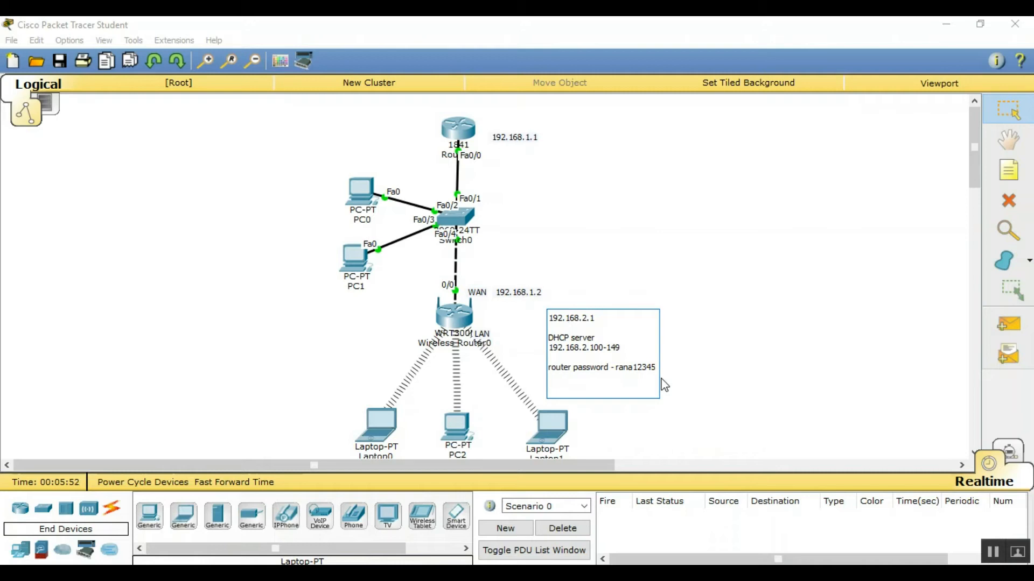
pyautogui.press('Return')
pyautogui.press('Return')
pyautogui.press('Return')
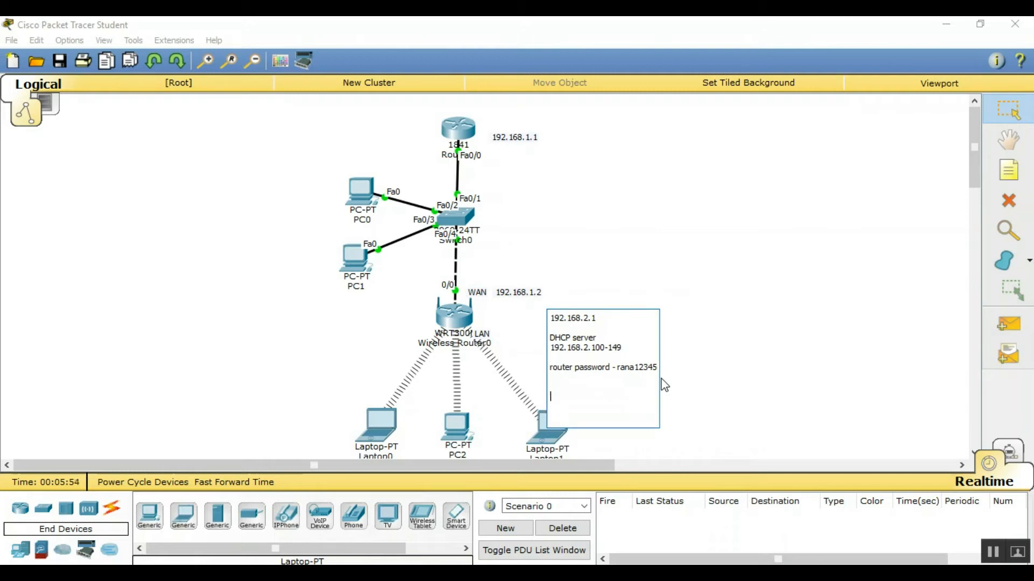
pyautogui.press('BackSpace')
pyautogui.write('key')
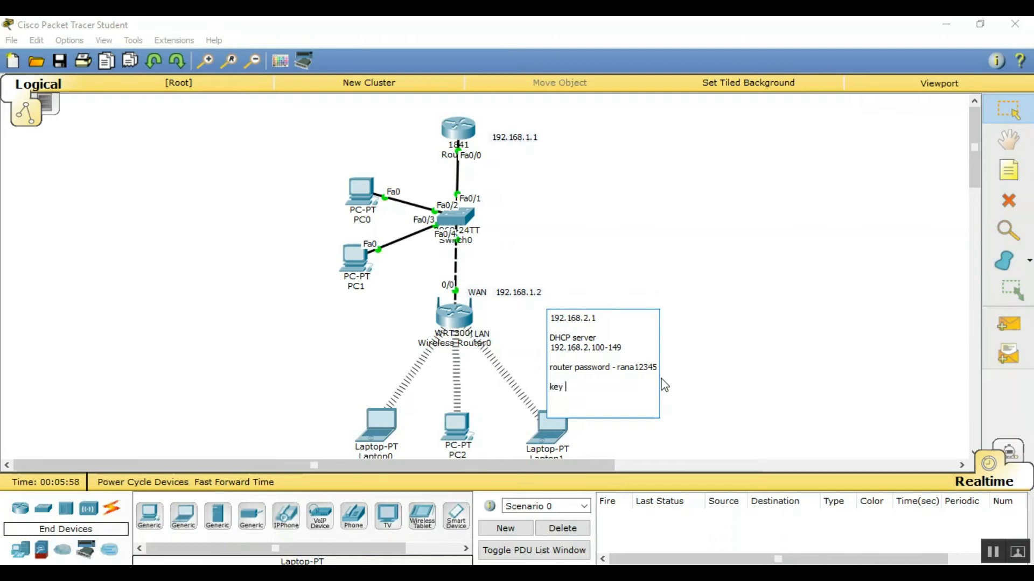
pyautogui.write('-1234567890')
pyautogui.click(734, 339)
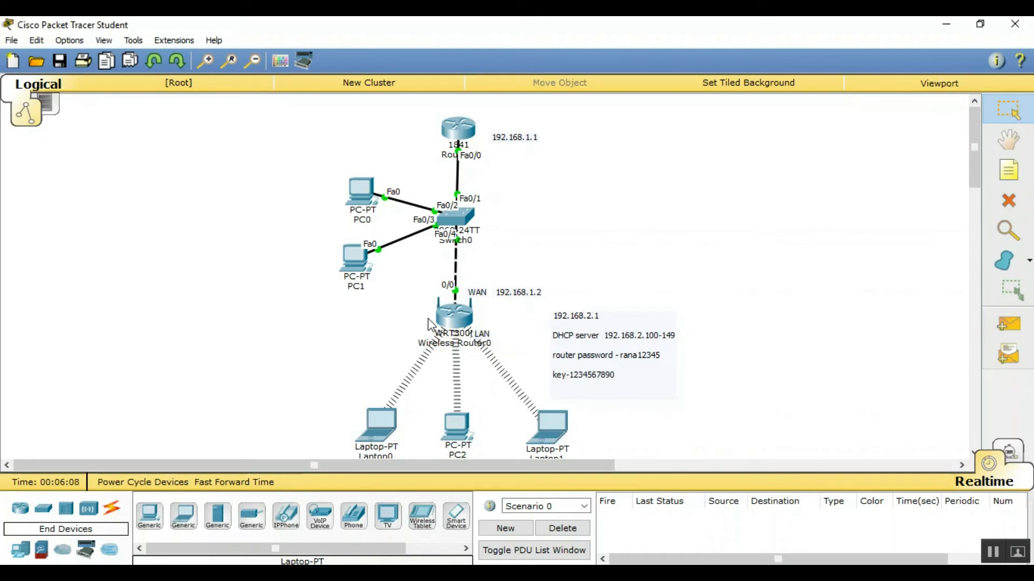
# Open Laptop1's web browser and try loading 192.168.2.1, then close the browser
pyautogui.click(552, 431)
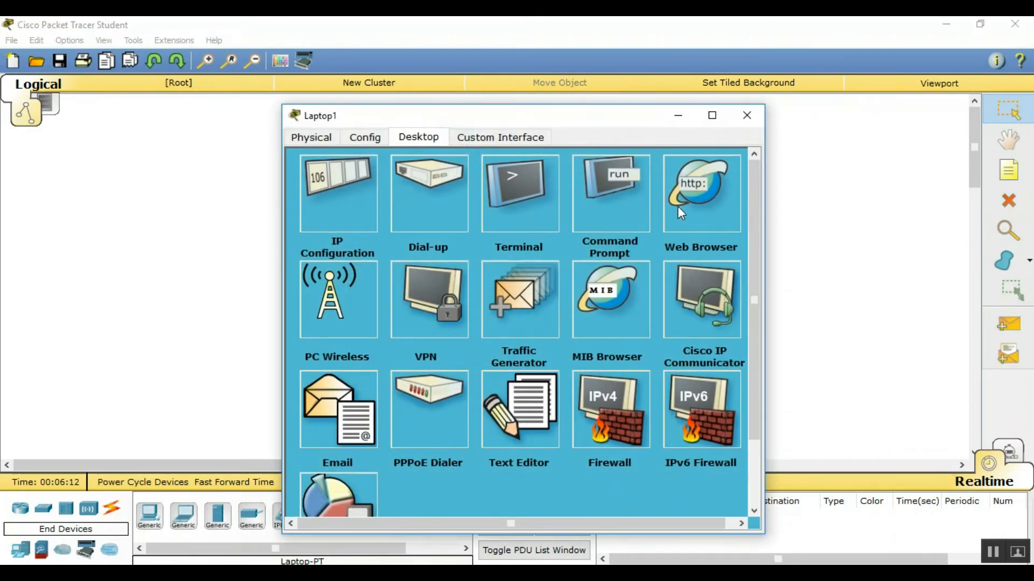
pyautogui.click(677, 205)
pyautogui.click(416, 201)
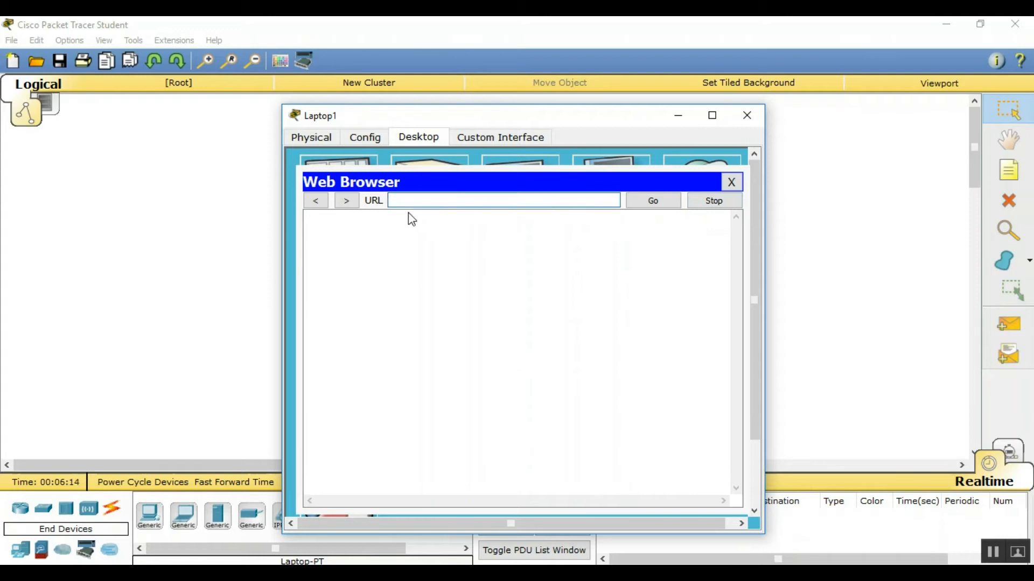
pyautogui.write('192.168.2.1')
pyautogui.press('Return')
pyautogui.press('BackSpace')
pyautogui.press('BackSpace')
pyautogui.press('BackSpace')
pyautogui.click(731, 182)
# Load 192.168.0.1 in the browser and log in with the admin credentials
pyautogui.click(699, 179)
pyautogui.click(472, 195)
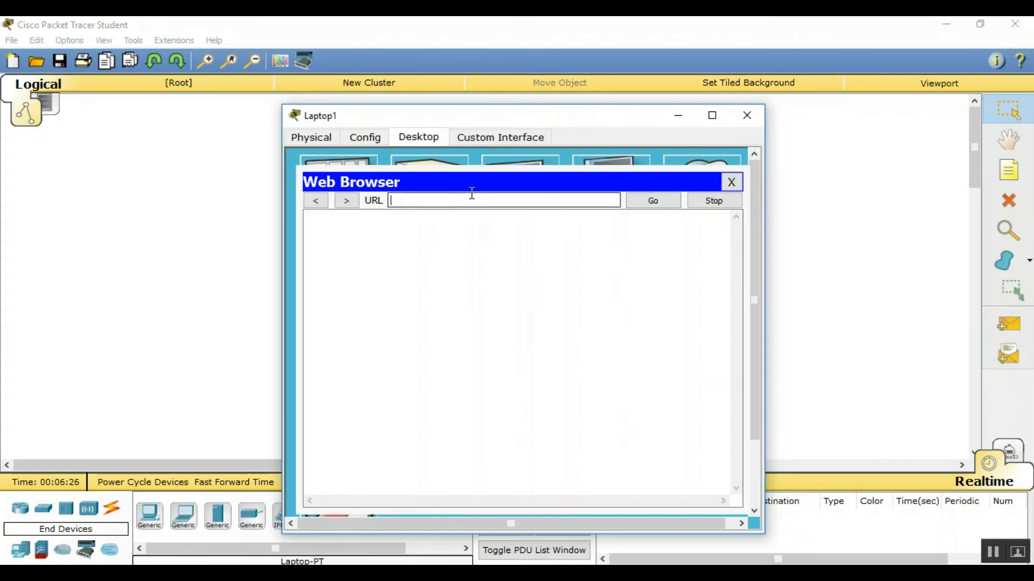
pyautogui.write('192.')
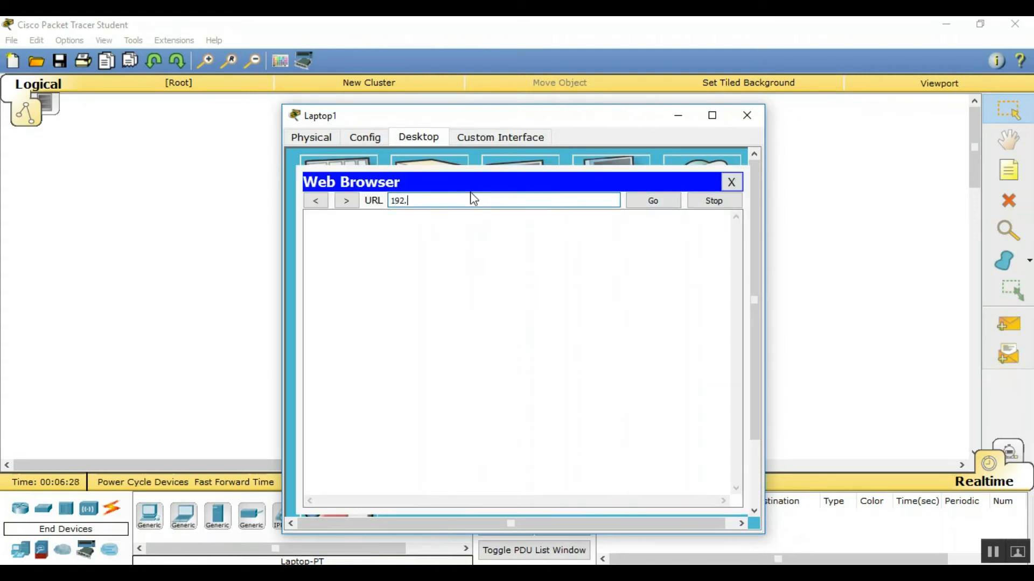
pyautogui.write('168.0.1')
pyautogui.press('Return')
pyautogui.write('admin')
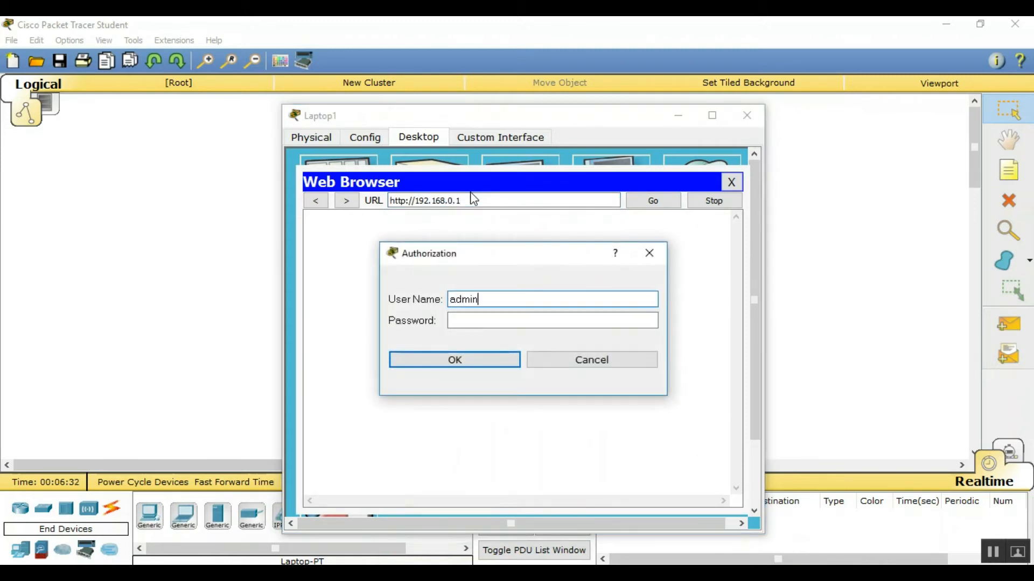
pyautogui.press('Tab')
pyautogui.write('adm')
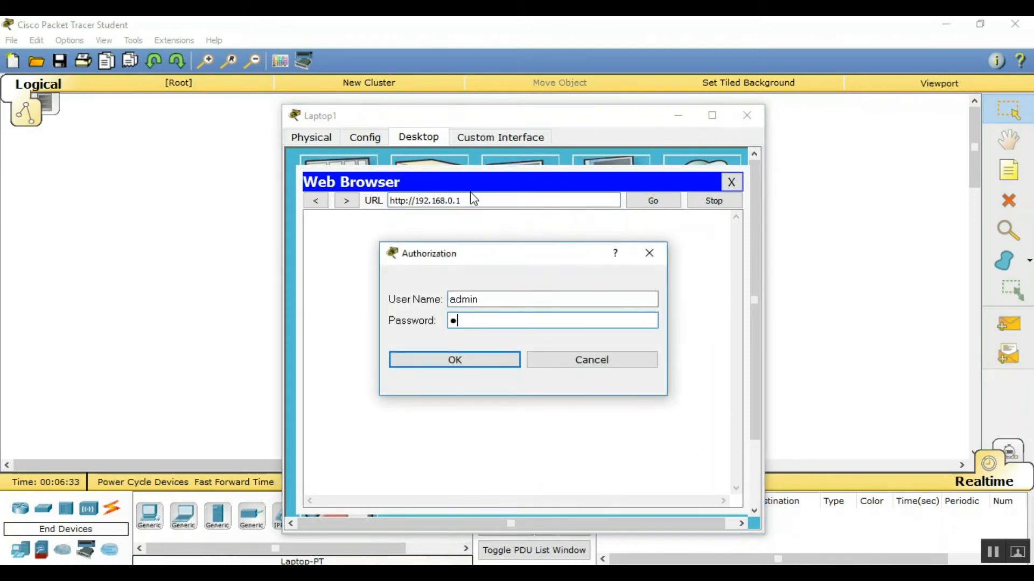
pyautogui.write('in')
pyautogui.press('Return')
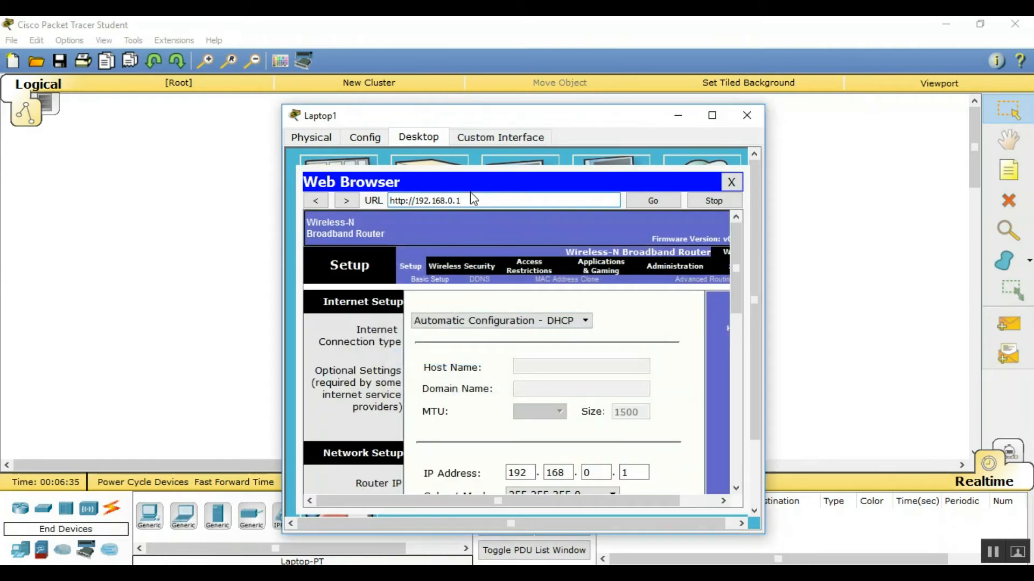
# Set the internet connection type to Static IP with address 192.168.1.2
pyautogui.click(537, 322)
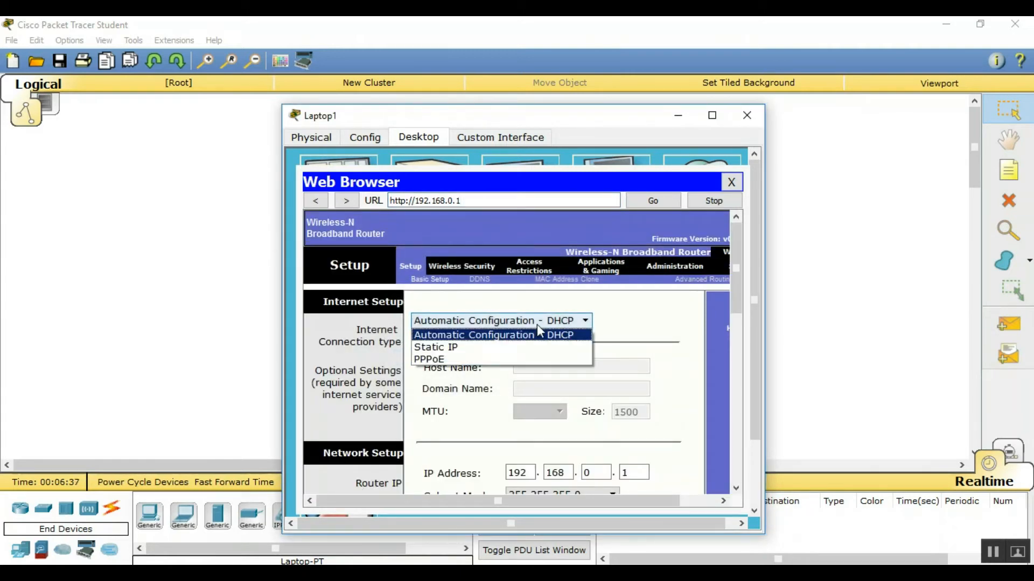
pyautogui.click(504, 348)
pyautogui.scroll(-1, 503, 341)
pyautogui.click(532, 305)
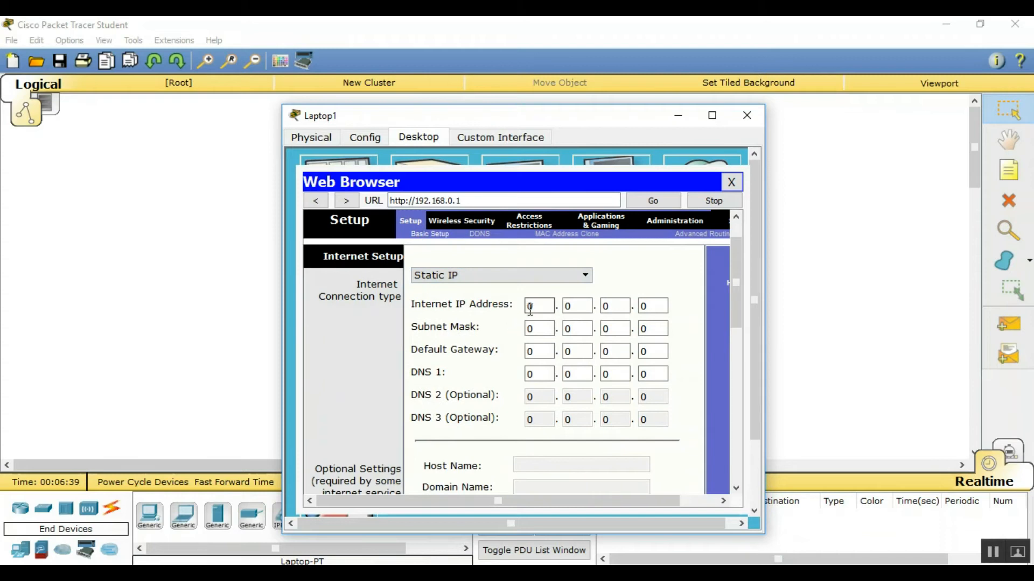
pyautogui.press('Delete')
pyautogui.write('192')
pyautogui.press('Tab')
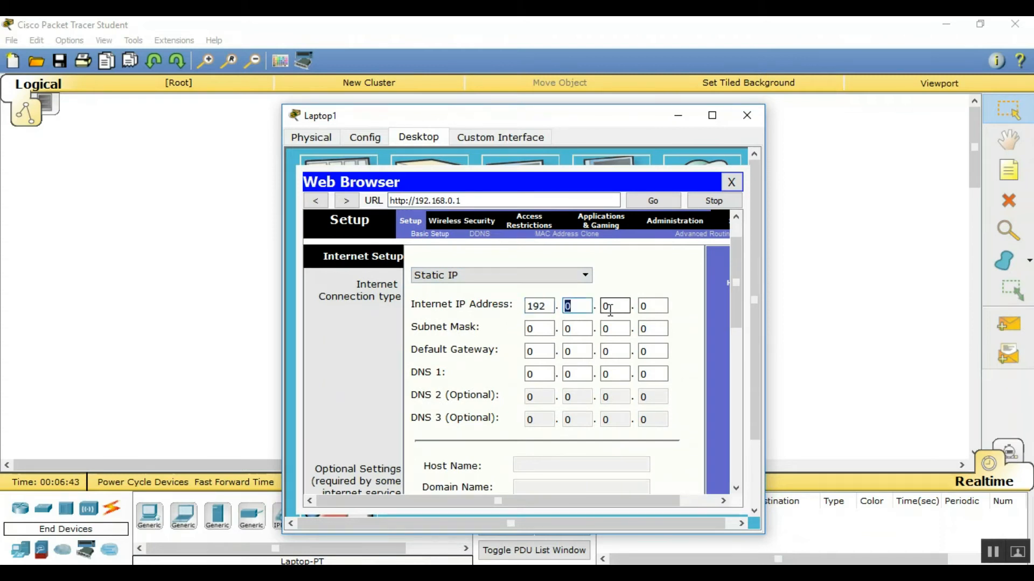
pyautogui.write('168')
pyautogui.press('Tab')
pyautogui.write('1')
pyautogui.press('Tab')
pyautogui.write('2')
# Enter the static subnet mask 255.255.255.0
pyautogui.press('Tab')
pyautogui.write('255')
pyautogui.press('Tab')
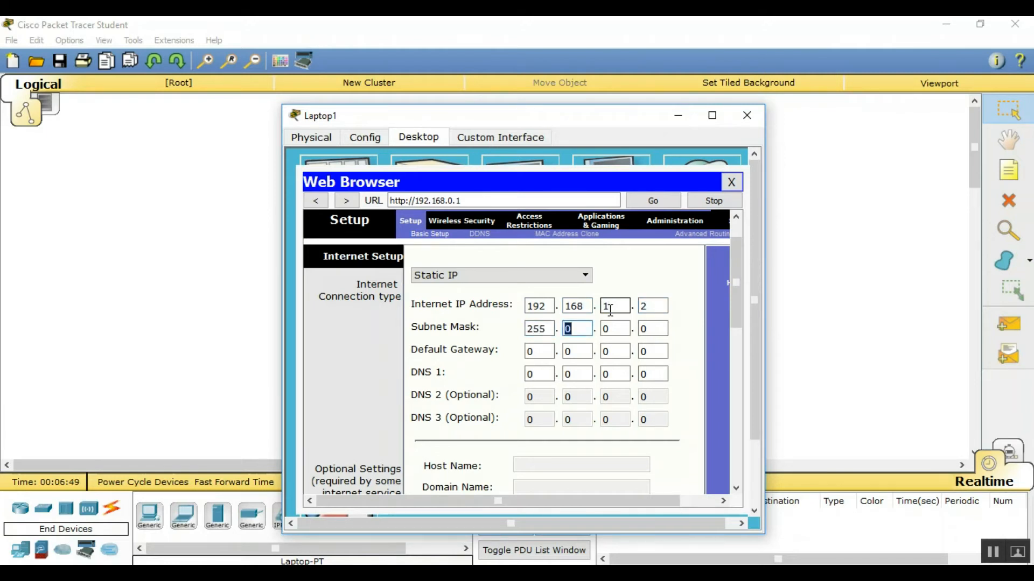
pyautogui.write('255')
pyautogui.press('Tab')
pyautogui.write('255')
pyautogui.press('Tab')
# Fill in default gateway and DNS 1 as 192.168.1.1
pyautogui.press('Tab')
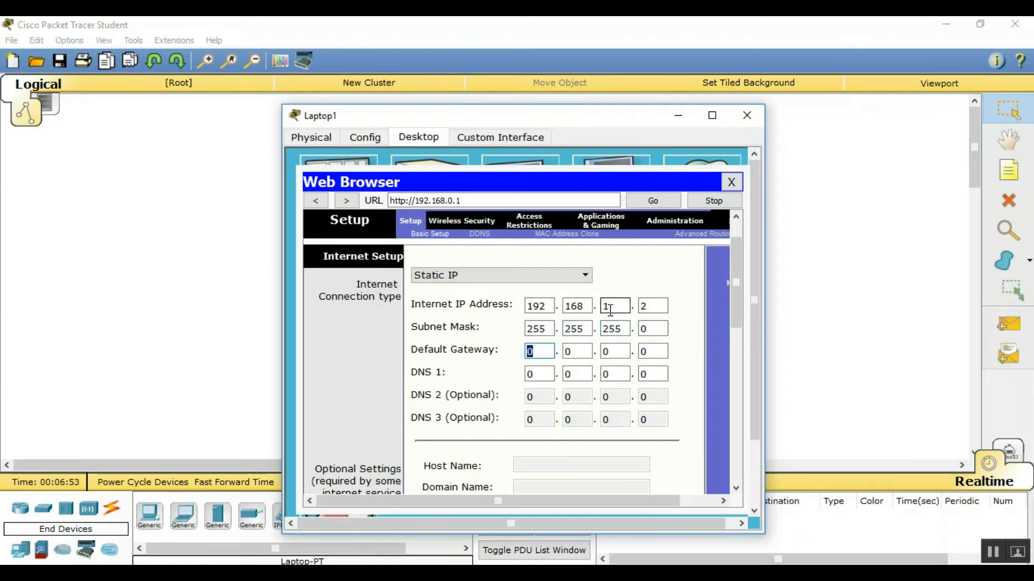
pyautogui.write('192')
pyautogui.press('Tab')
pyautogui.write('168')
pyautogui.press('Tab')
pyautogui.write('1')
pyautogui.press('Tab')
pyautogui.write('1')
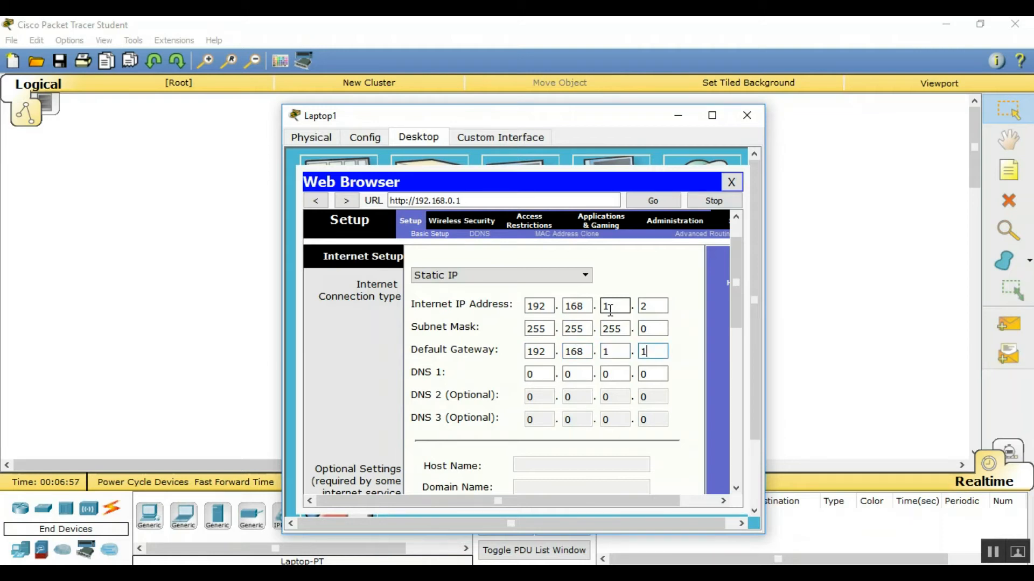
pyautogui.press('Tab')
pyautogui.write('192')
pyautogui.press('Tab')
pyautogui.write('168')
pyautogui.press('Tab')
pyautogui.write('1')
pyautogui.press('Tab')
pyautogui.write('1')
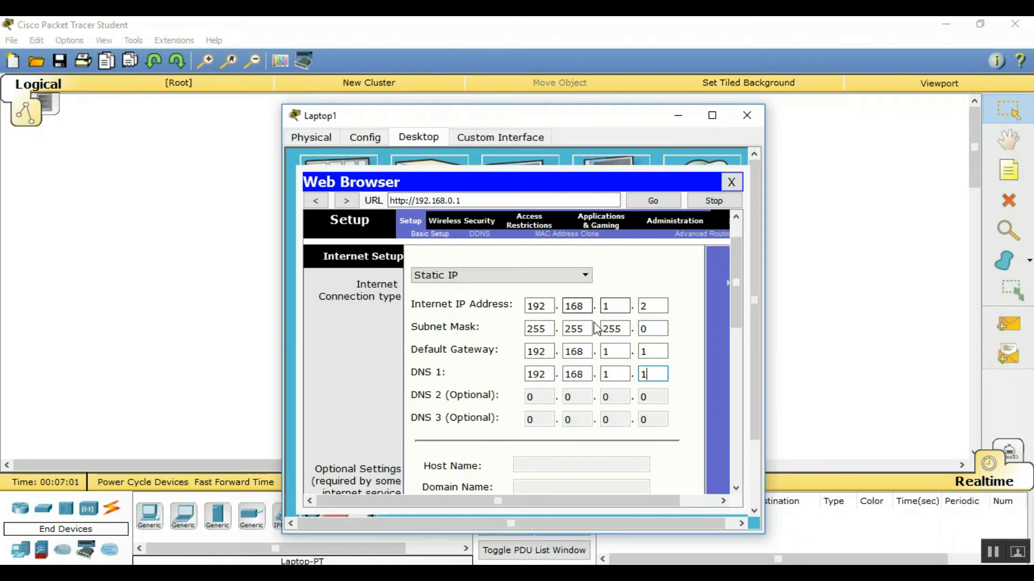
pyautogui.scroll(-3, 598, 328)
pyautogui.scroll(-2, 596, 329)
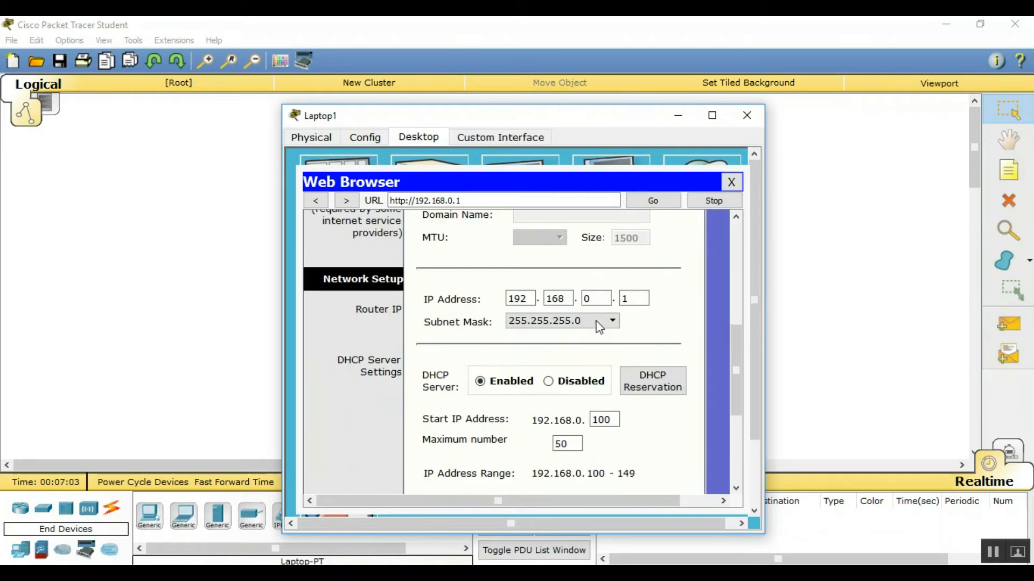
# Change the router's LAN IP third octet to 2 (192.168.2.1) and save the settings
pyautogui.click(598, 298)
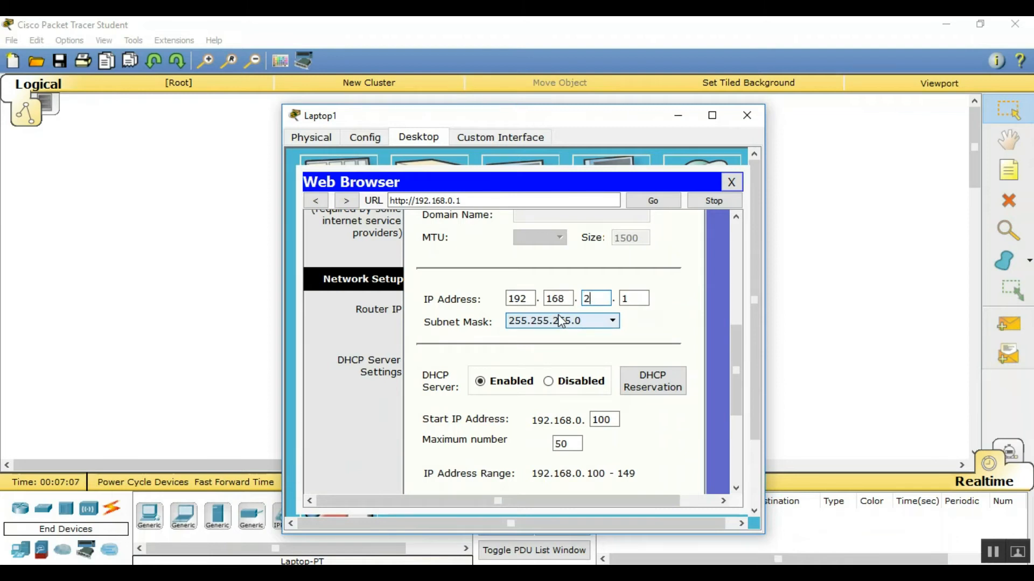
pyautogui.scroll(-4, 609, 330)
pyautogui.scroll(-1, 608, 332)
pyautogui.scroll(-5, 594, 342)
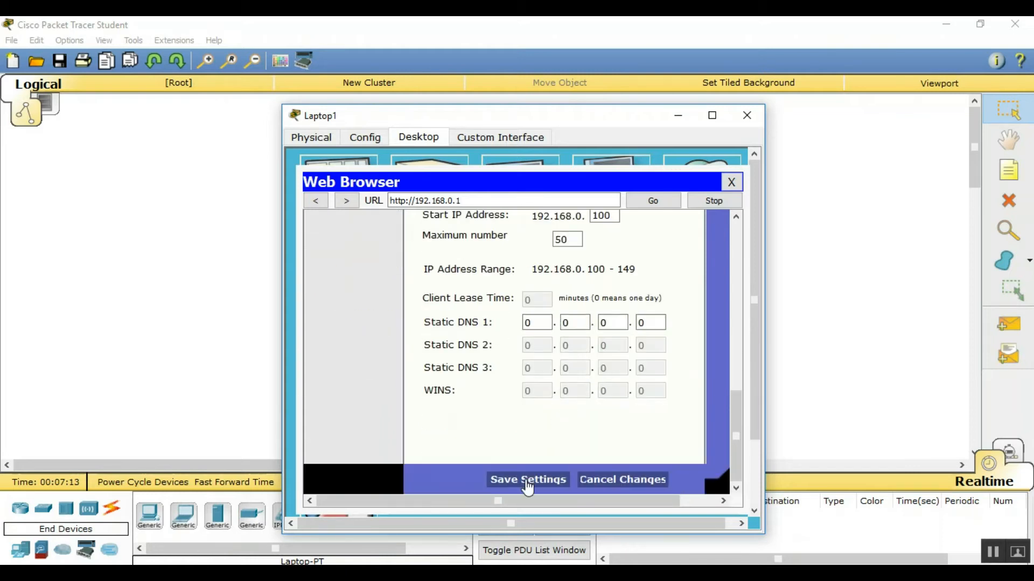
pyautogui.click(527, 478)
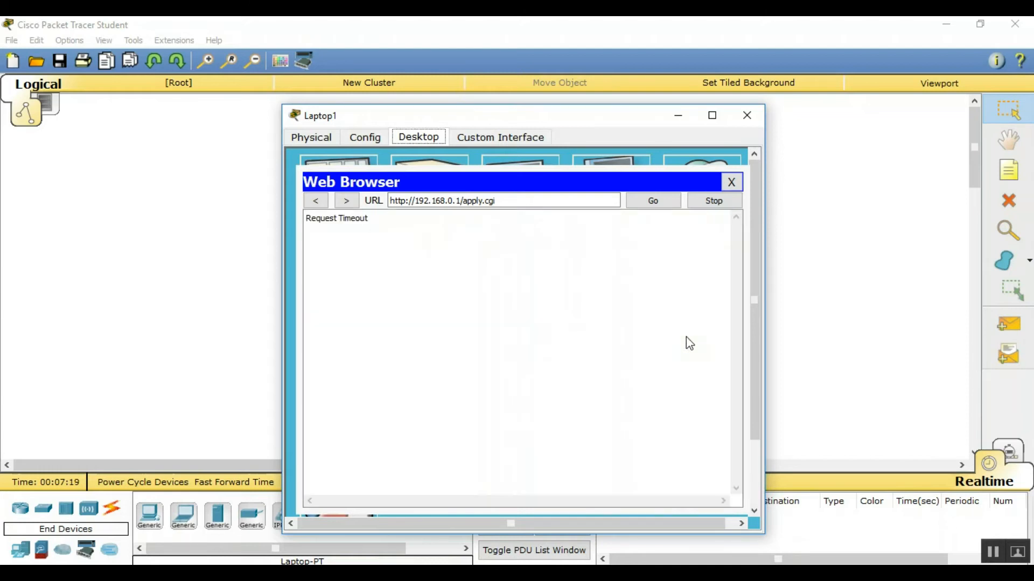
# Reload the router page at 192.168.2.1, then close the browser after a blank page
pyautogui.click(731, 182)
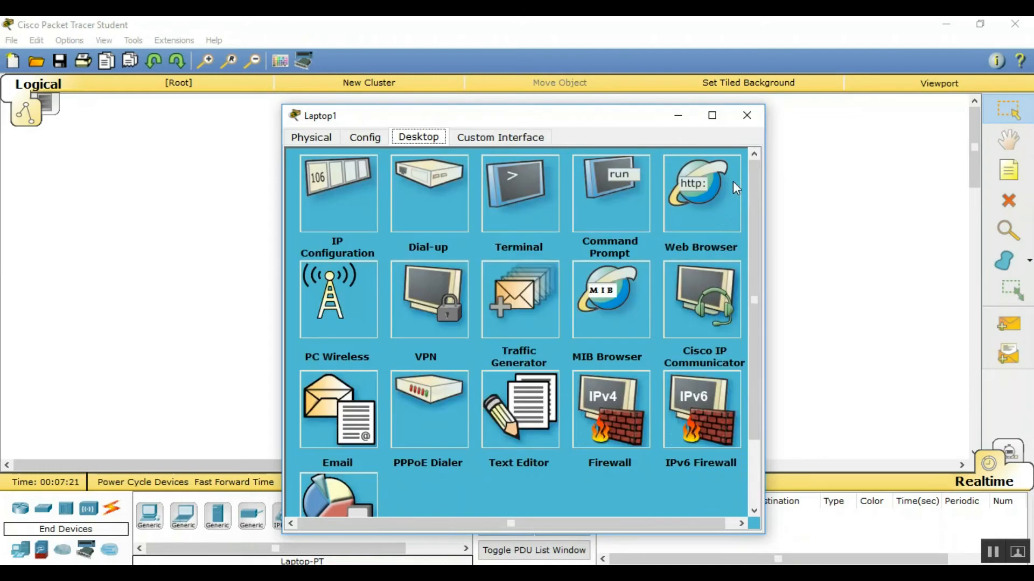
pyautogui.click(715, 162)
pyautogui.click(515, 199)
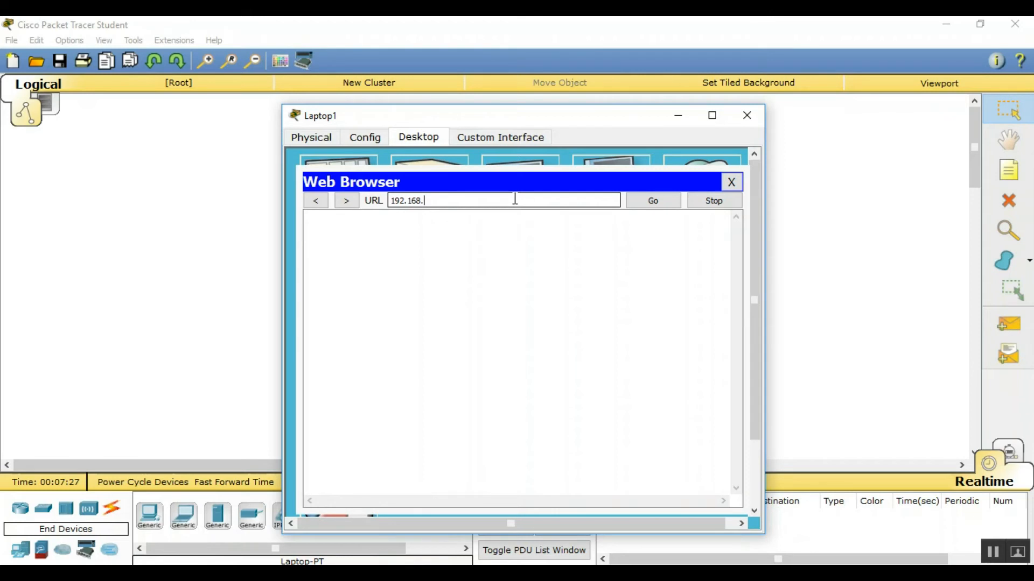
pyautogui.press('Return')
pyautogui.click(731, 183)
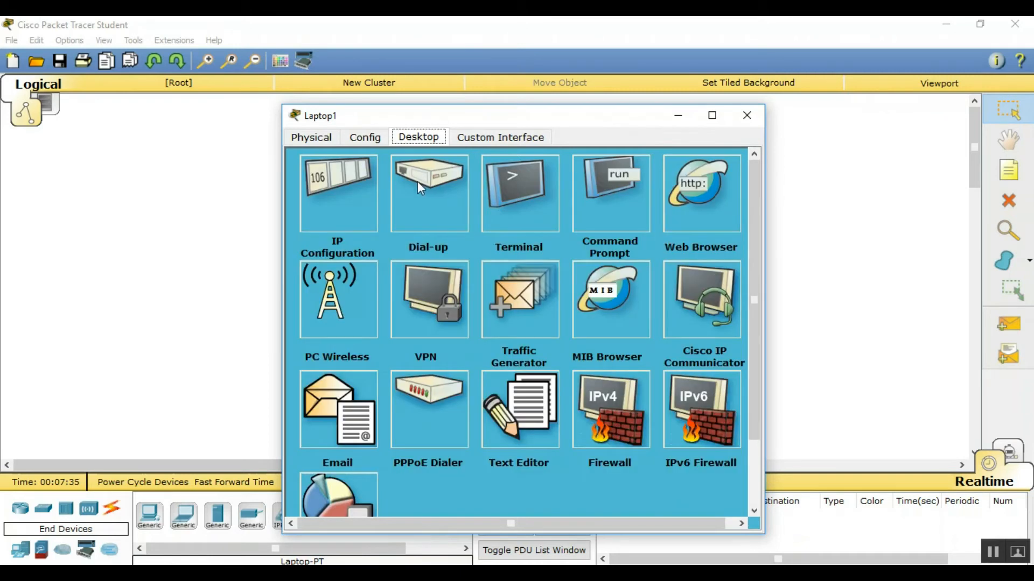
# Renew Laptop1's address by switching IP Configuration to Static and back to DHCP
pyautogui.click(345, 180)
pyautogui.click(425, 205)
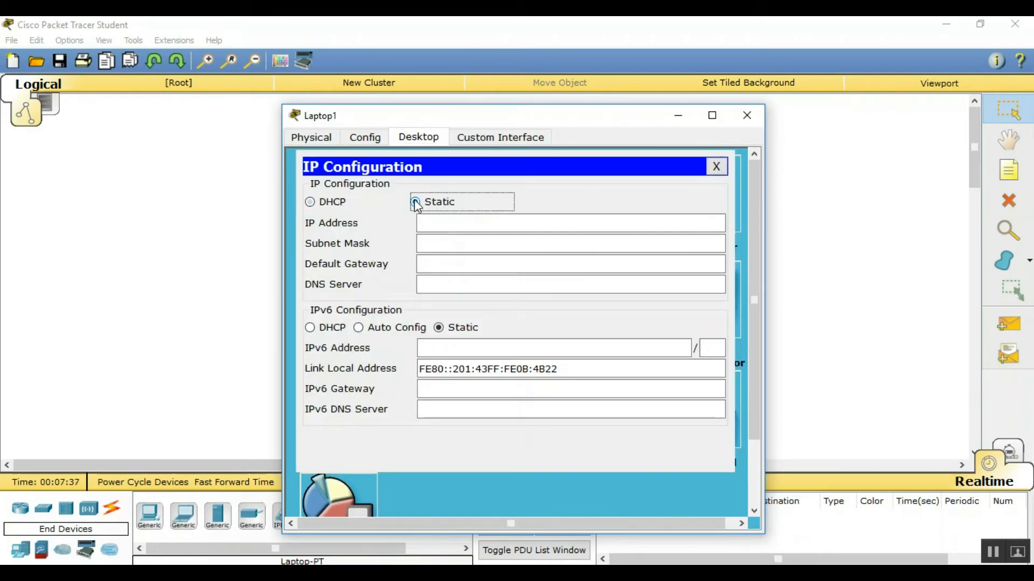
pyautogui.click(339, 205)
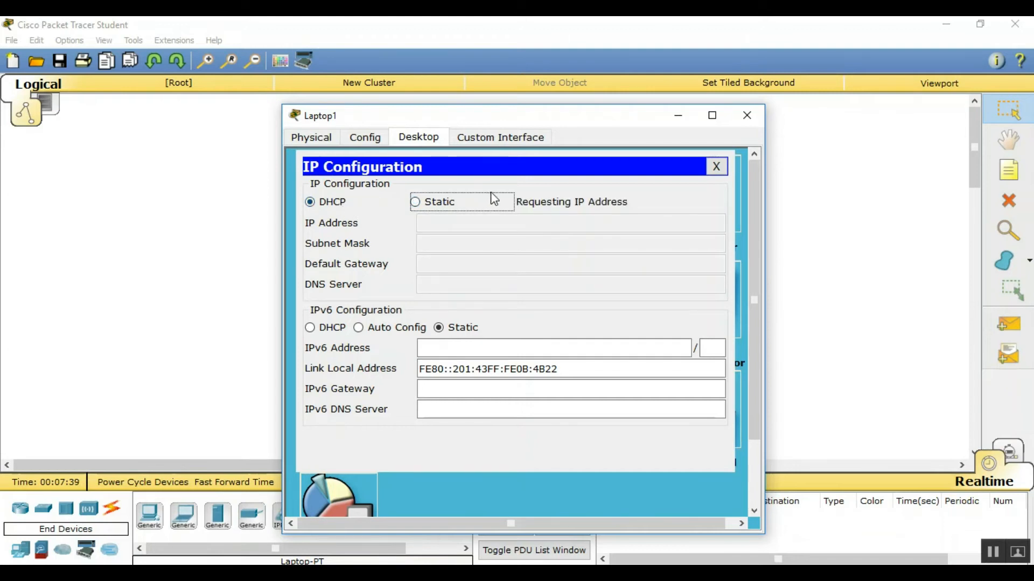
pyautogui.click(716, 167)
pyautogui.click(746, 115)
# Renew PC2's DHCP lease so it receives 192.168.2.101
pyautogui.click(461, 427)
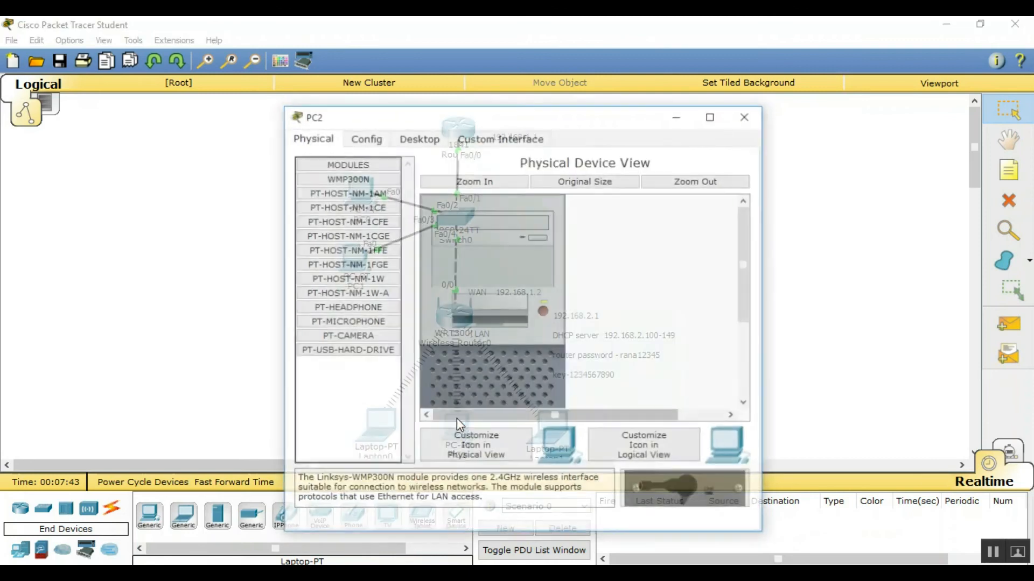
pyautogui.click(412, 141)
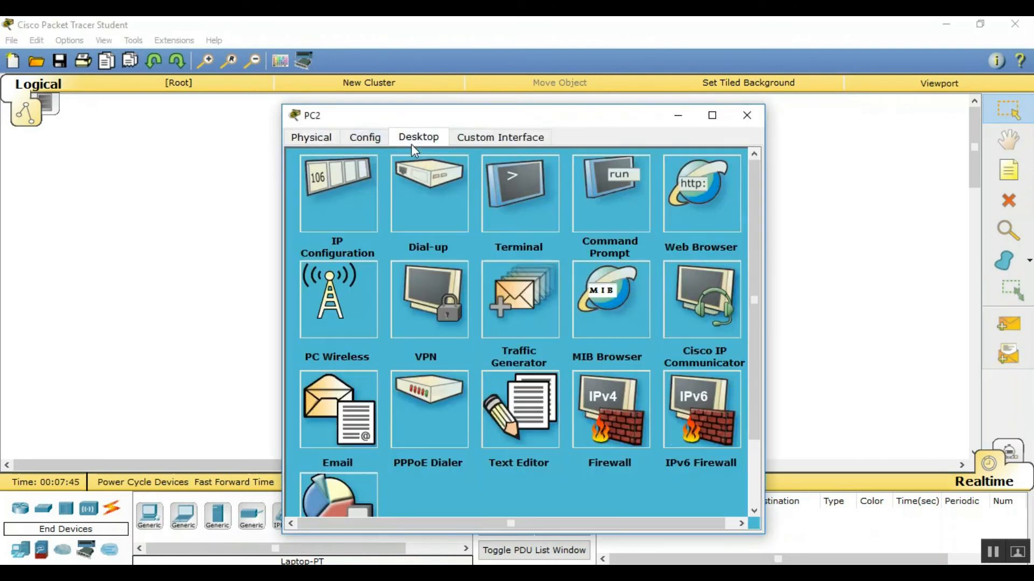
pyautogui.click(363, 178)
pyautogui.click(414, 203)
pyautogui.click(334, 203)
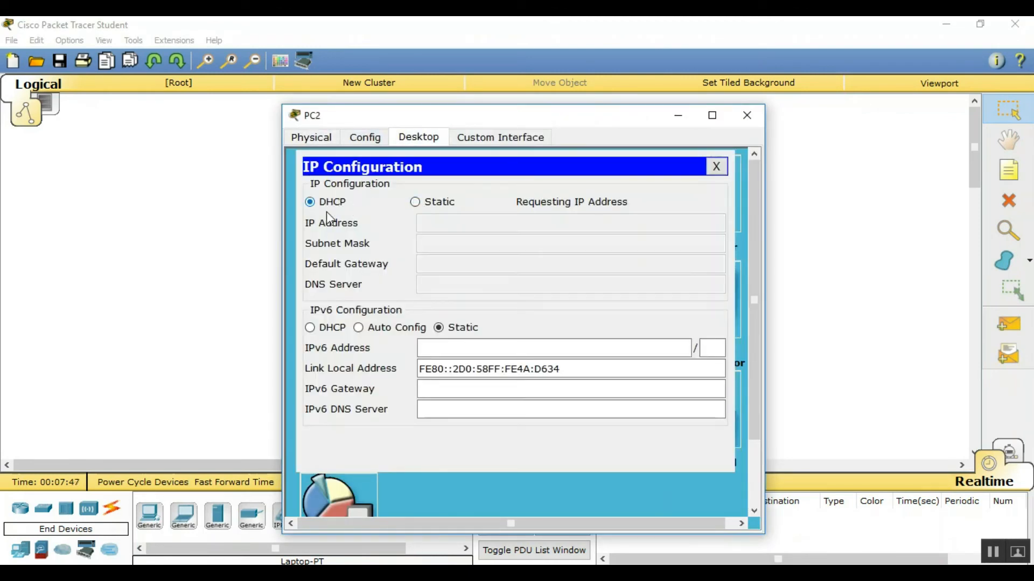
pyautogui.click(718, 166)
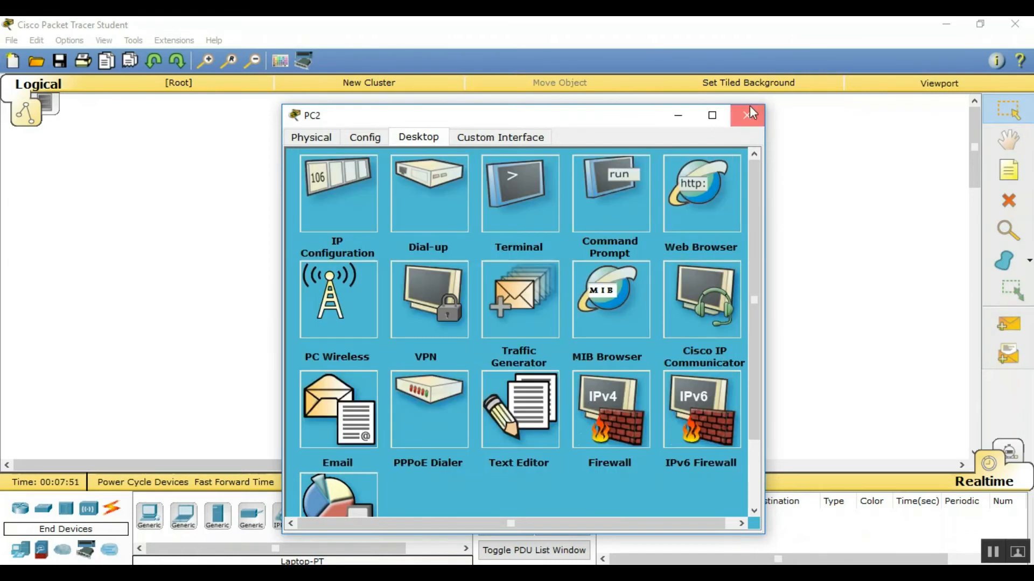
pyautogui.click(747, 115)
# Renew Laptop0's DHCP lease so it receives 192.168.2.102
pyautogui.click(388, 420)
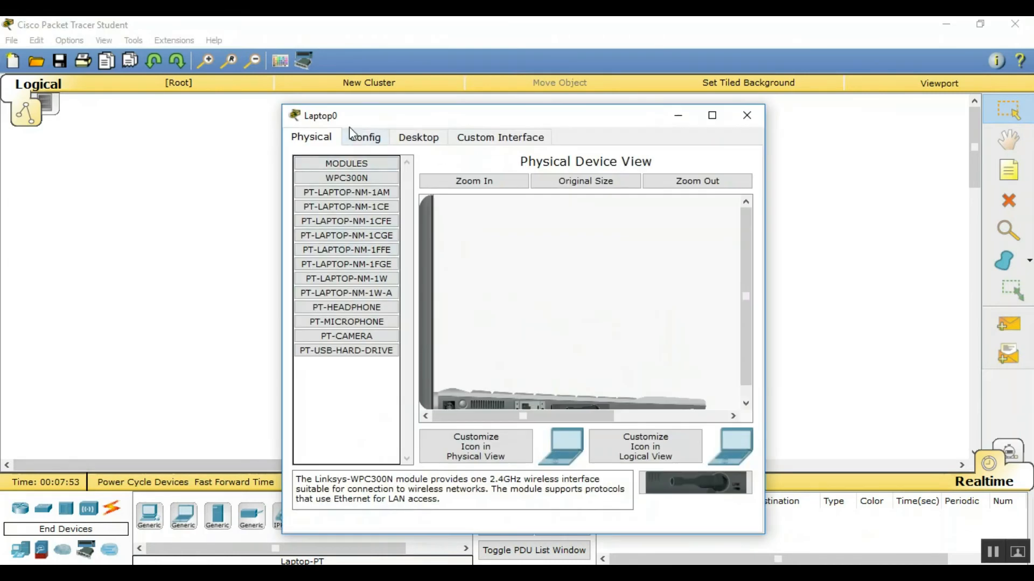
pyautogui.click(418, 138)
pyautogui.click(334, 205)
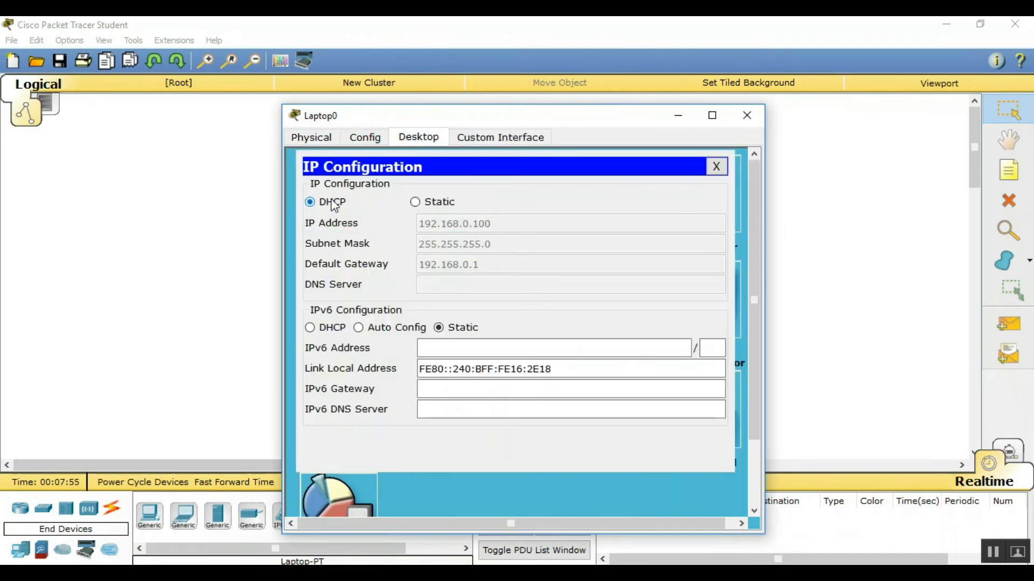
pyautogui.click(414, 204)
pyautogui.click(310, 202)
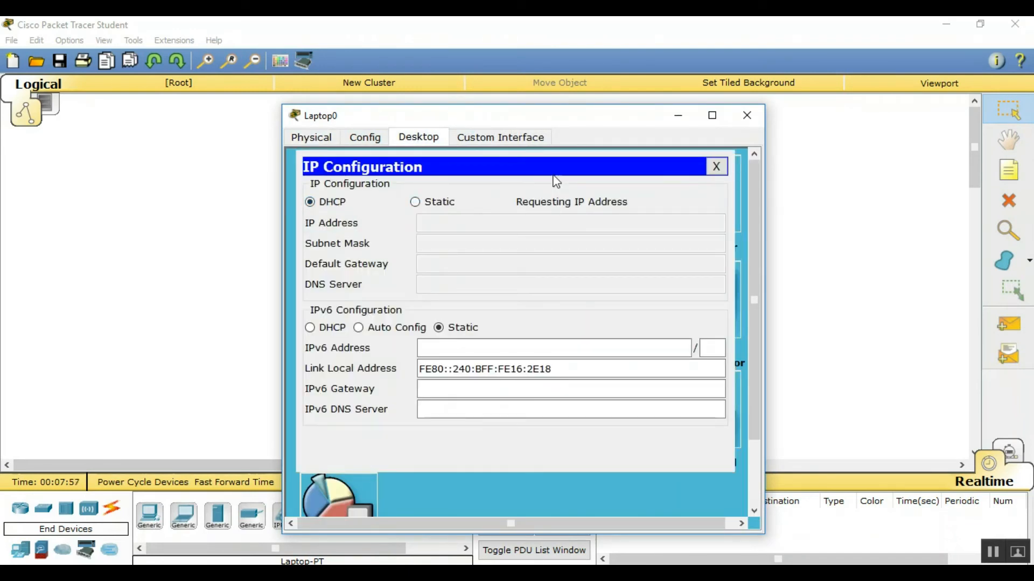
pyautogui.click(747, 115)
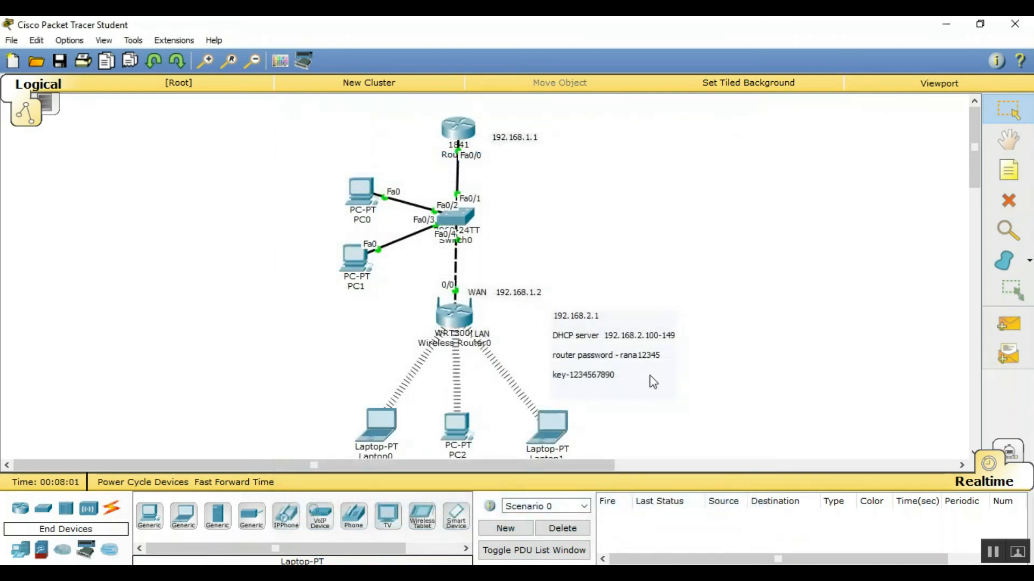
# From Laptop1's browser, load the router at 192.168.2.1 and log in as admin
pyautogui.click(553, 435)
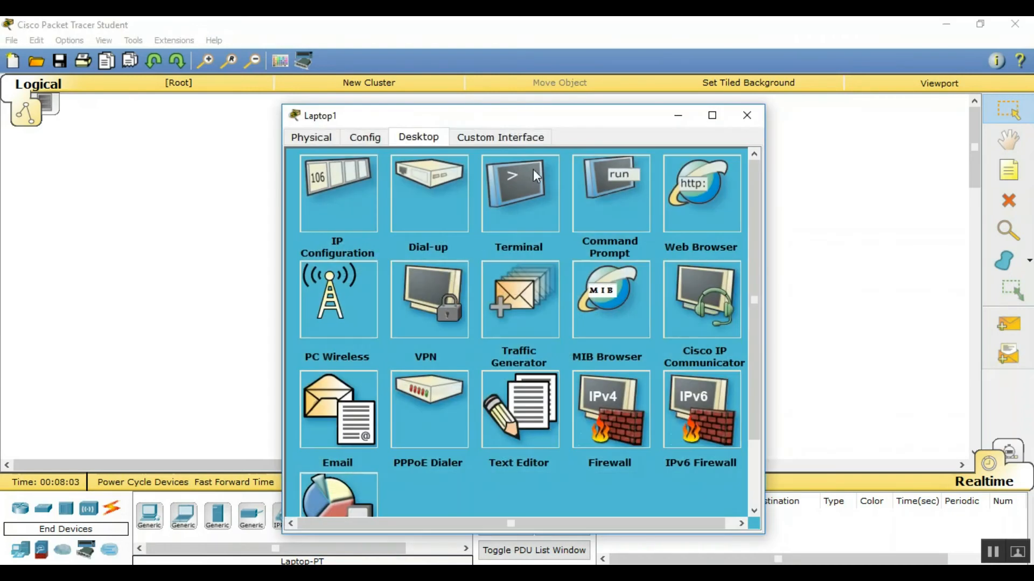
pyautogui.click(722, 206)
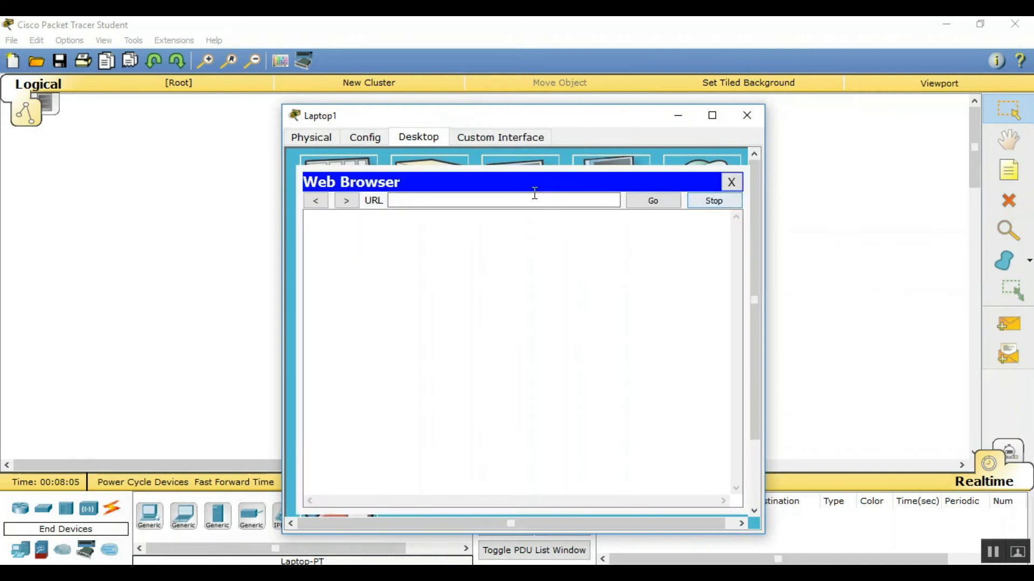
pyautogui.click(724, 185)
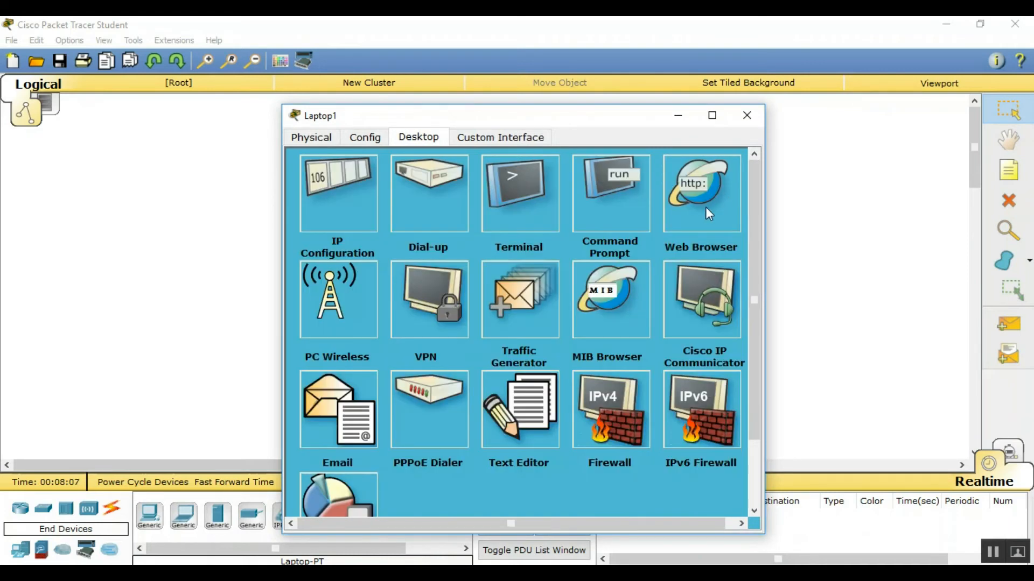
pyautogui.click(706, 203)
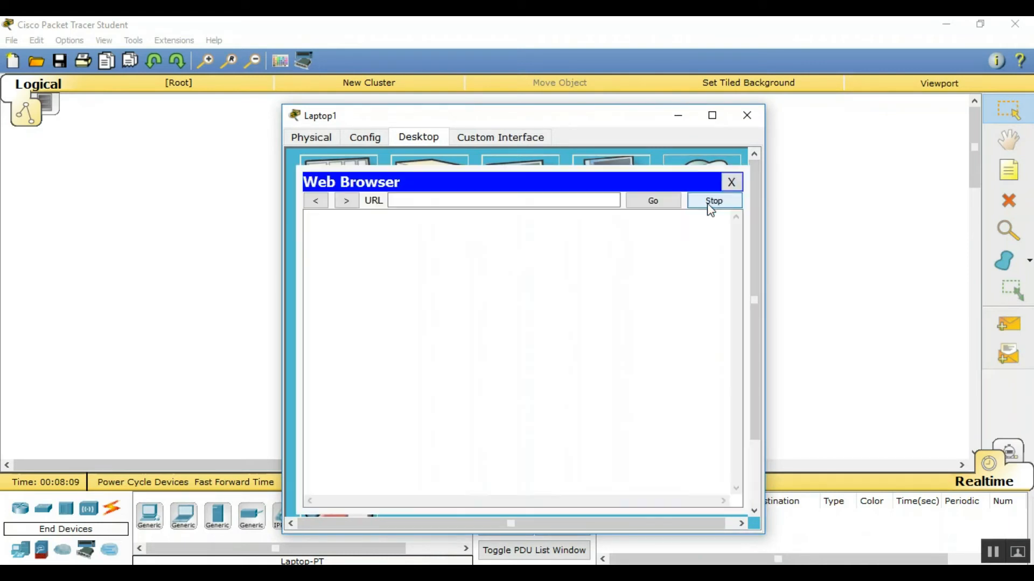
pyautogui.click(471, 197)
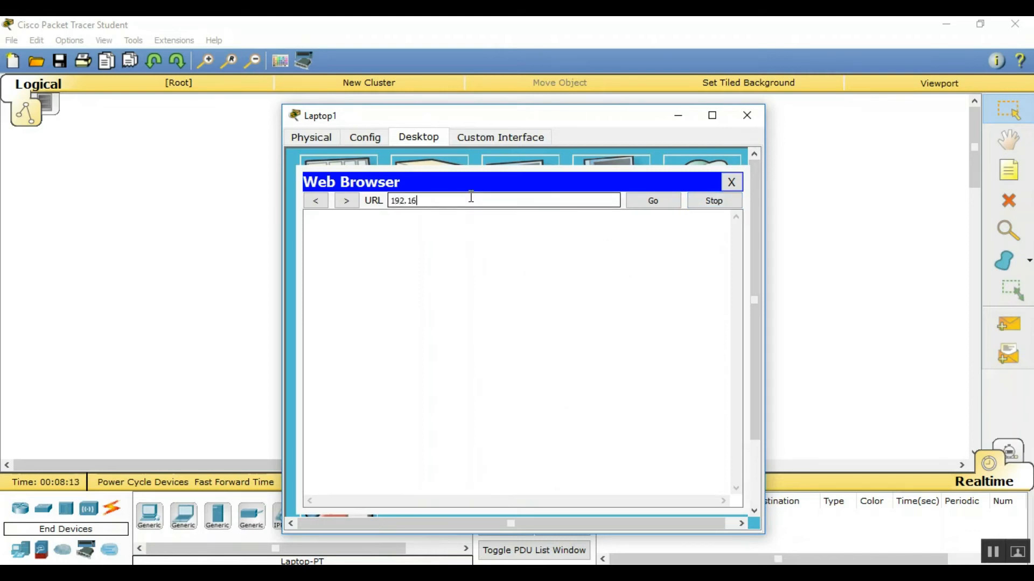
pyautogui.press('Return')
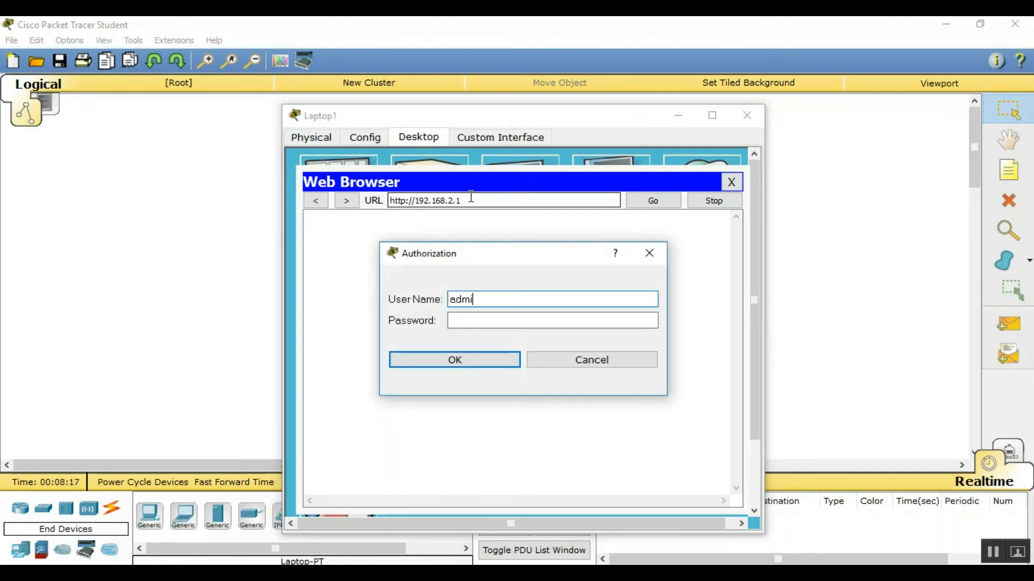
pyautogui.press('Tab')
pyautogui.write('admin')
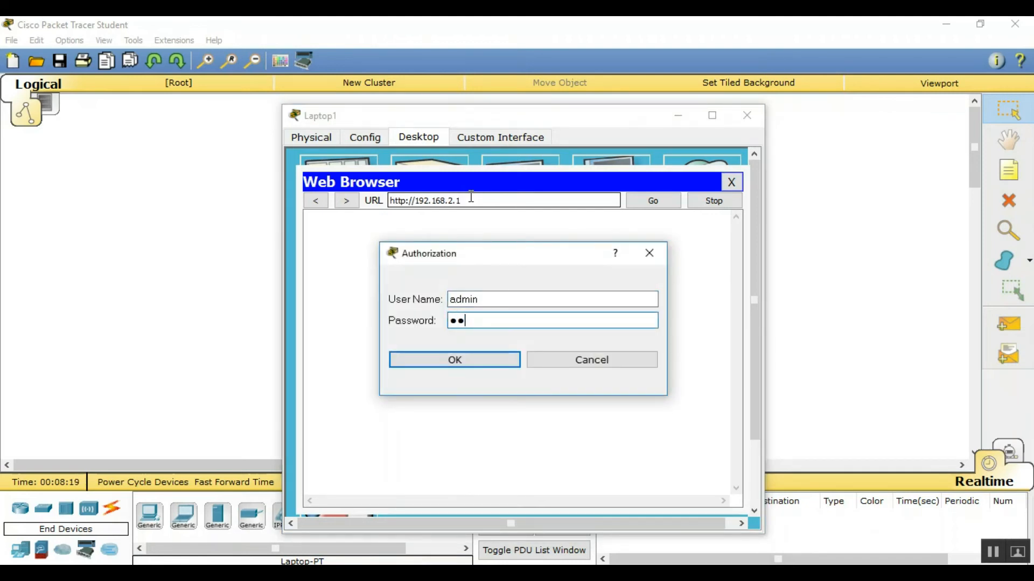
pyautogui.press('Return')
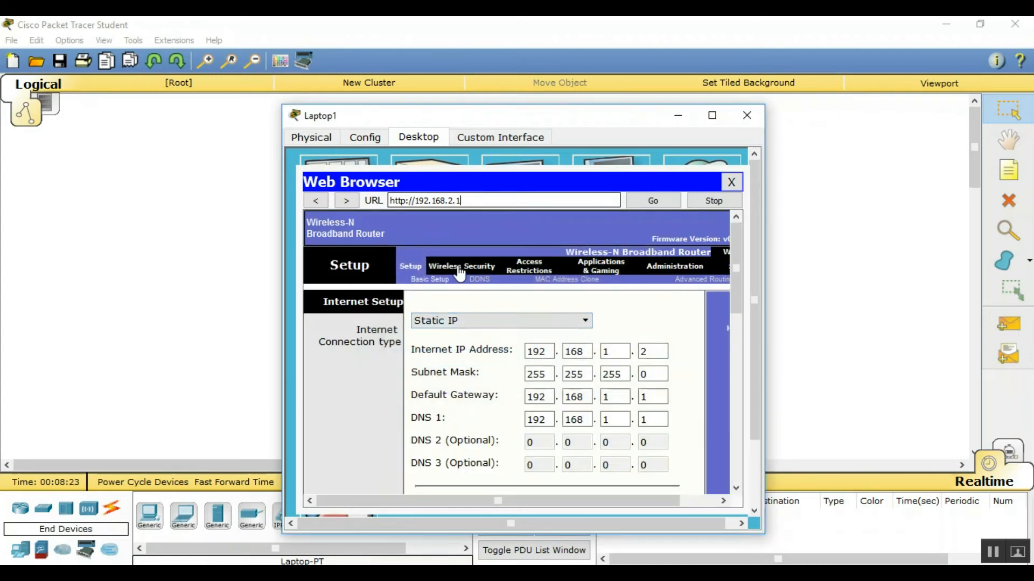
# Replace the Default SSID with the custom name 'su' on the Wireless tab
pyautogui.click(448, 266)
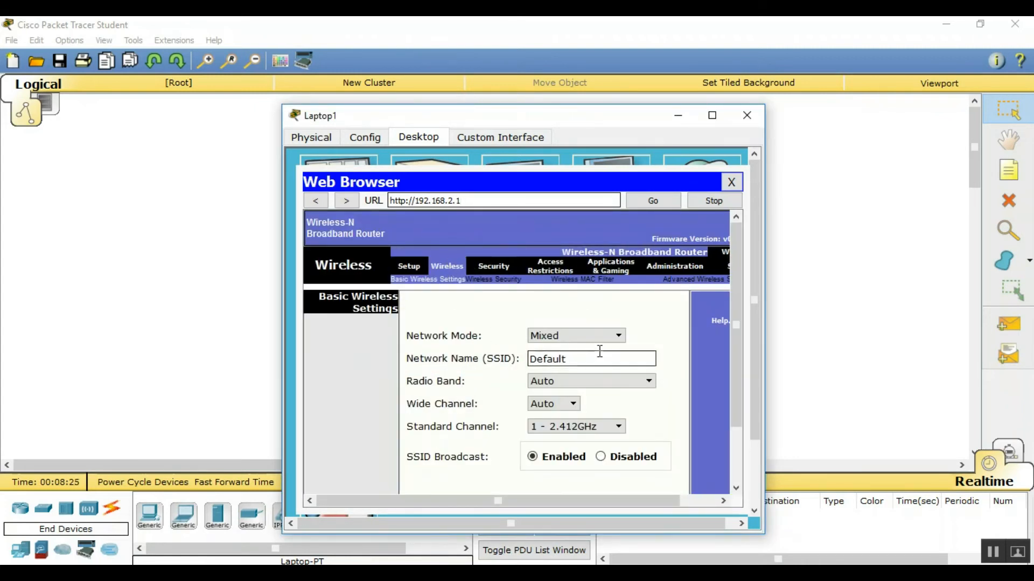
pyautogui.moveTo(590, 358); pyautogui.dragTo(524, 360)
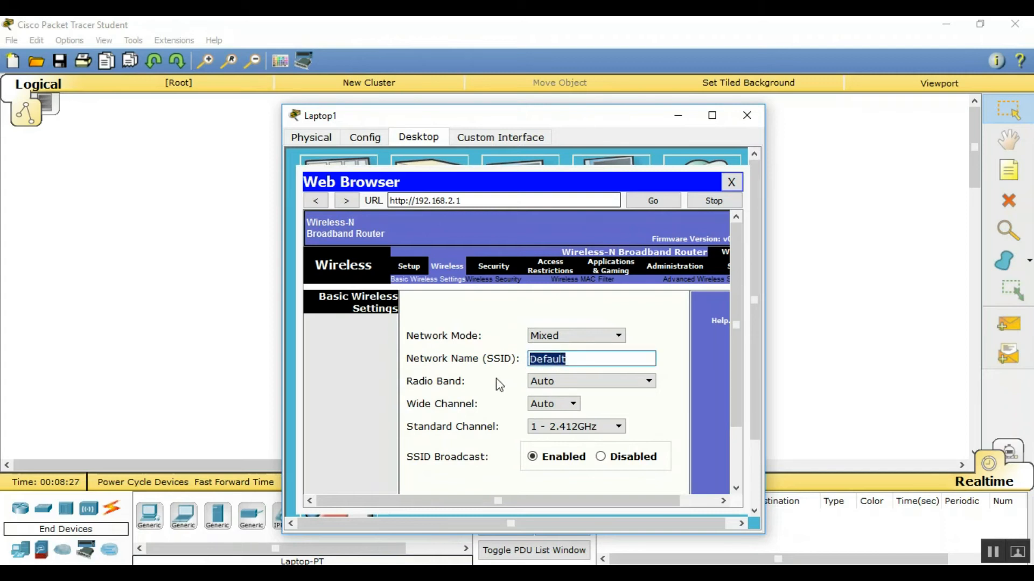
pyautogui.write('suraj')
pyautogui.scroll(-3, 501, 388)
pyautogui.scroll(2, 515, 398)
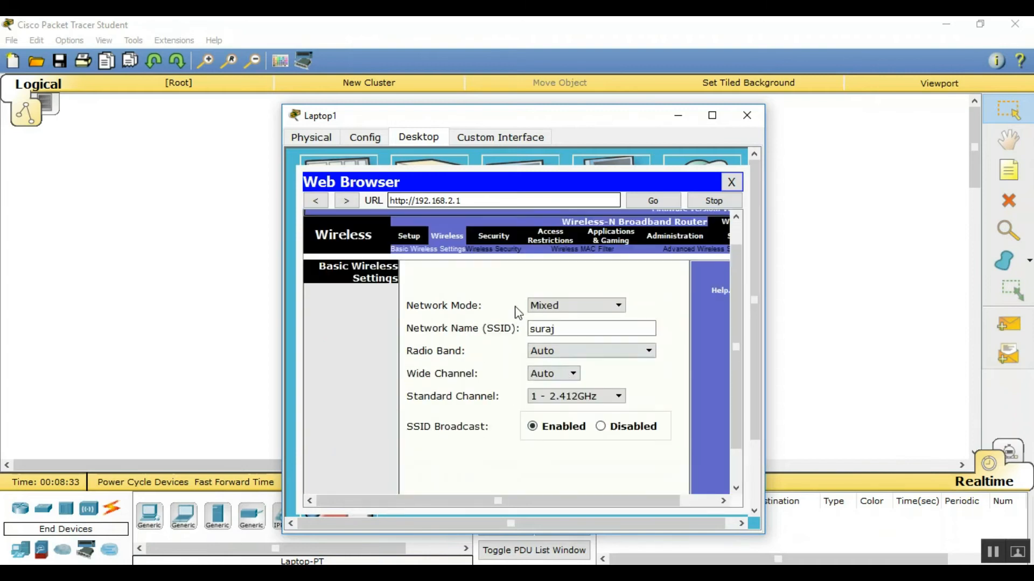
# Set wireless security to WEP with a numeric Key1 and save the settings
pyautogui.click(503, 250)
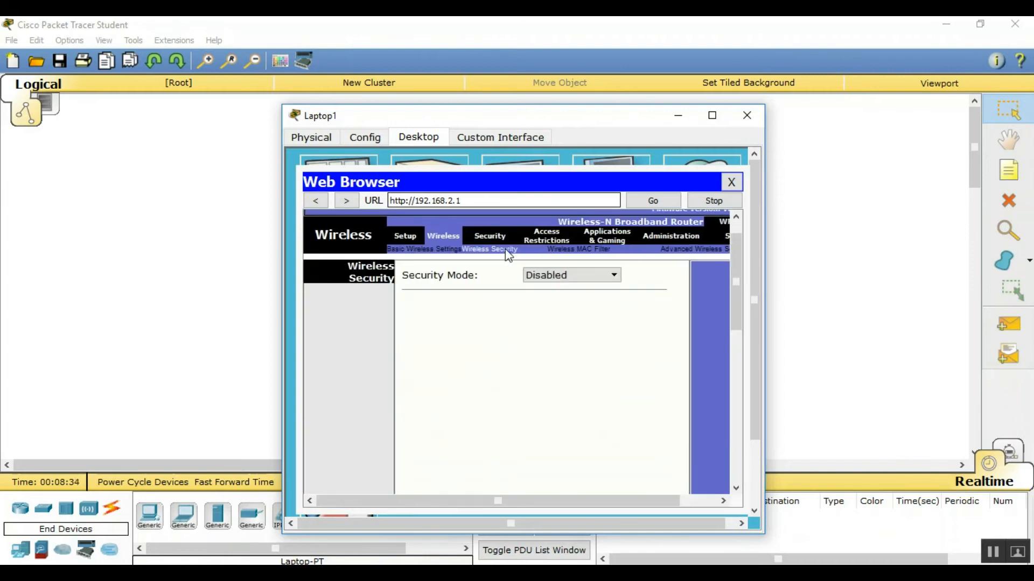
pyautogui.click(546, 285)
pyautogui.click(560, 300)
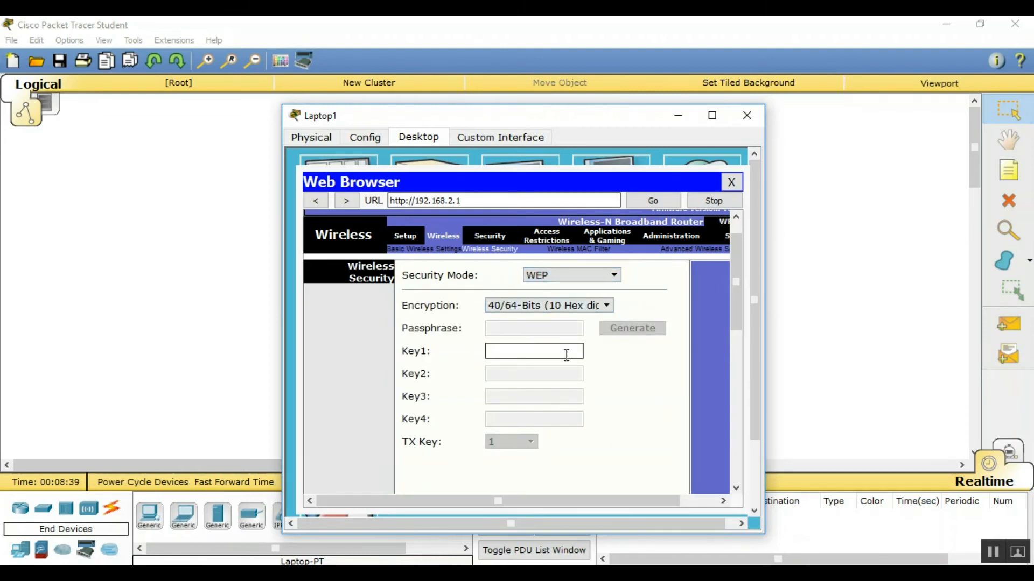
pyautogui.click(512, 351)
pyautogui.write('1234567890')
pyautogui.scroll(-10, 602, 441)
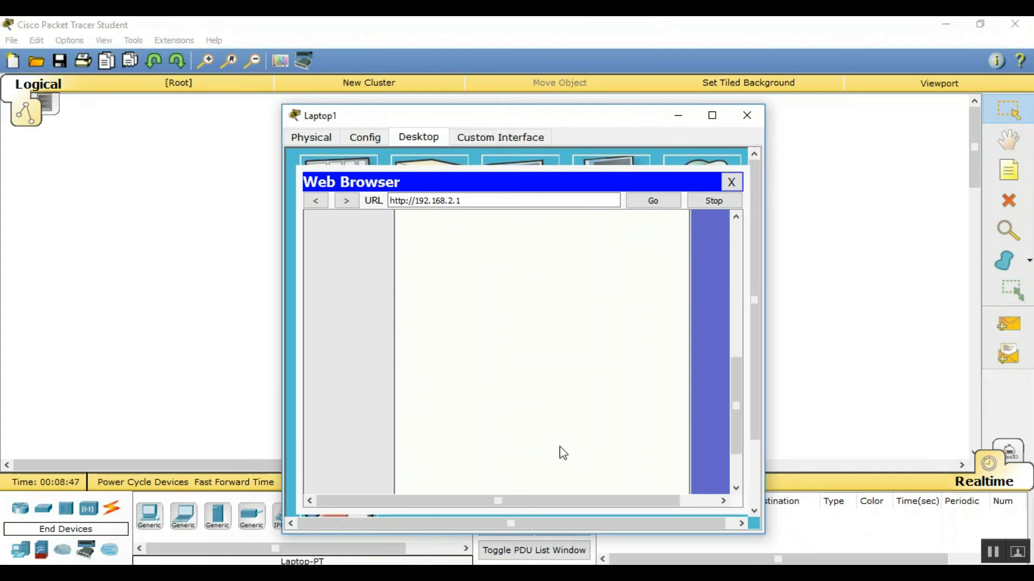
pyautogui.scroll(-2, 539, 429)
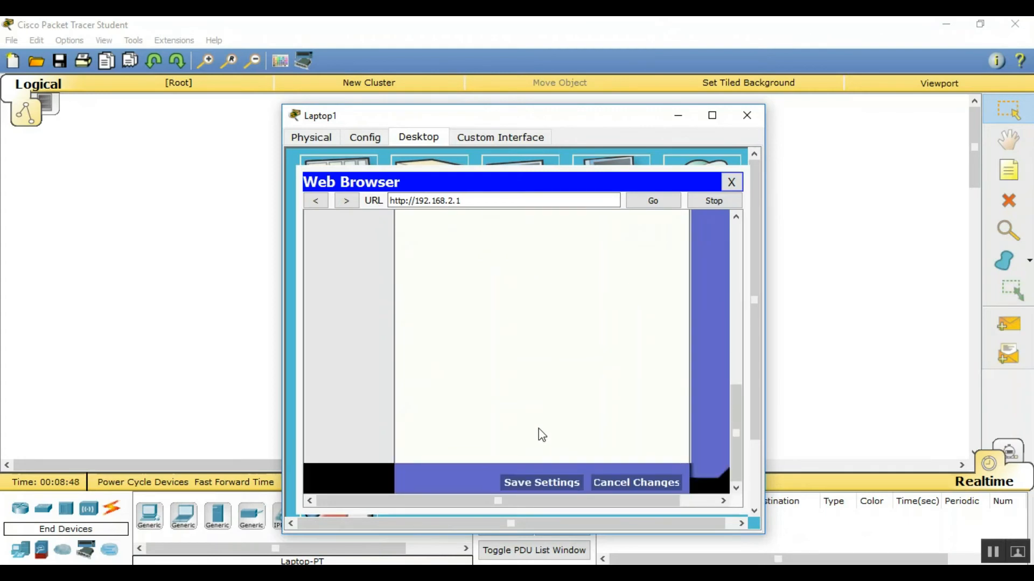
pyautogui.click(543, 484)
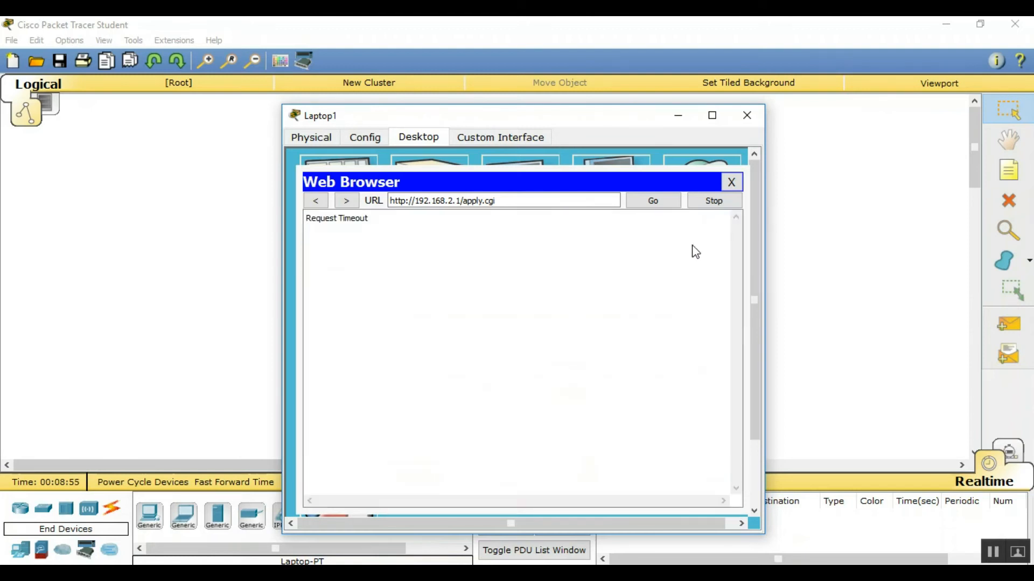
# Close the browser and scan for wireless networks in Laptop1's PC Wireless utility
pyautogui.click(731, 182)
pyautogui.click(746, 115)
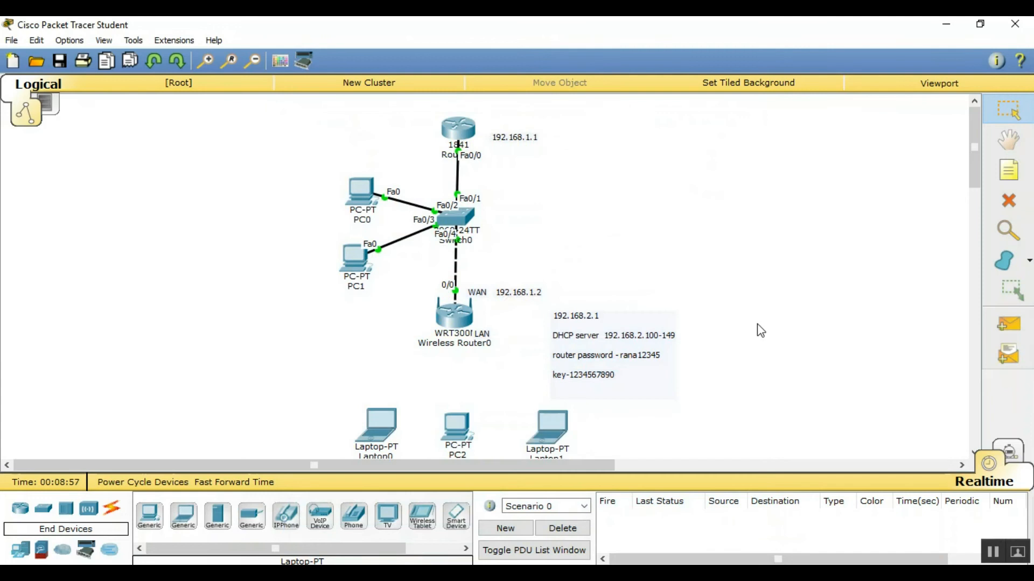
pyautogui.click(562, 426)
pyautogui.click(338, 299)
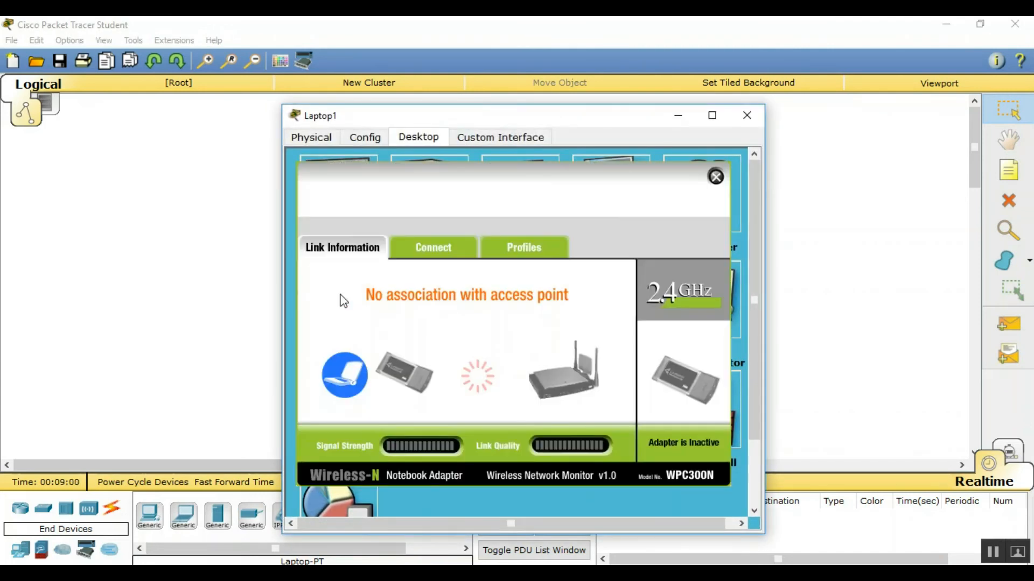
pyautogui.click(460, 251)
pyautogui.click(538, 413)
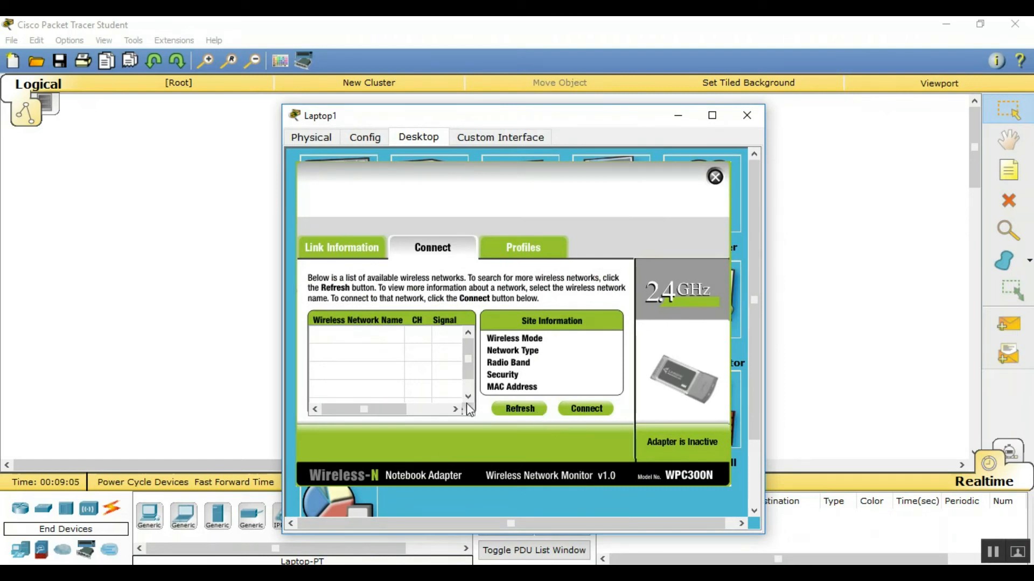
# Join Laptop1 to the router's network using WEP Key 1, then close its windows
pyautogui.click(415, 334)
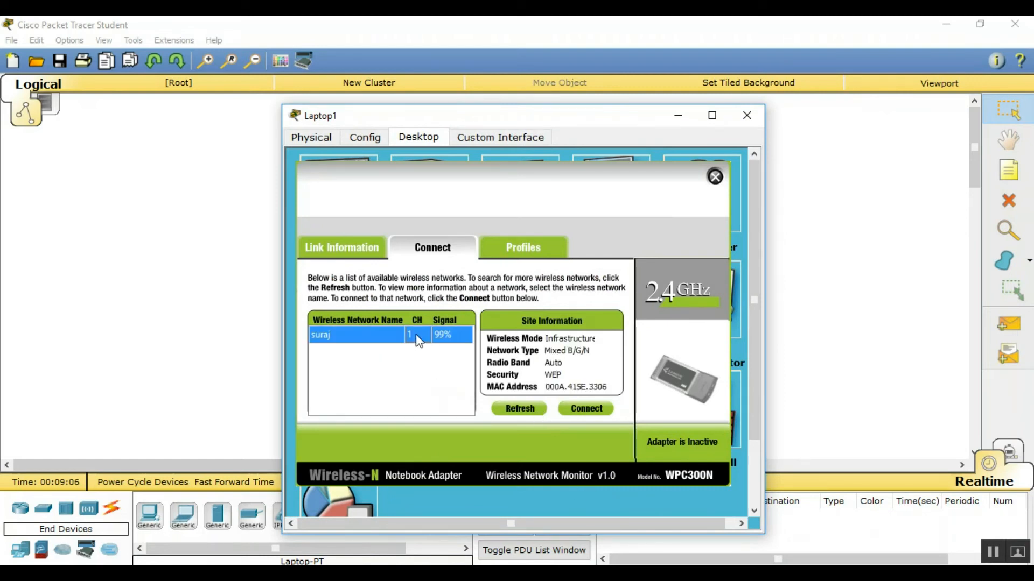
pyautogui.click(582, 415)
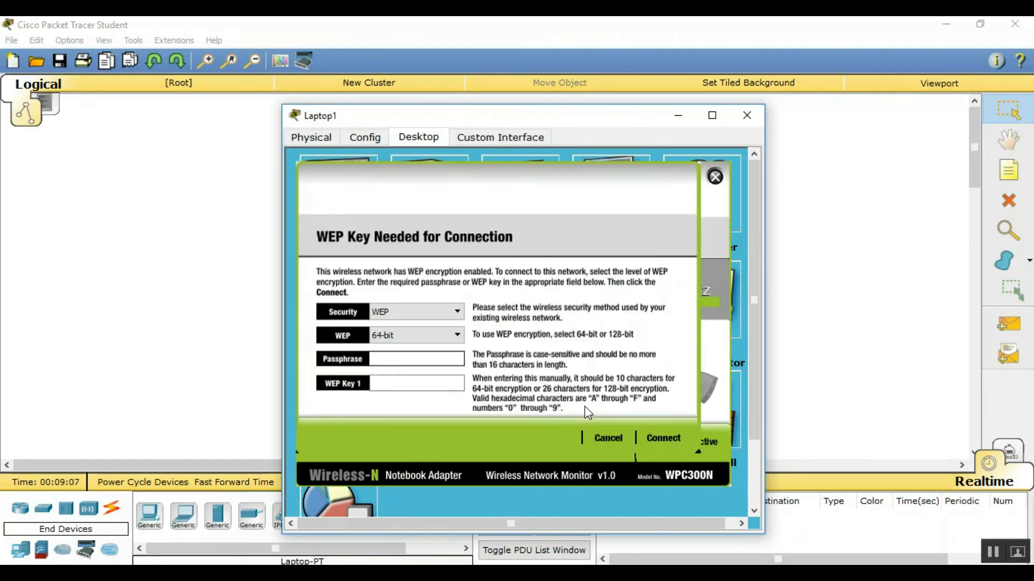
pyautogui.click(421, 382)
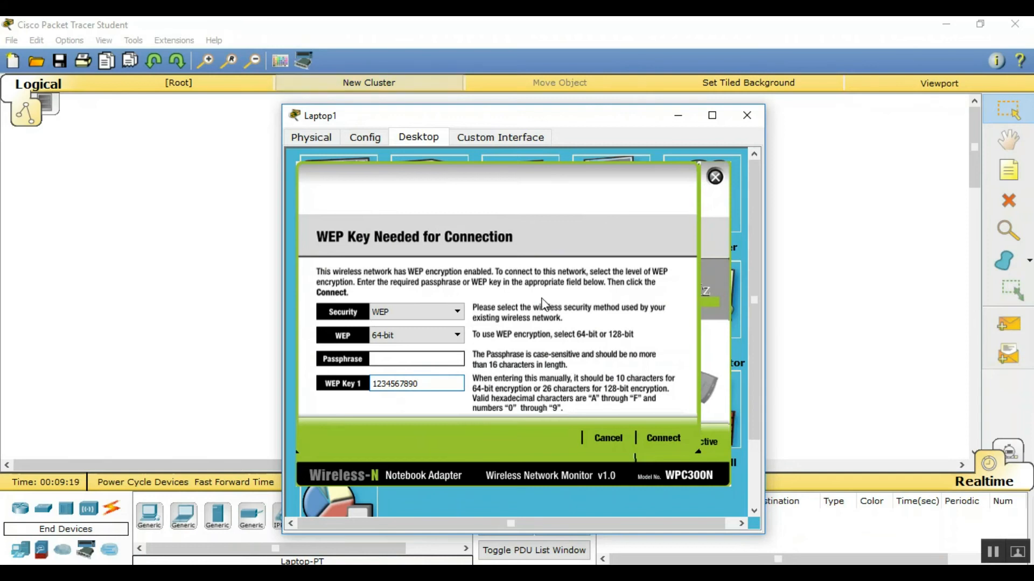
pyautogui.click(664, 439)
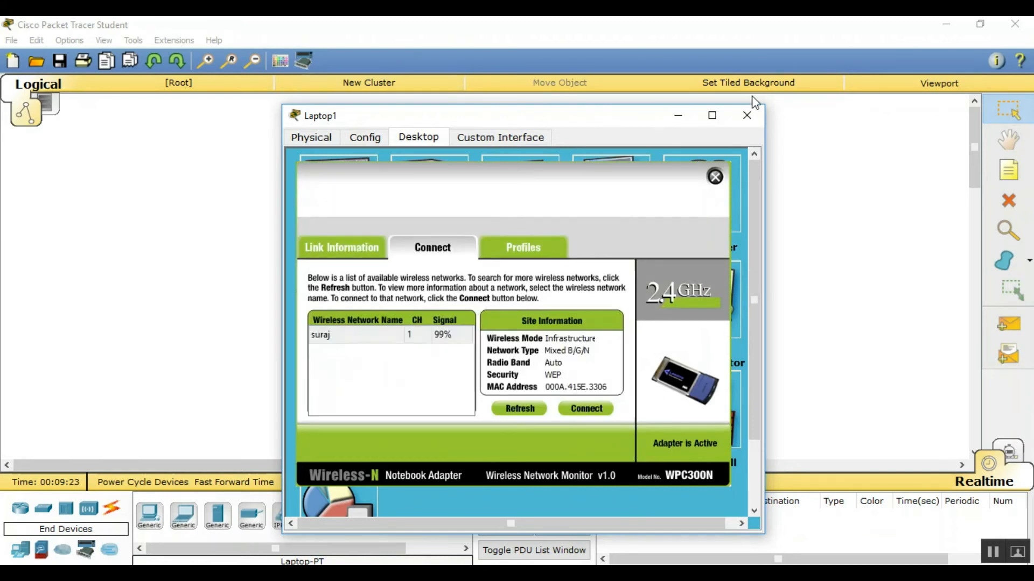
pyautogui.click(715, 177)
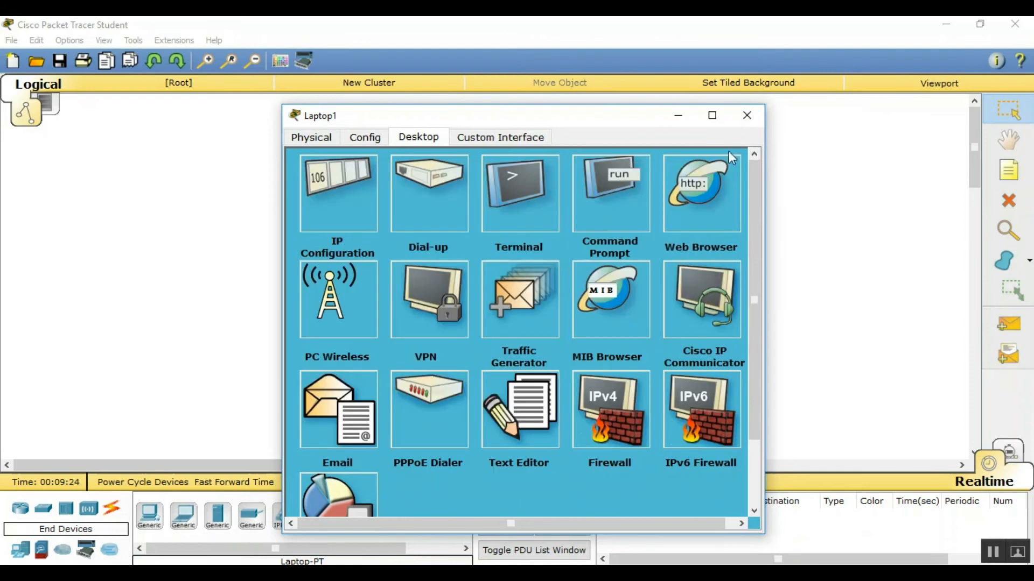
pyautogui.click(746, 116)
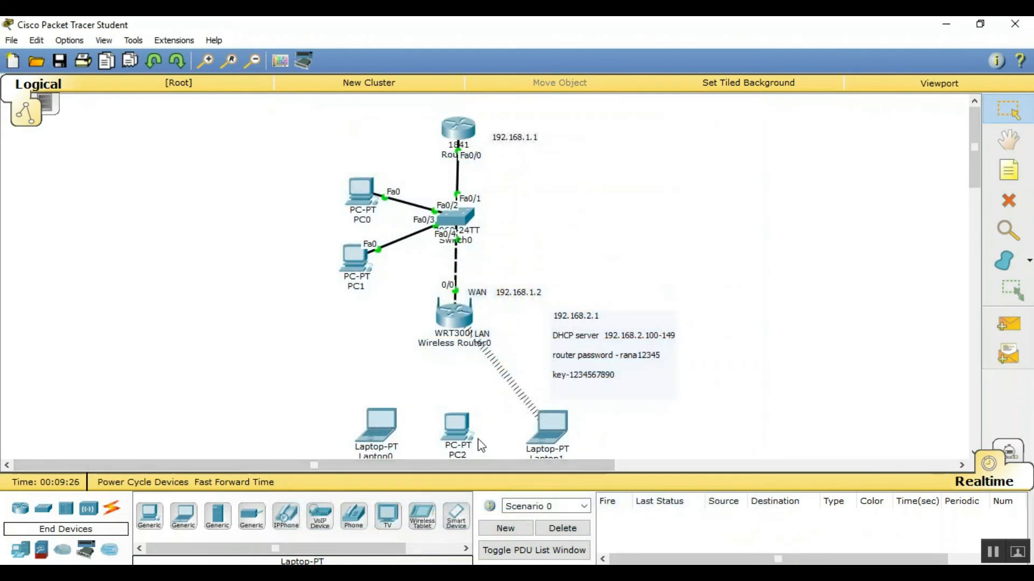
# Check Laptop1's wireless link in its PC Wireless utility, then close it
pyautogui.click(545, 427)
pyautogui.click(365, 316)
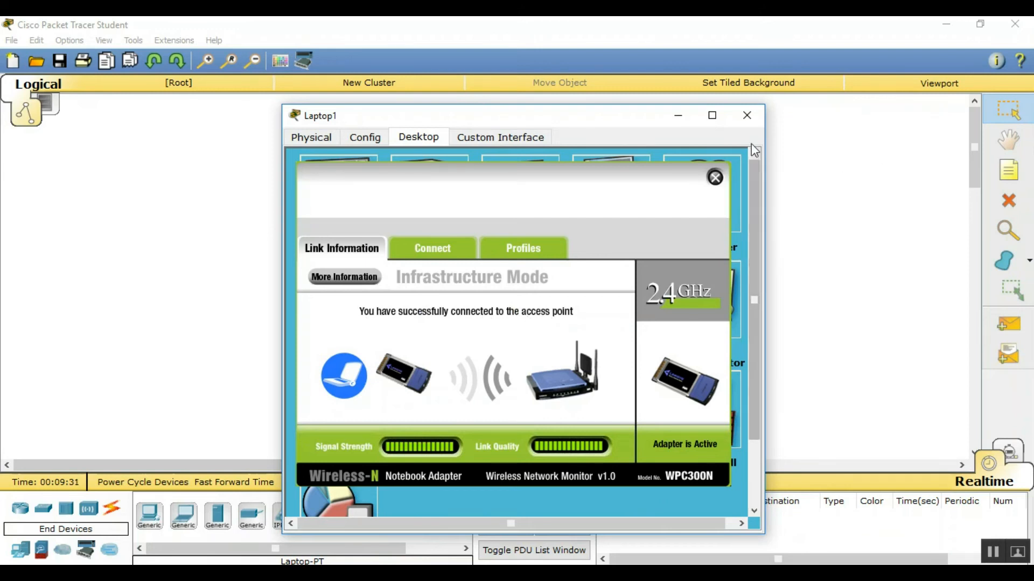
pyautogui.click(746, 116)
# Connect PC2 to the router's WEP-secured wireless network and confirm the link
pyautogui.click(455, 425)
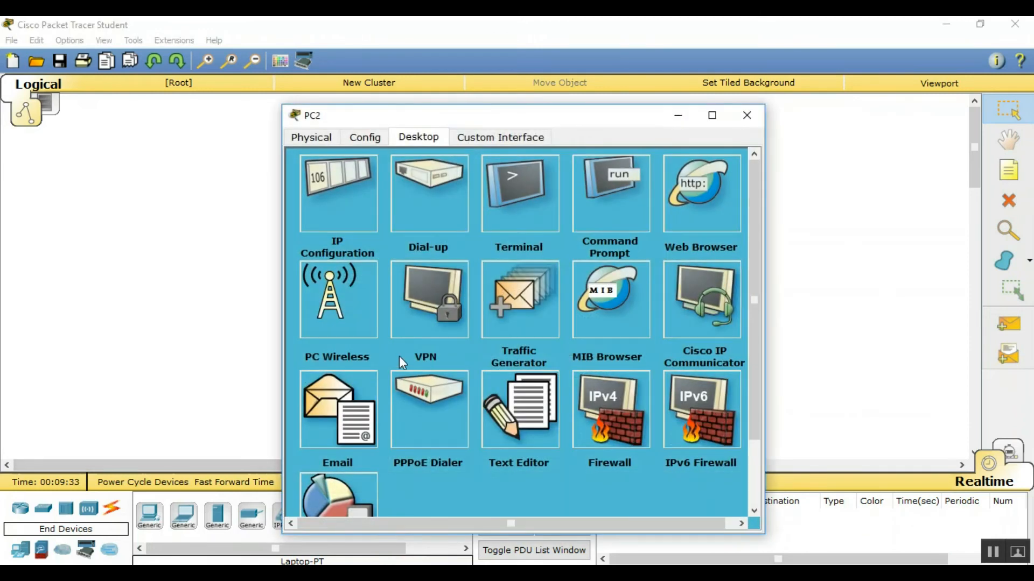
pyautogui.click(365, 320)
pyautogui.click(412, 248)
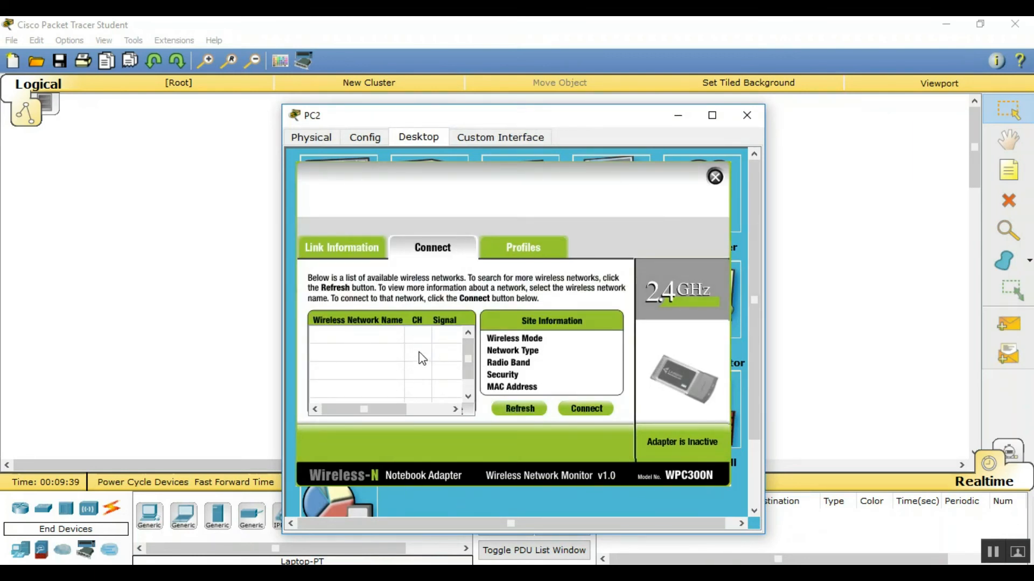
pyautogui.click(421, 336)
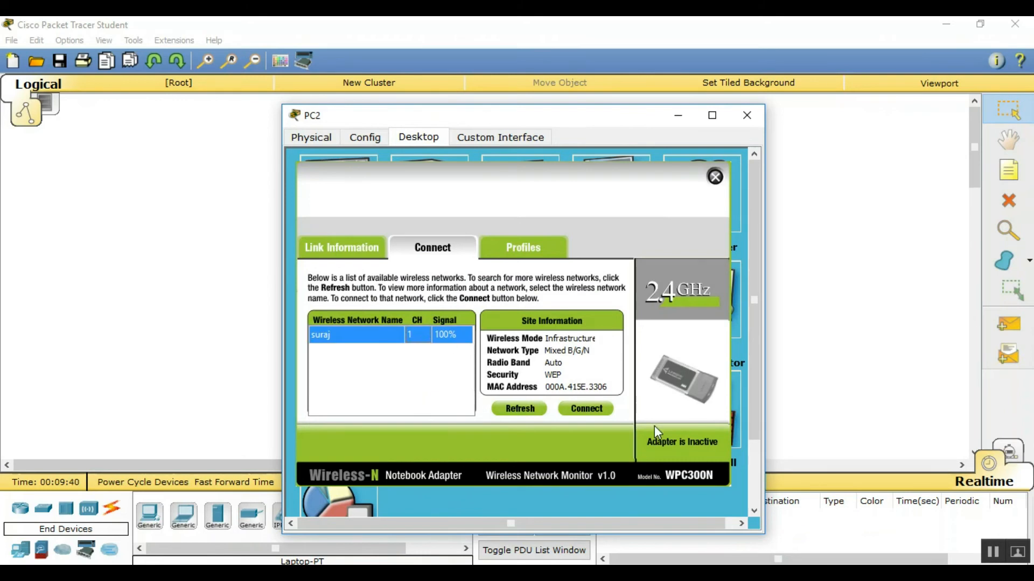
pyautogui.click(599, 412)
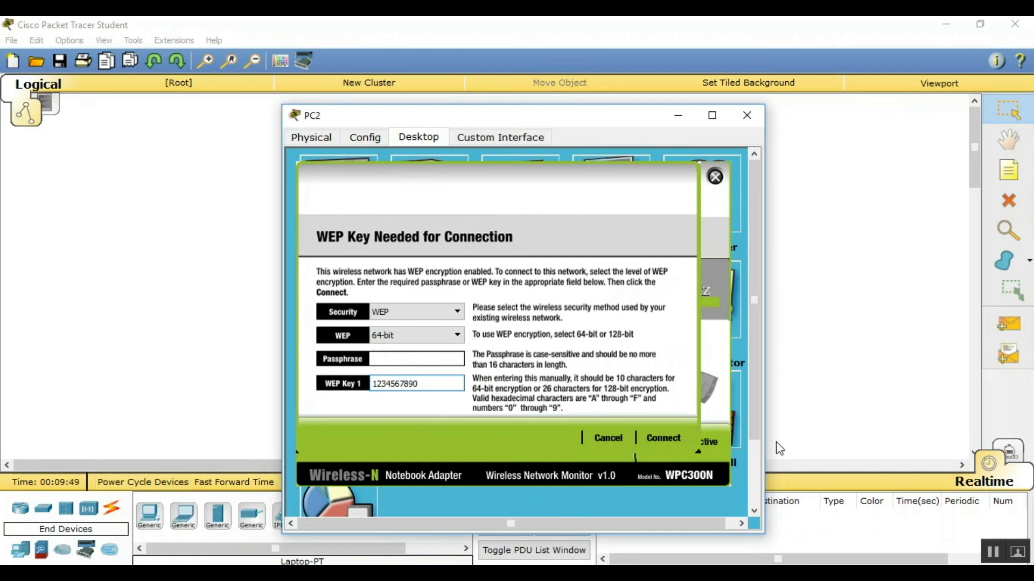
pyautogui.click(672, 436)
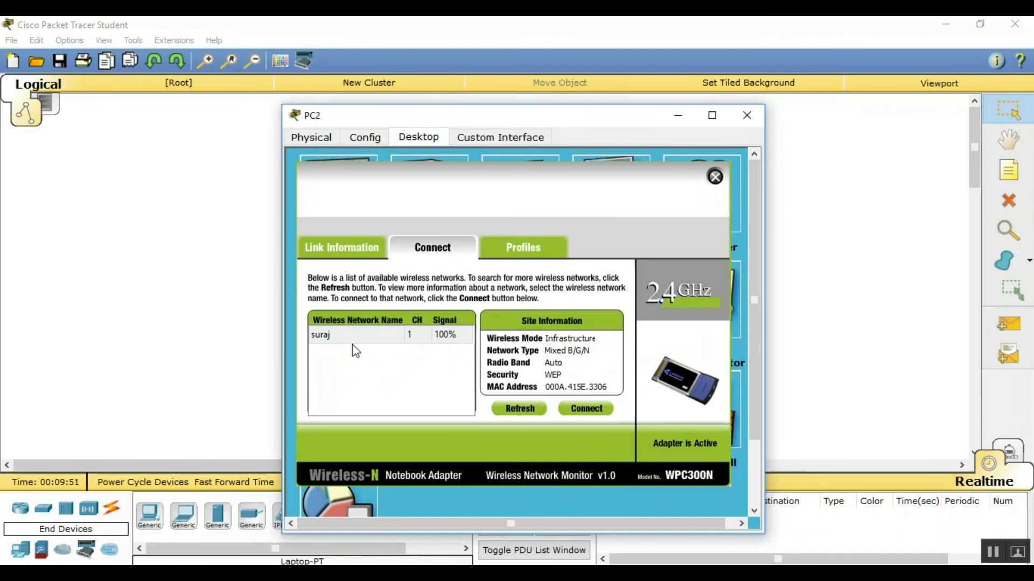
pyautogui.click(375, 249)
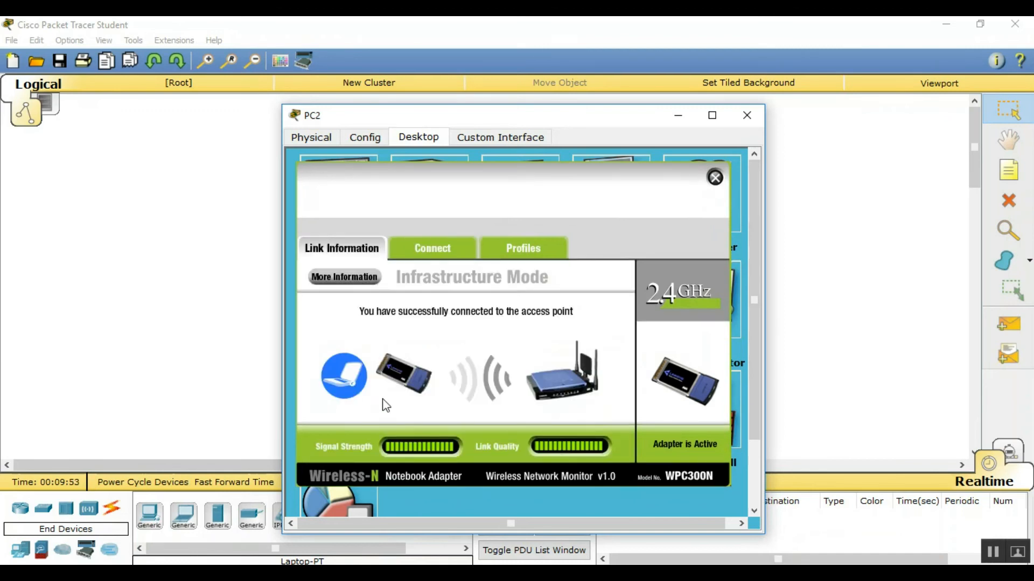
pyautogui.click(748, 114)
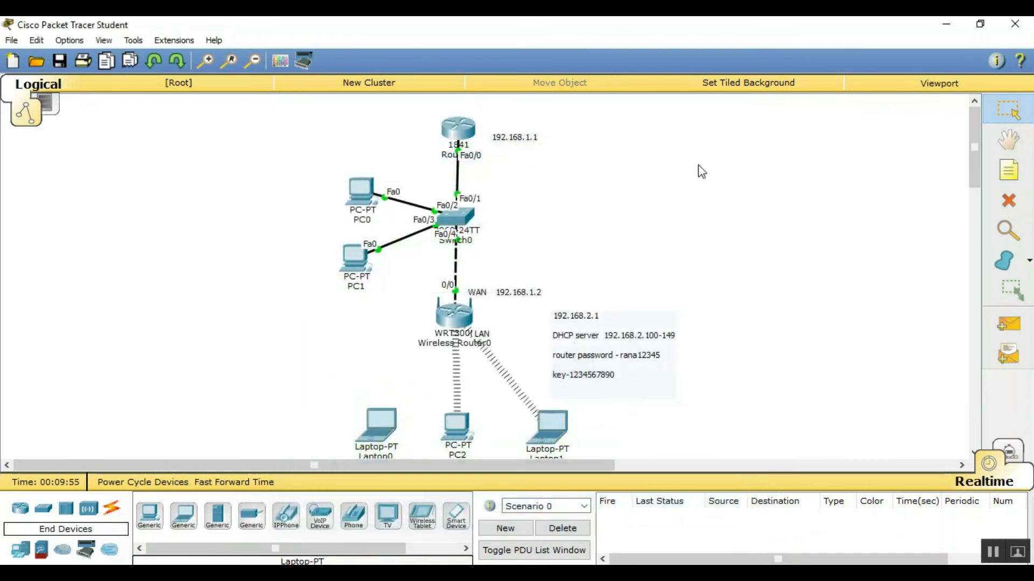
# Connect Laptop0 to the rescanned router network by entering the WEP key
pyautogui.click(383, 434)
pyautogui.click(340, 309)
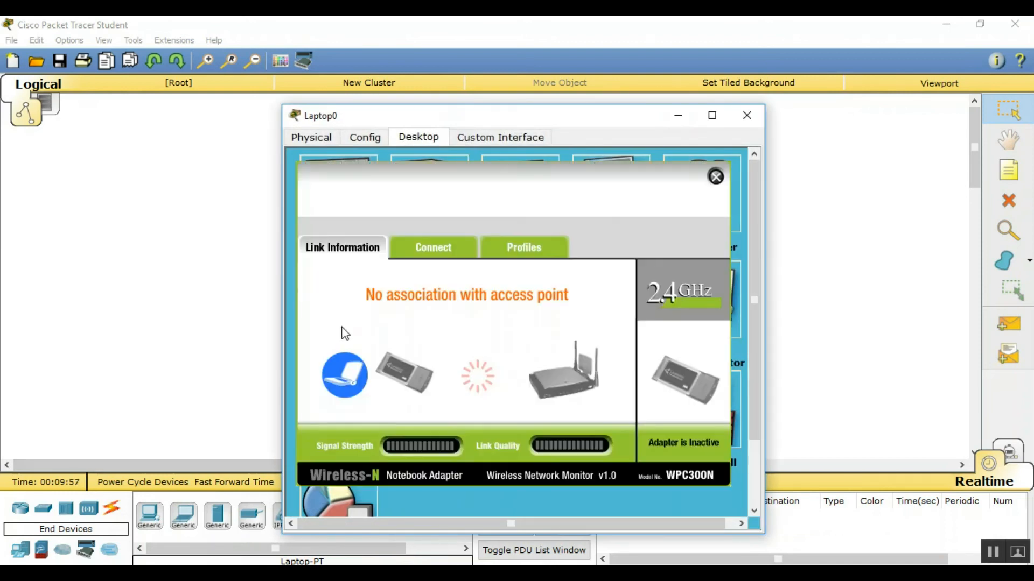
pyautogui.click(434, 248)
pyautogui.click(520, 409)
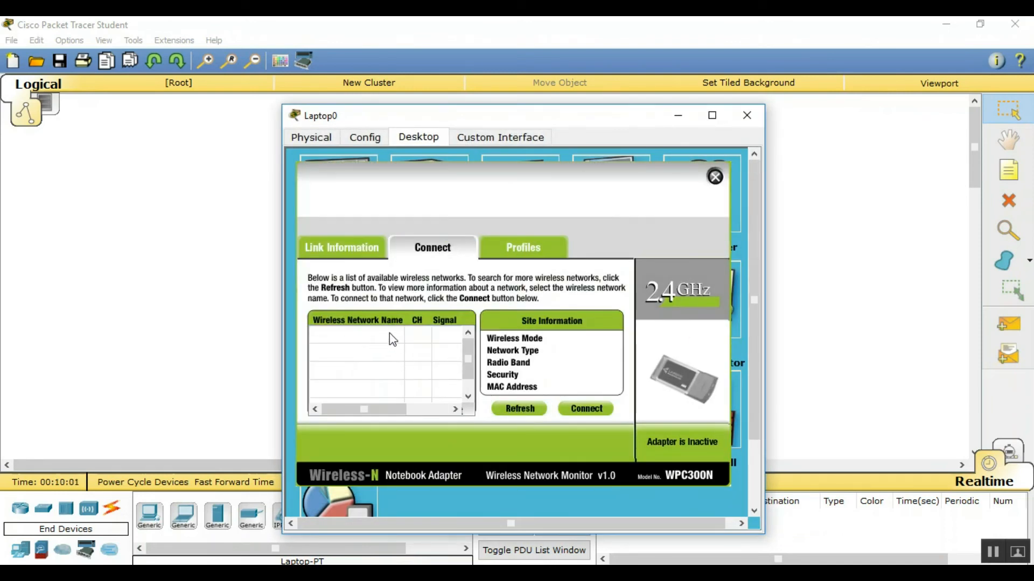
pyautogui.click(413, 336)
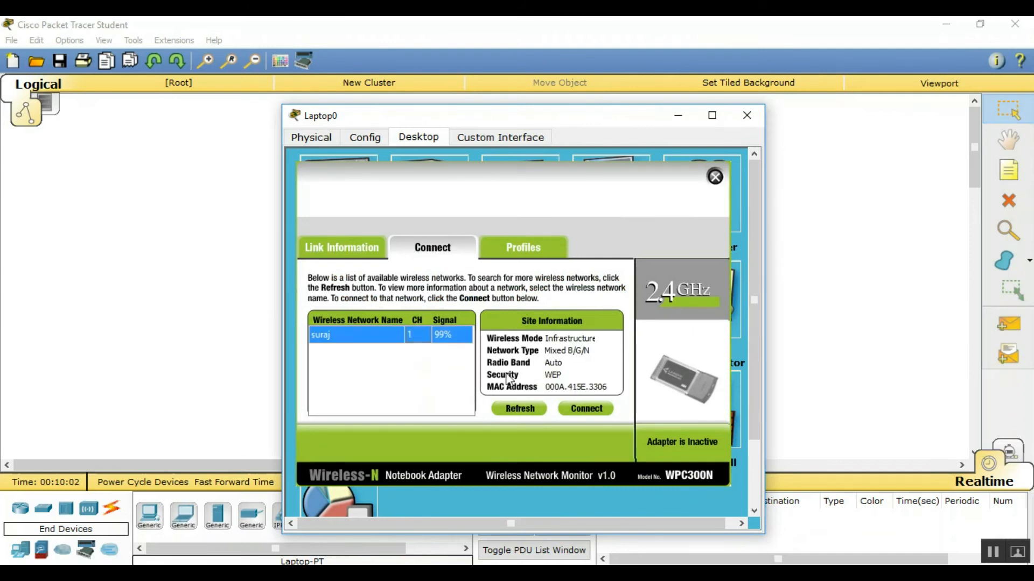
pyautogui.click(571, 414)
pyautogui.click(432, 385)
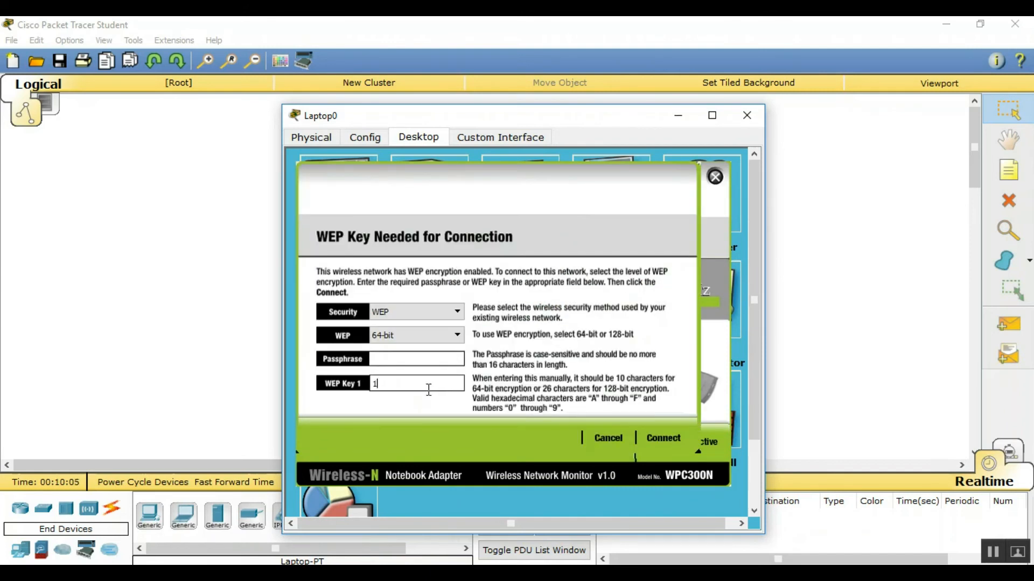
pyautogui.write('1234567890')
pyautogui.click(668, 440)
pyautogui.click(590, 411)
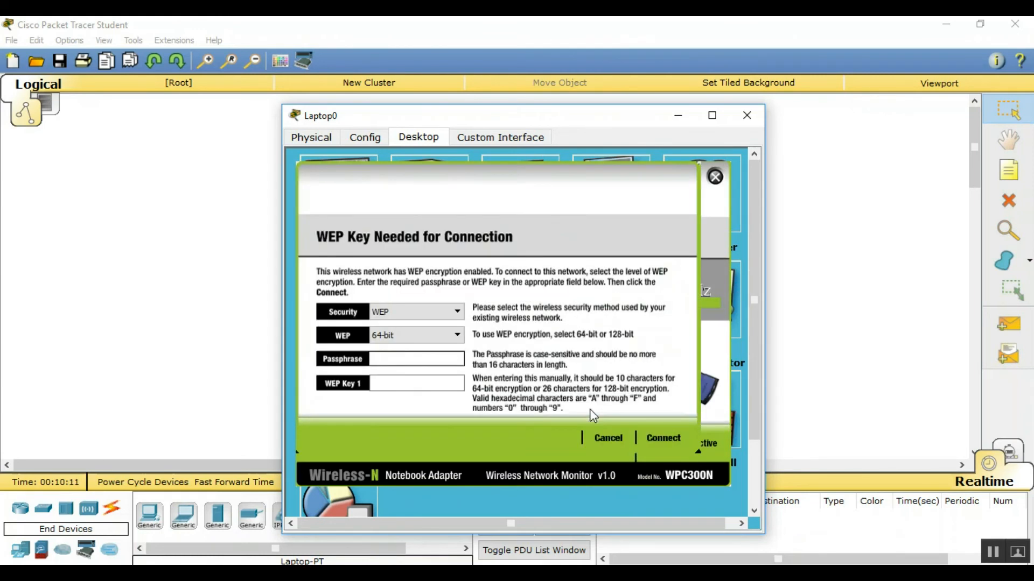
pyautogui.click(716, 174)
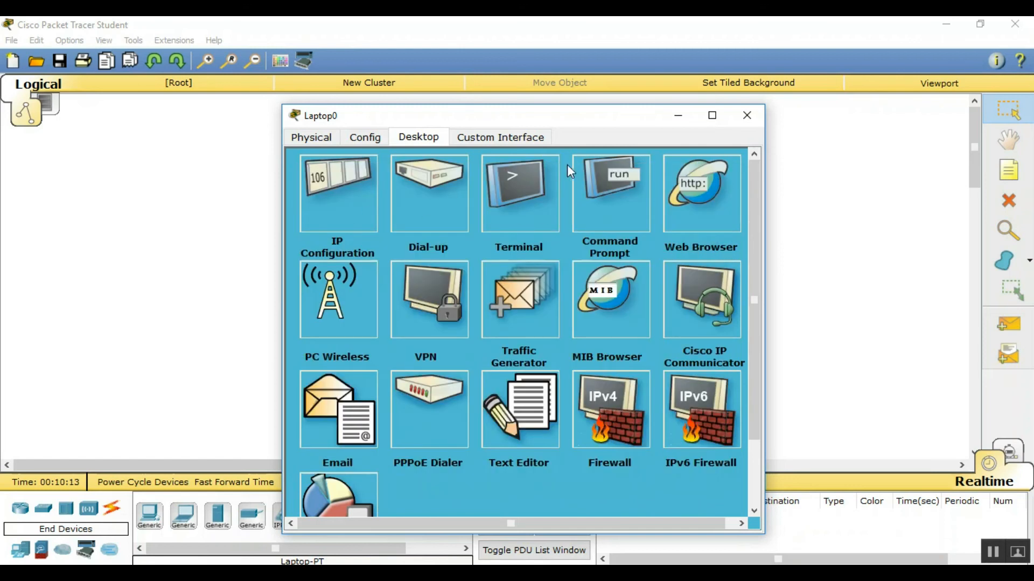
pyautogui.click(747, 115)
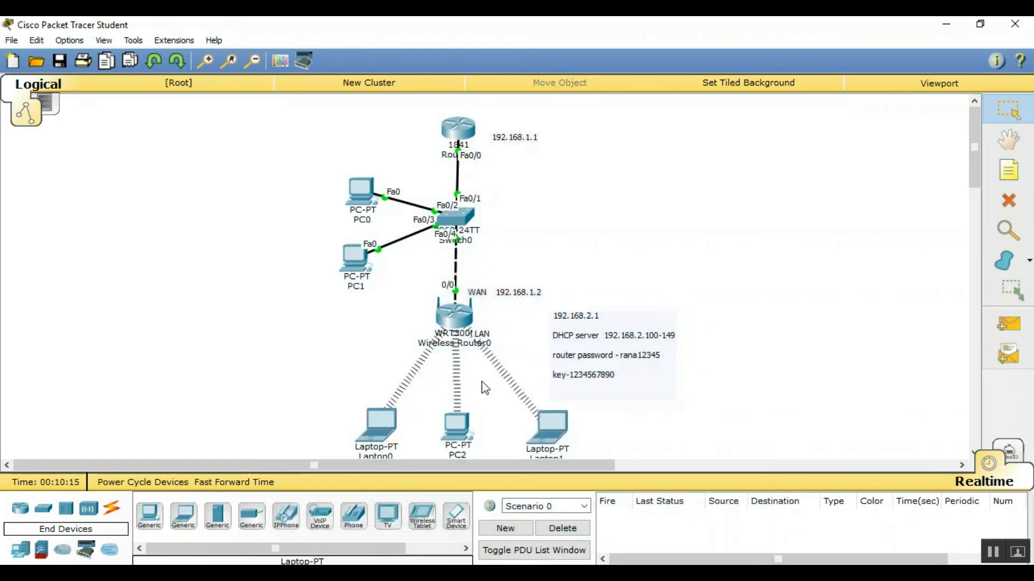
# Move the router address and password note up and right, then open Laptop1's web browser
pyautogui.click(627, 371)
pyautogui.moveTo(627, 371); pyautogui.dragTo(687, 318)
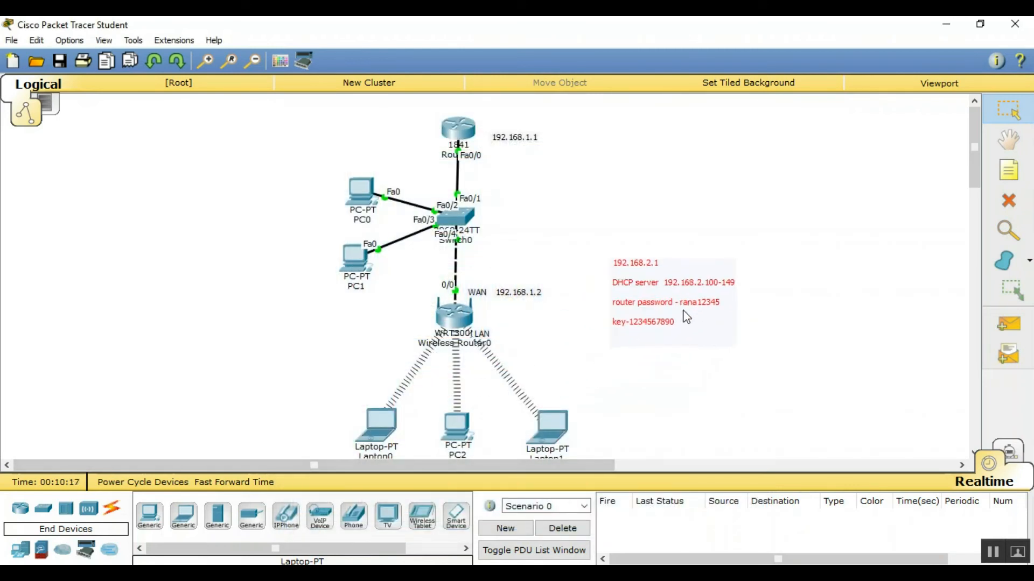
pyautogui.click(552, 418)
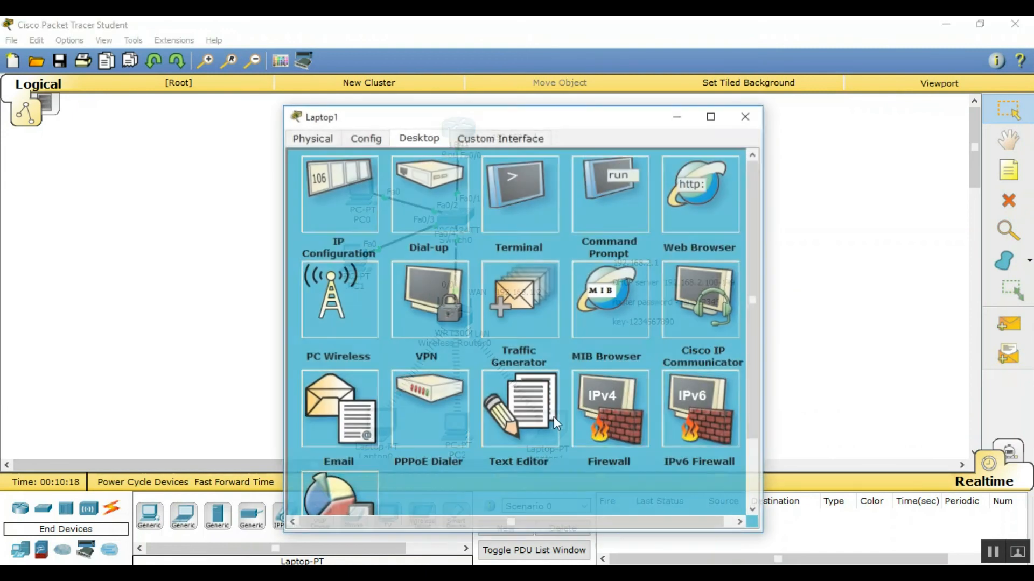
pyautogui.click(691, 197)
# Load the router page at 192.168.2.1 and log in with the admin credentials
pyautogui.click(411, 198)
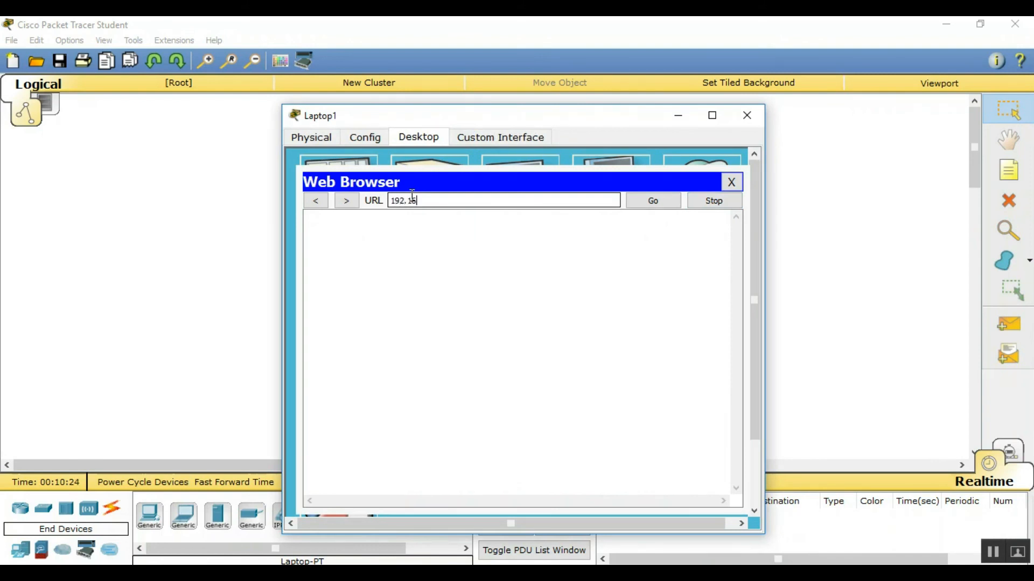
pyautogui.press('Return')
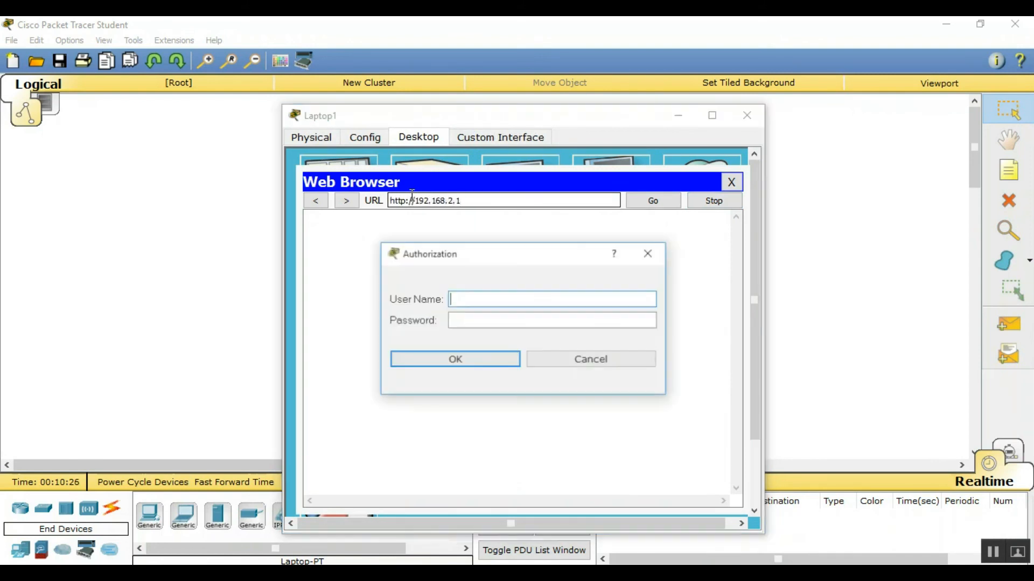
pyautogui.write('ad')
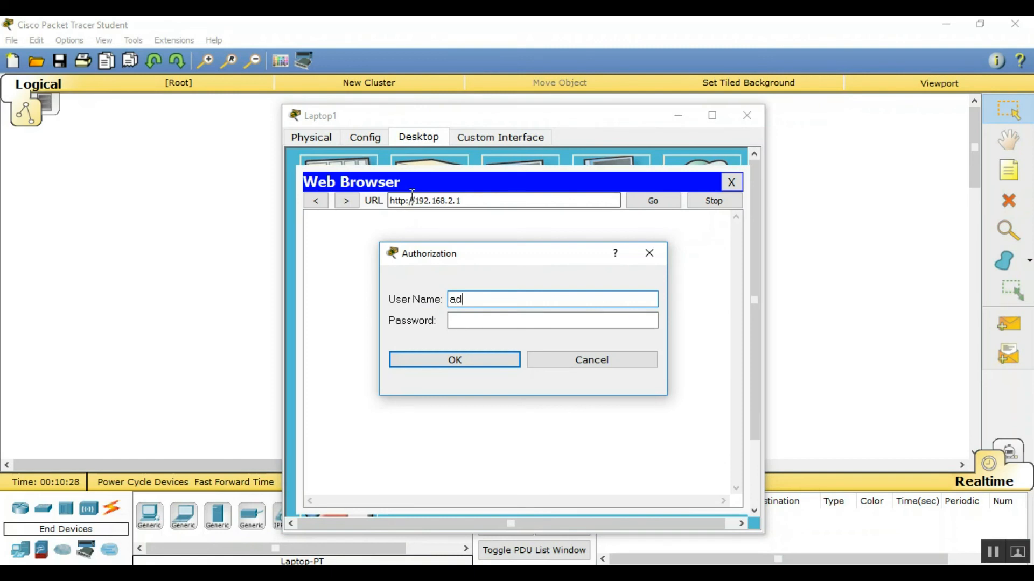
pyautogui.write('min')
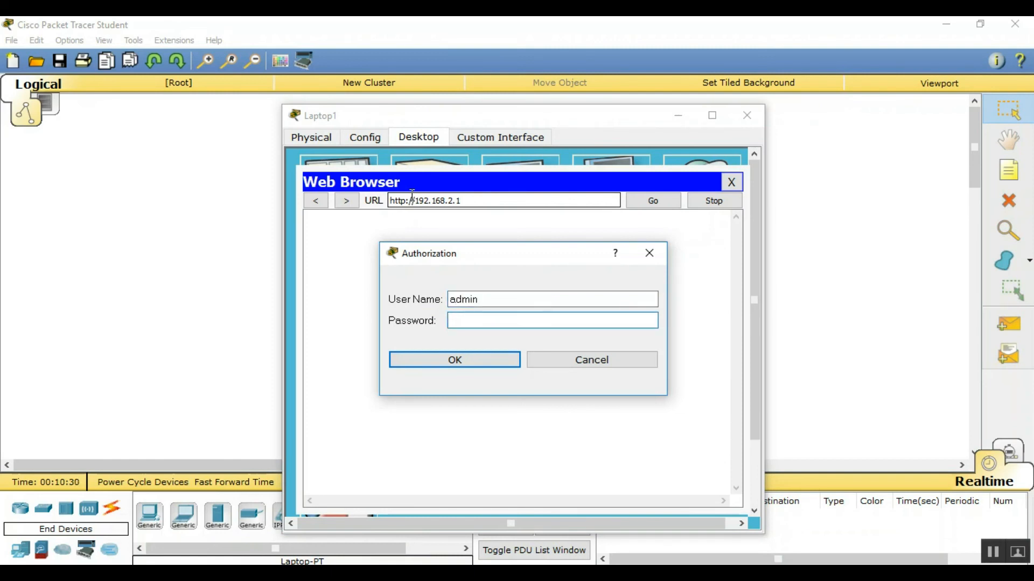
pyautogui.write('admin')
pyautogui.press('Return')
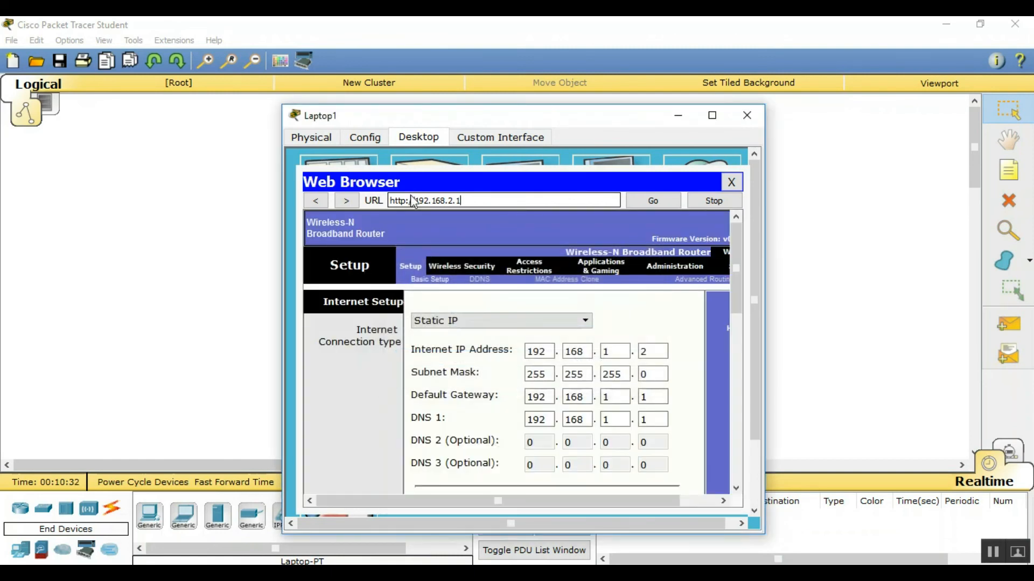
# Set and confirm a new Router Password under Administration, save, and re-authenticate
pyautogui.click(676, 267)
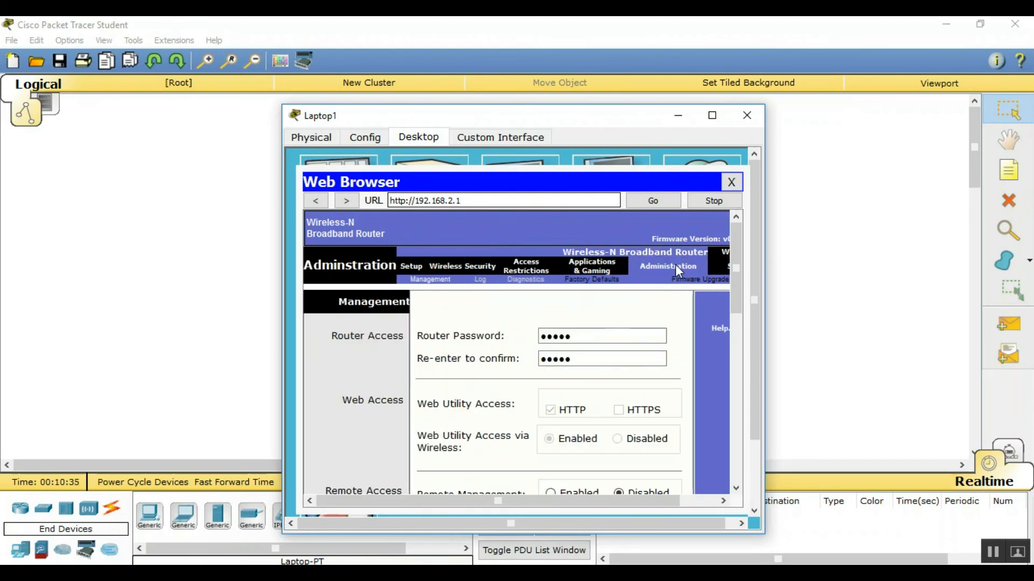
pyautogui.click(641, 337)
pyautogui.press('BackSpace')
pyautogui.press('BackSpace')
pyautogui.press('BackSpace')
pyautogui.press('BackSpace')
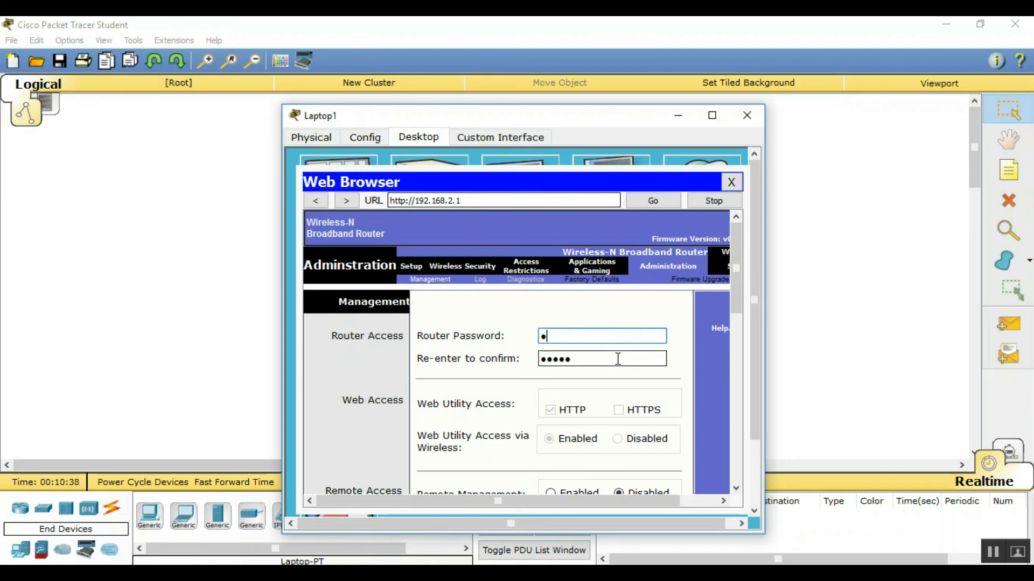
pyautogui.write('•••••••••')
pyautogui.press('Tab')
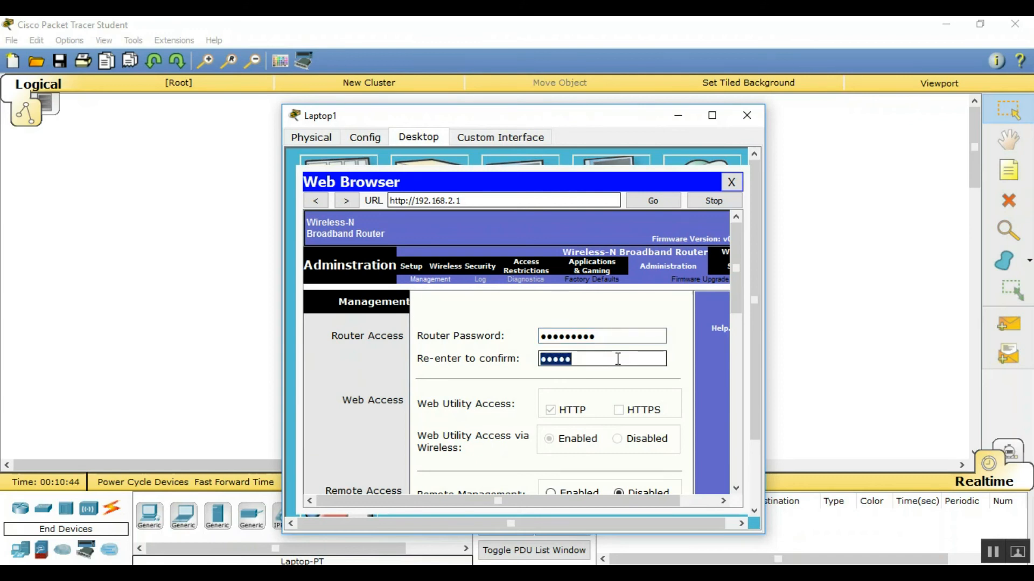
pyautogui.write('••••••••')
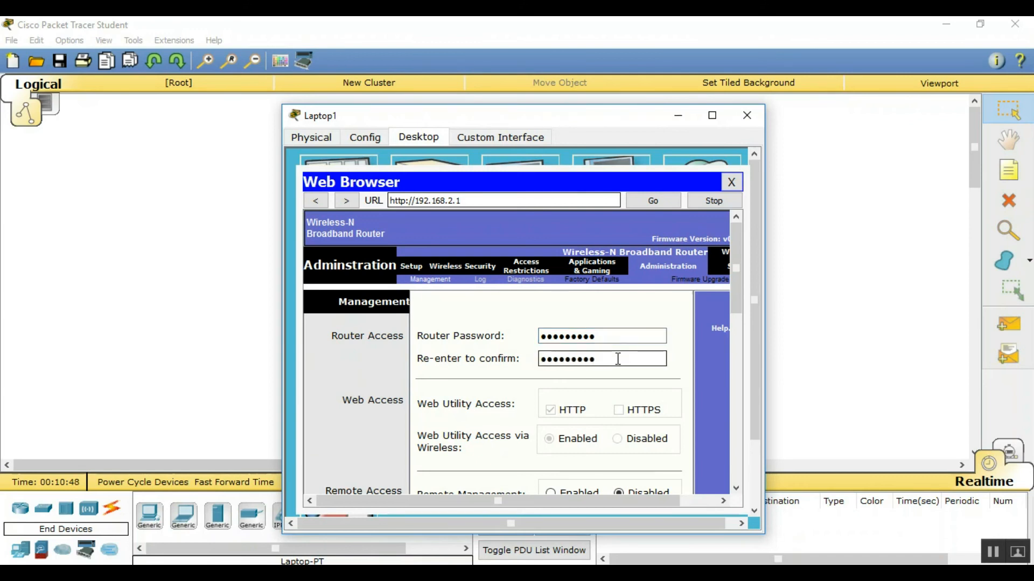
pyautogui.scroll(-10, 712, 309)
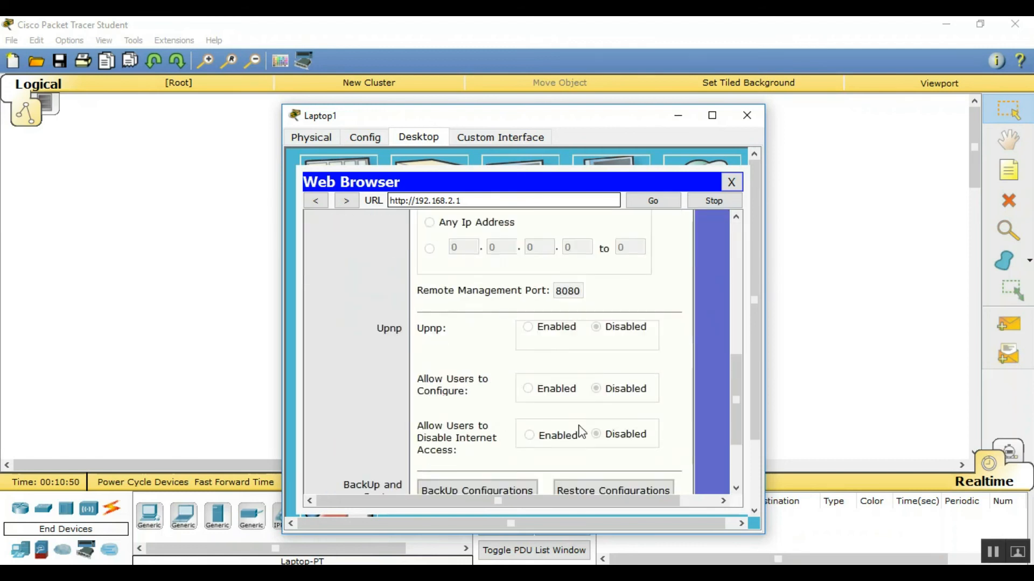
pyautogui.click(533, 447)
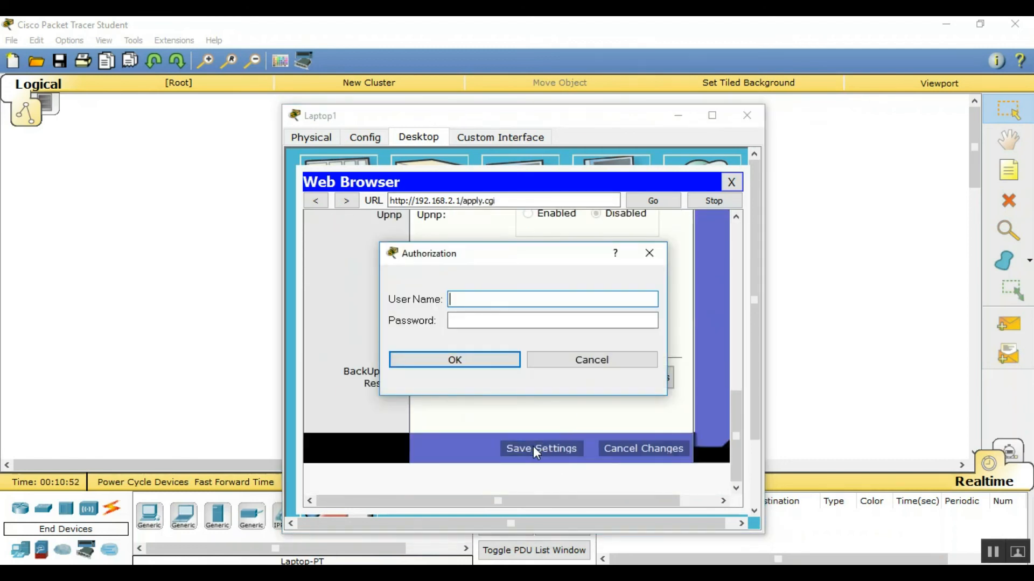
pyautogui.write('ad')
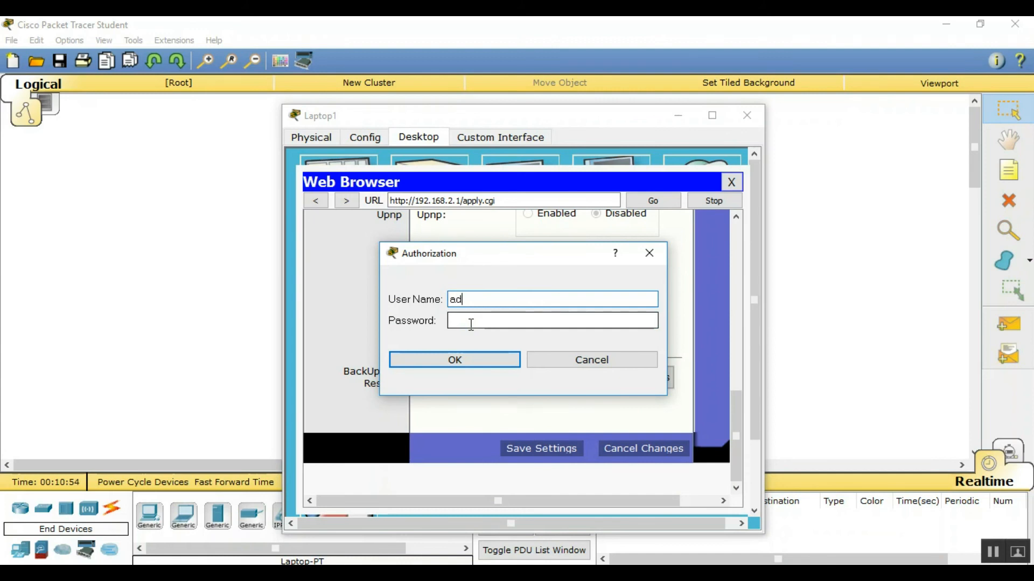
pyautogui.write('min')
pyautogui.click(471, 324)
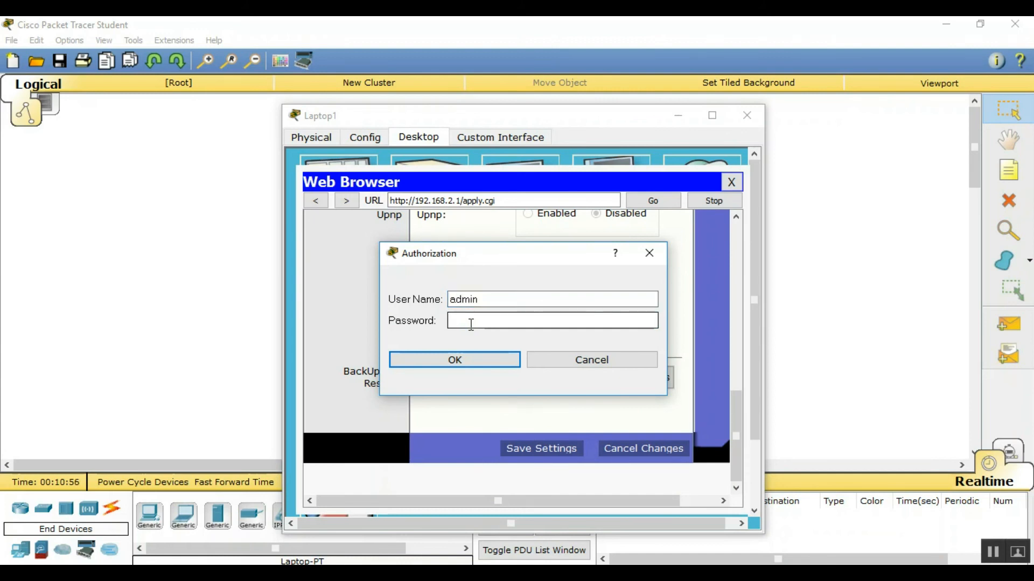
pyautogui.write('12345678')
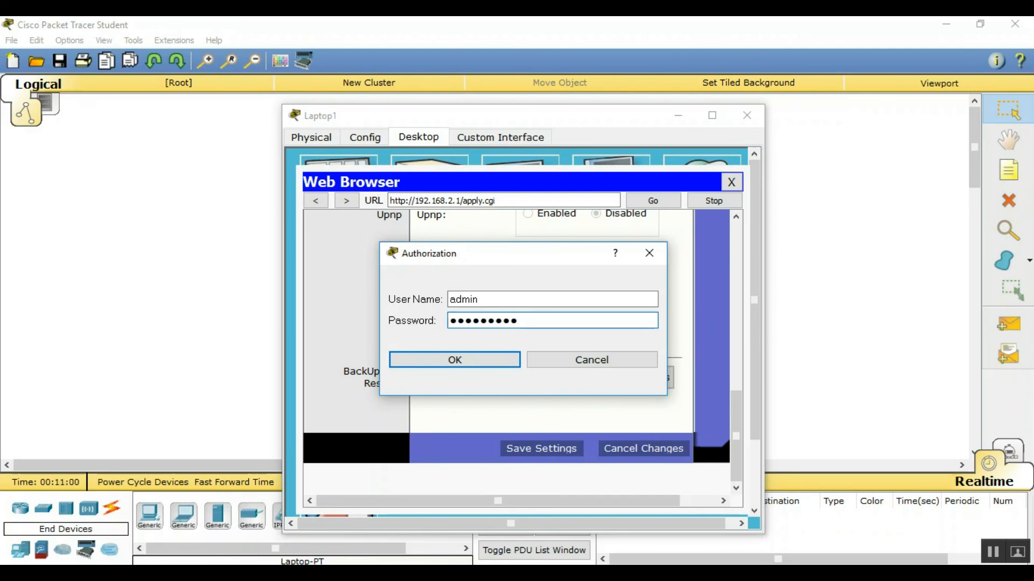
pyautogui.click(475, 361)
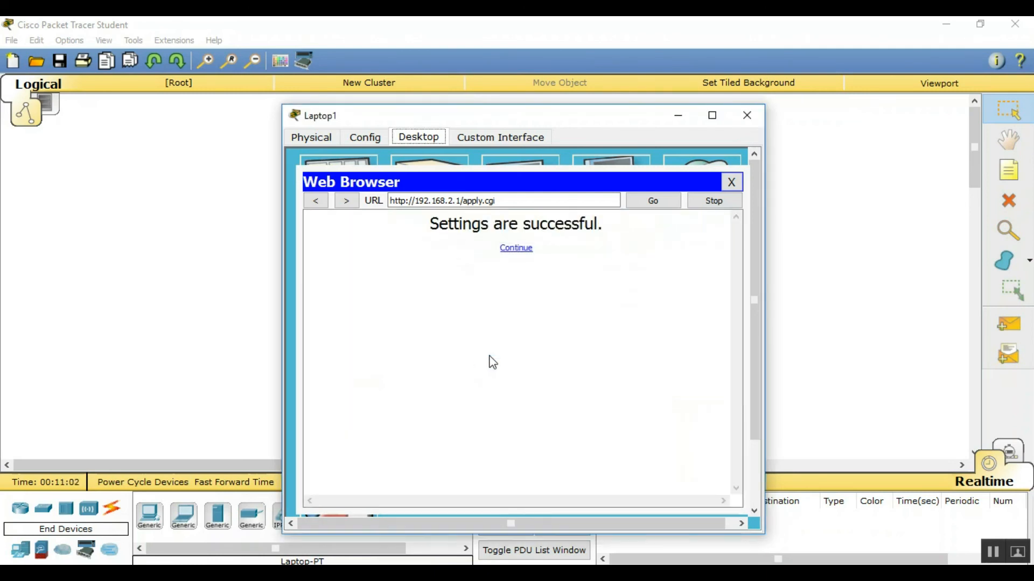
# Return to the router's setup page, review it, then close the browser and Laptop1's window
pyautogui.click(515, 248)
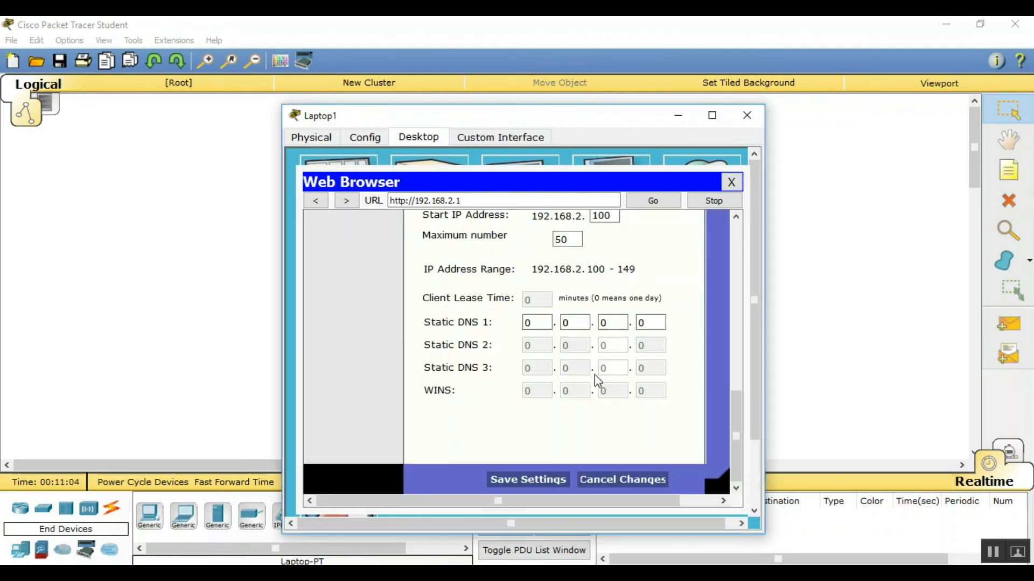
pyautogui.scroll(5, 594, 377)
pyautogui.scroll(-5, 588, 382)
pyautogui.scroll(-10, 588, 382)
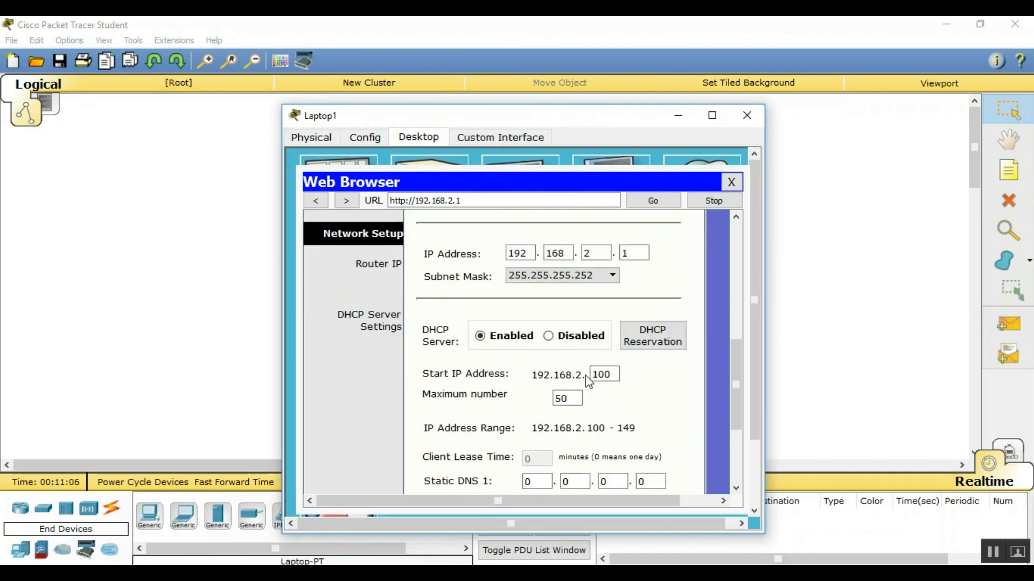
pyautogui.scroll(6, 595, 276)
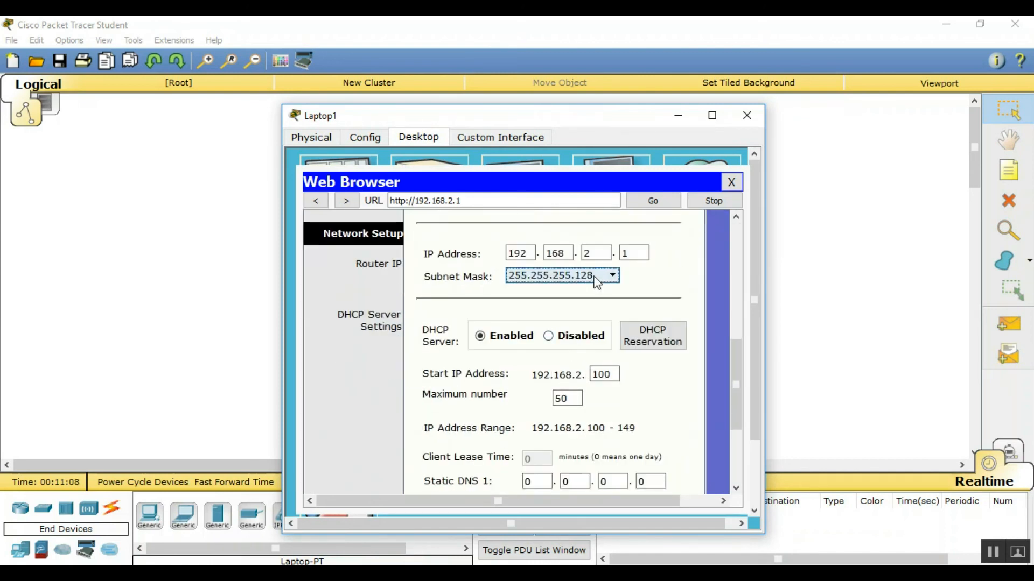
pyautogui.scroll(-1, 597, 282)
pyautogui.scroll(1, 597, 281)
pyautogui.scroll(2, 667, 268)
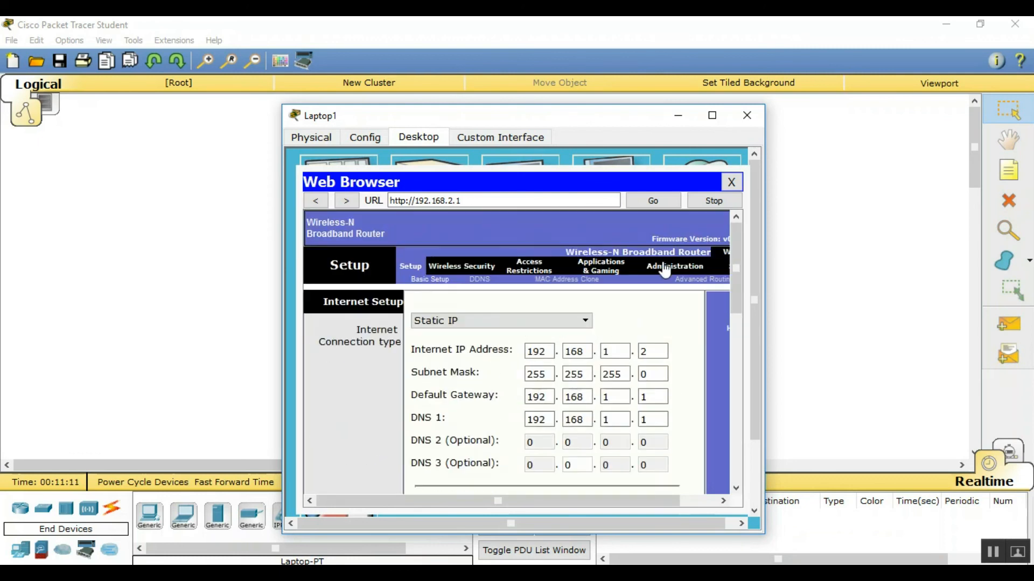
pyautogui.click(731, 182)
pyautogui.click(746, 117)
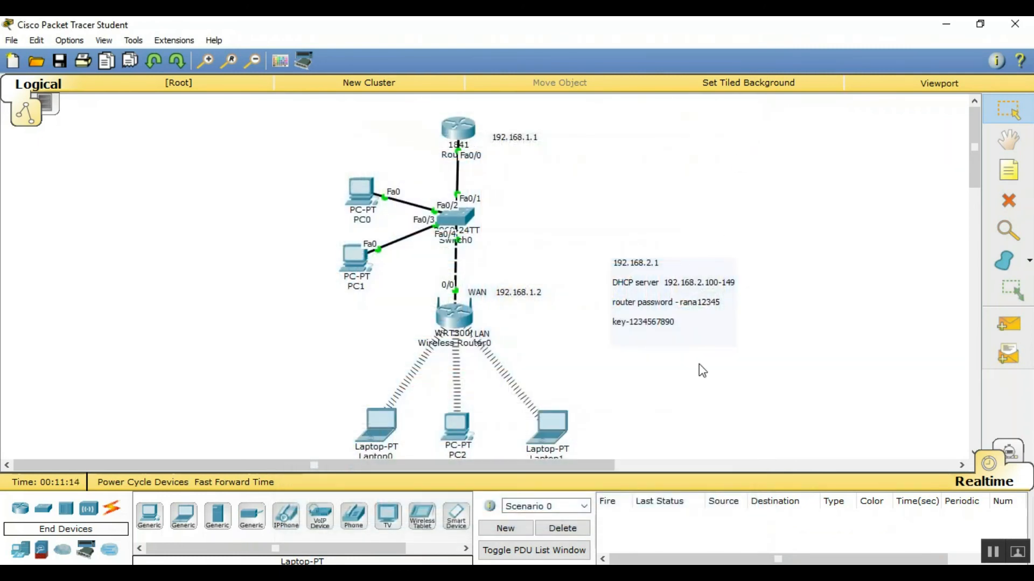
# Reopen Laptop1's web browser briefly, then close Laptop1's window again
pyautogui.click(546, 424)
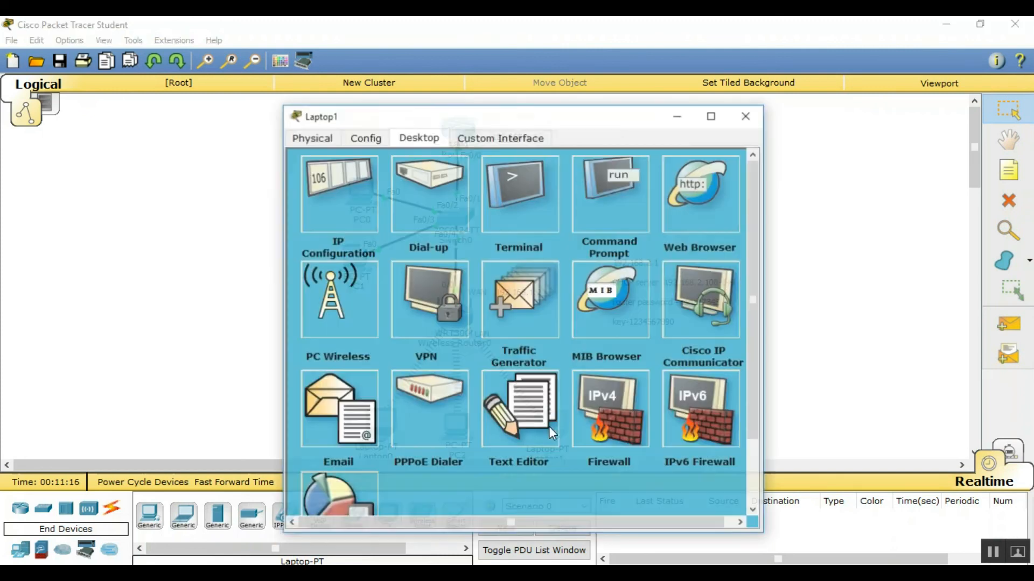
pyautogui.click(712, 186)
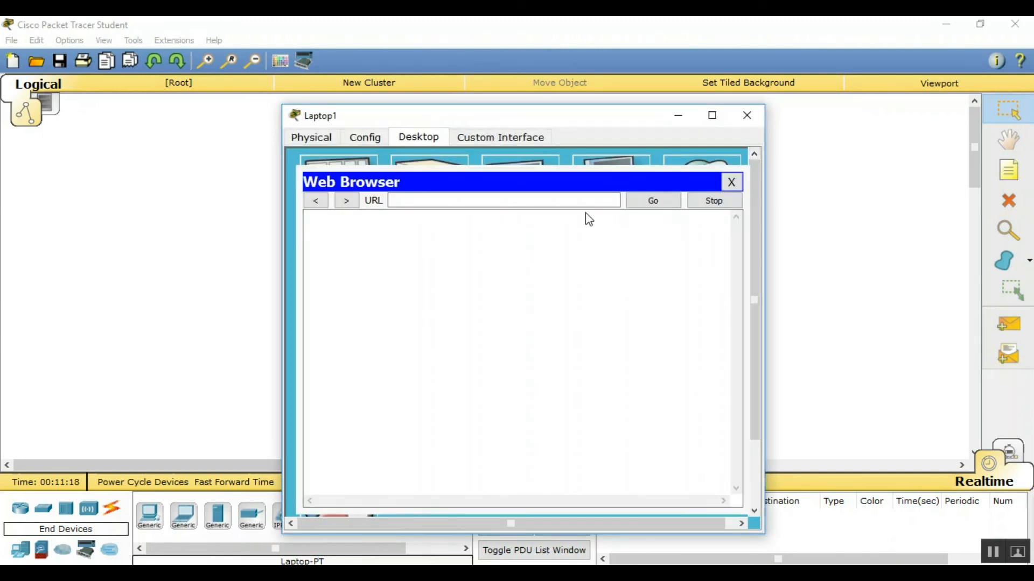
pyautogui.click(543, 199)
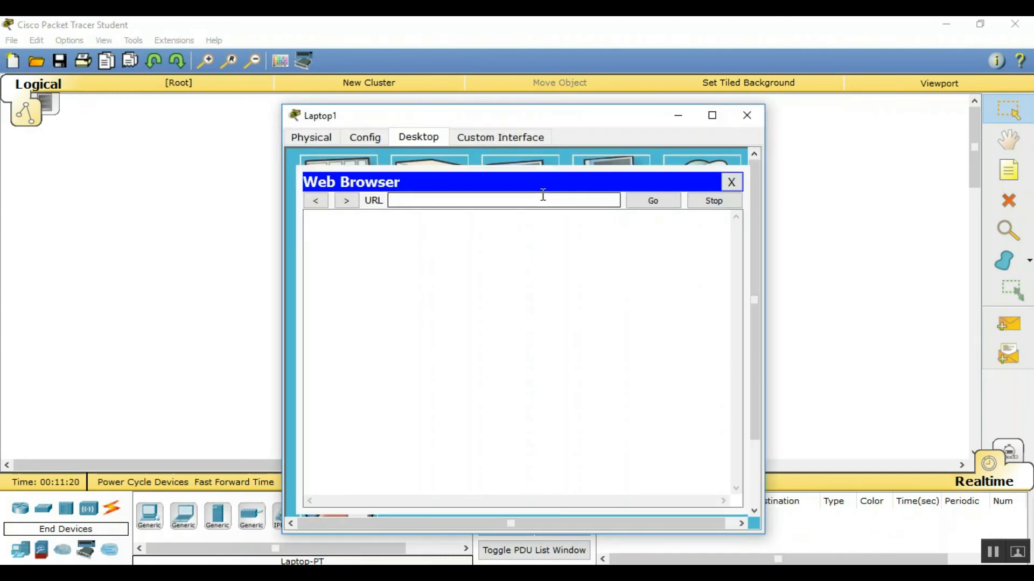
pyautogui.click(736, 114)
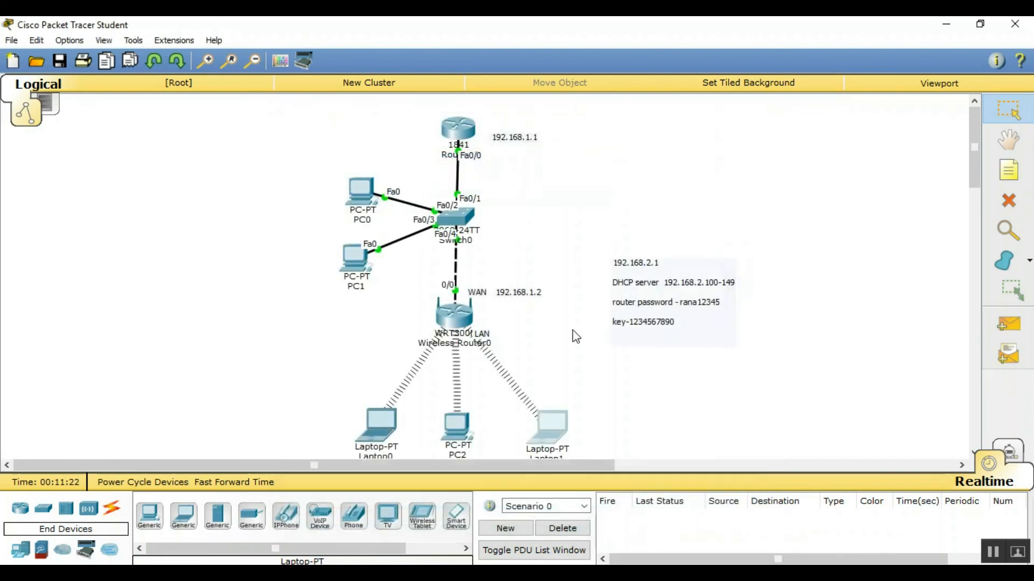
pyautogui.click(457, 450)
pyautogui.click(711, 185)
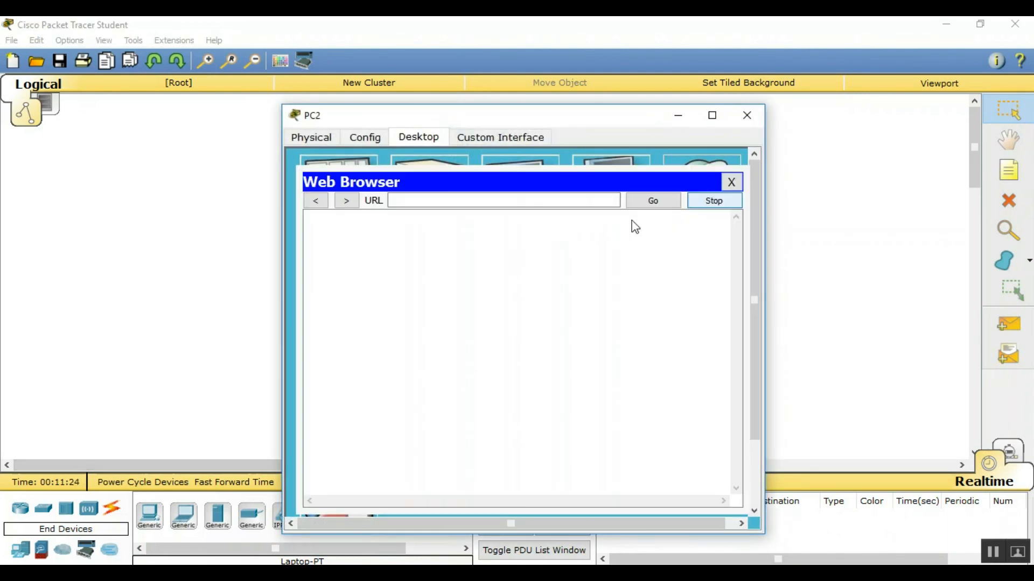
pyautogui.click(554, 204)
pyautogui.write('192.')
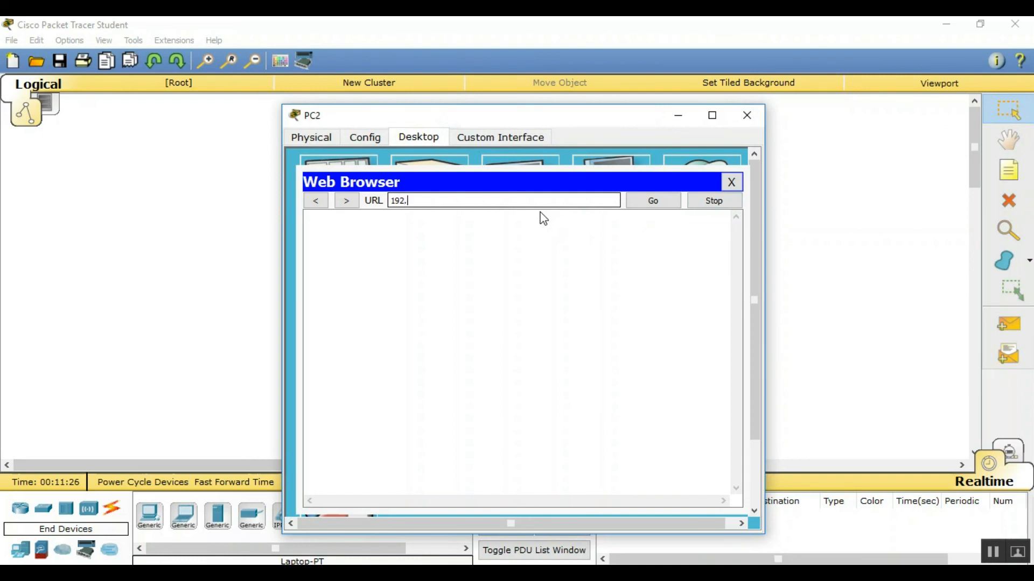
pyautogui.write('168.2.1')
pyautogui.press('Return')
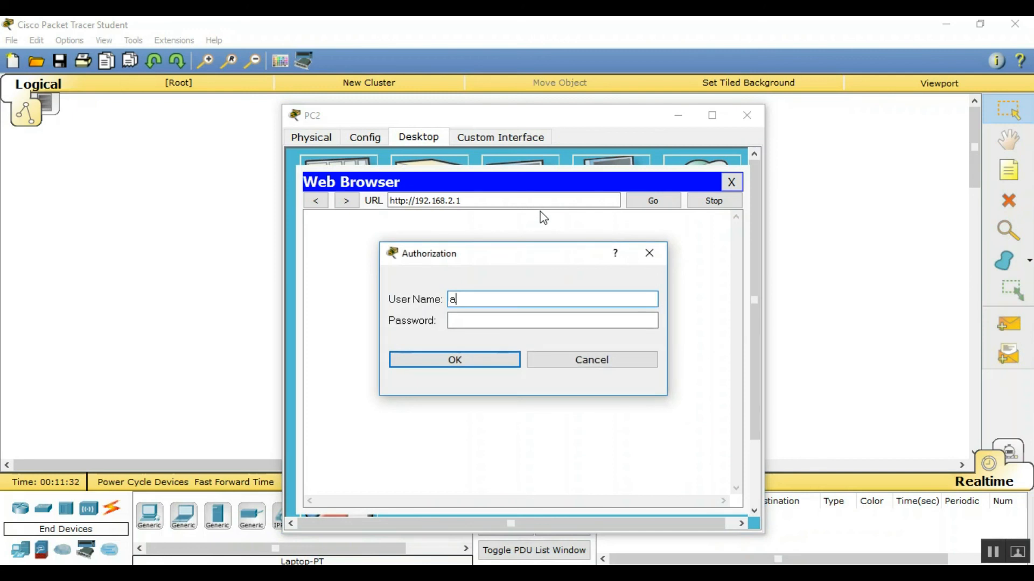
pyautogui.write('admin')
pyautogui.press('Tab')
pyautogui.write('admin')
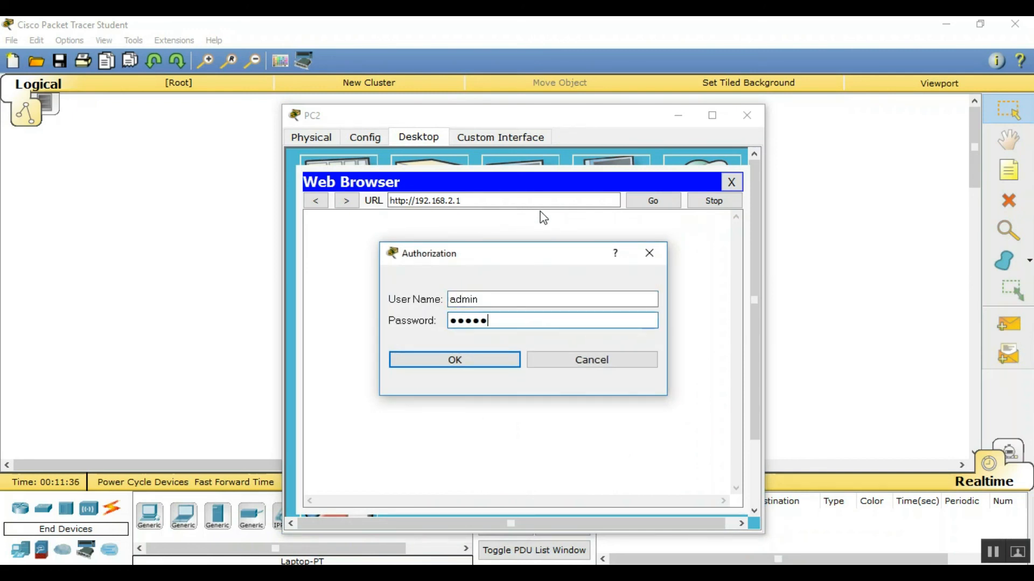
pyautogui.write('123')
pyautogui.press('Return')
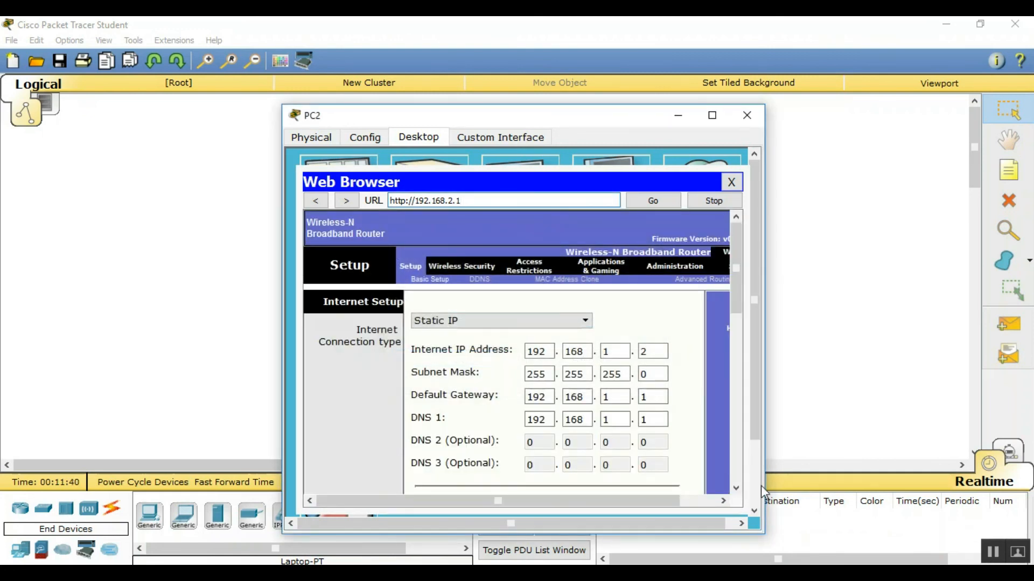
pyautogui.scroll(-10, 369, 396)
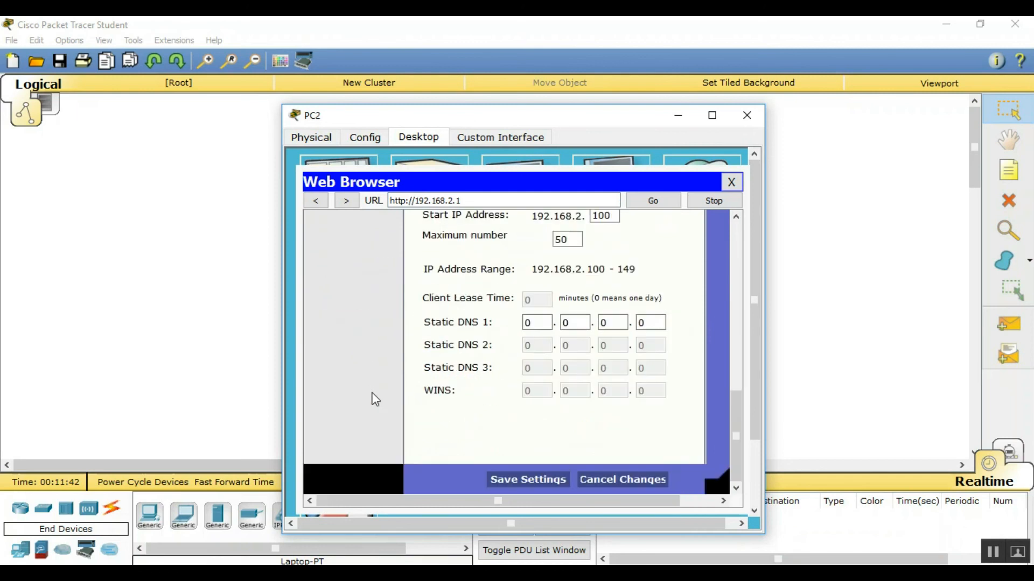
pyautogui.scroll(10, 376, 400)
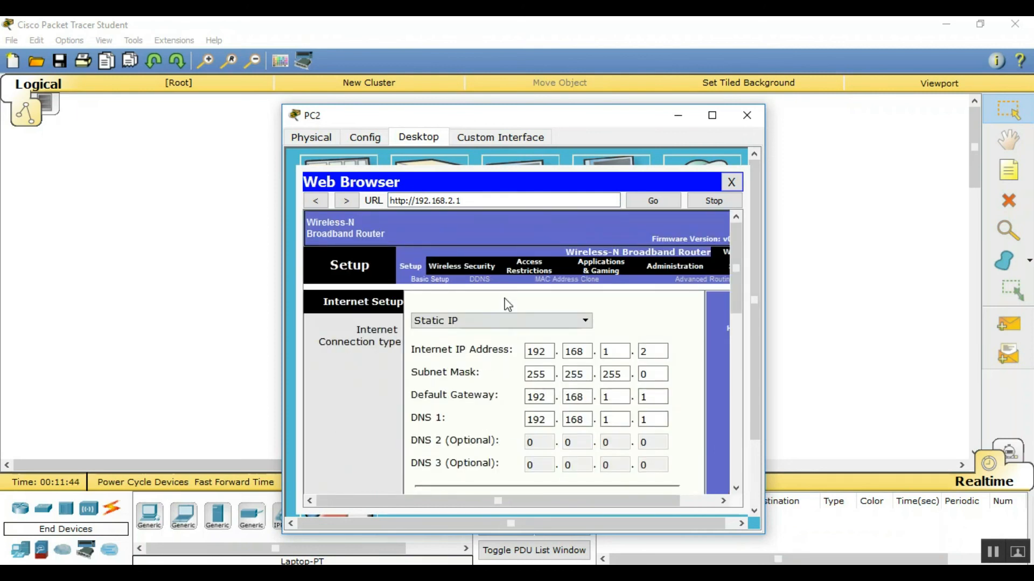
pyautogui.click(731, 182)
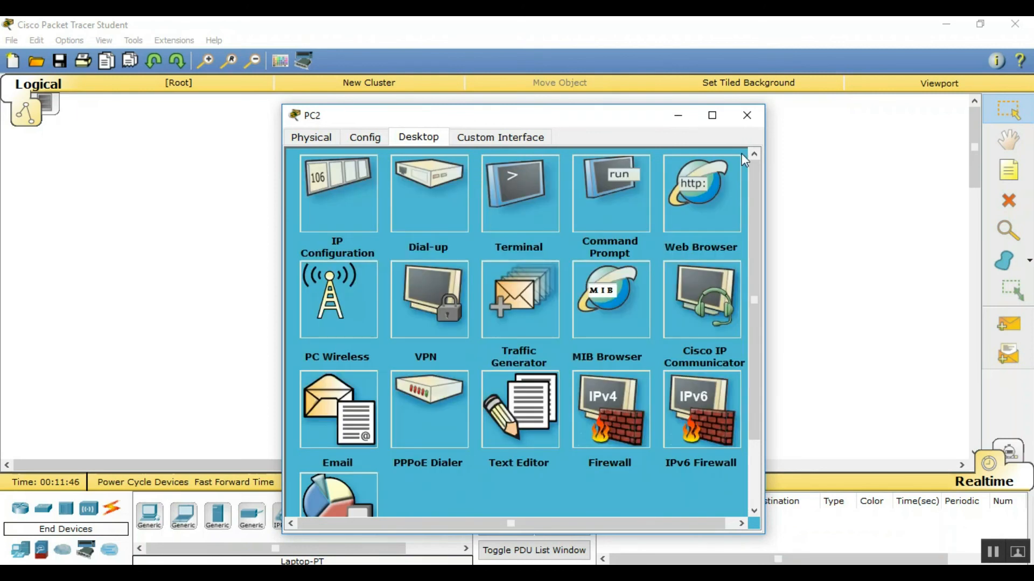
pyautogui.click(747, 117)
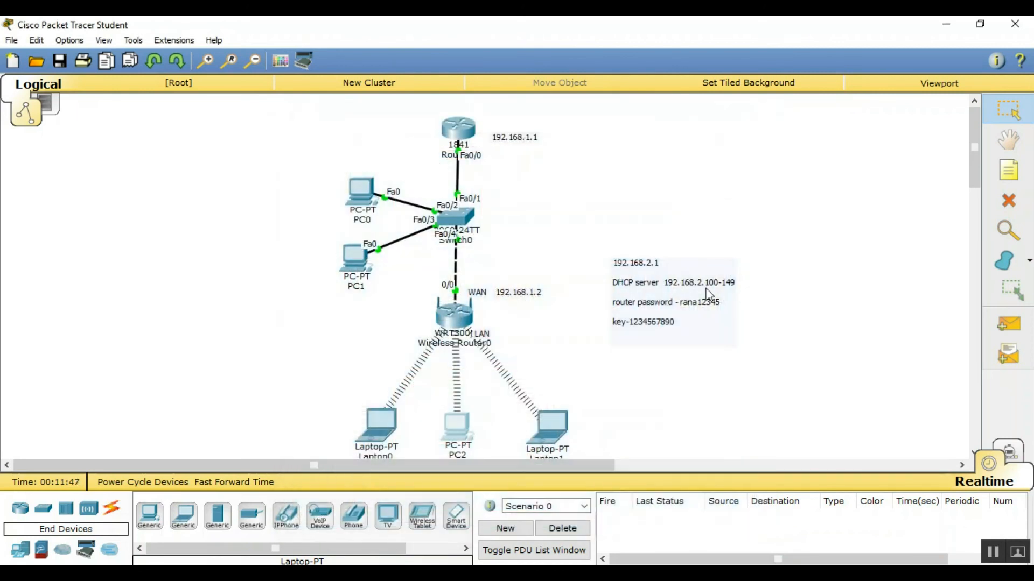
# Edit the topology note, adding new lines below the WEP key entry
pyautogui.click(699, 335)
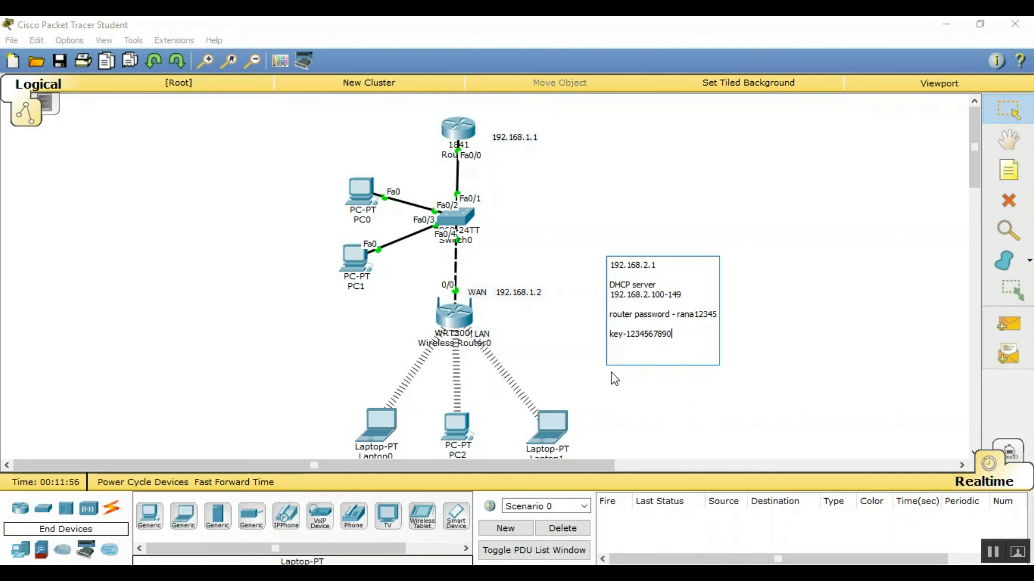
pyautogui.press('Return')
pyautogui.press('Return')
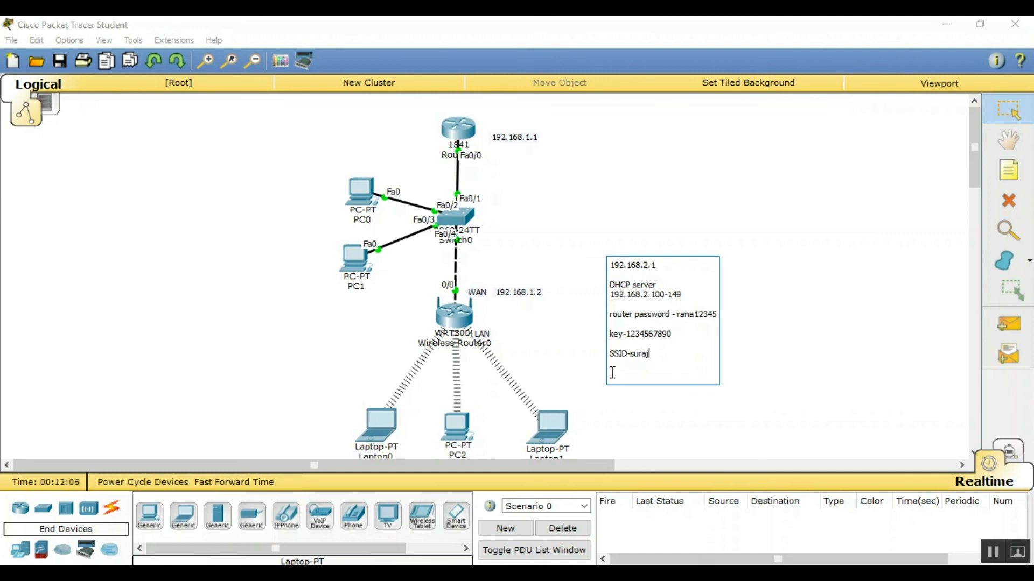
# Finish the note edit and send simple PDU pings from Laptop1 and PC2 to PC1
pyautogui.click(755, 384)
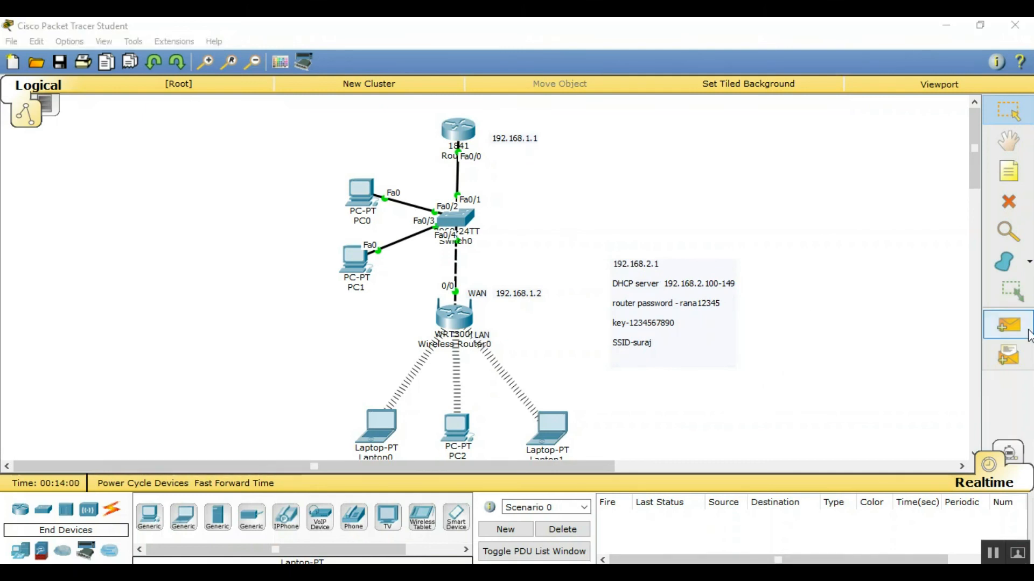
pyautogui.click(1008, 325)
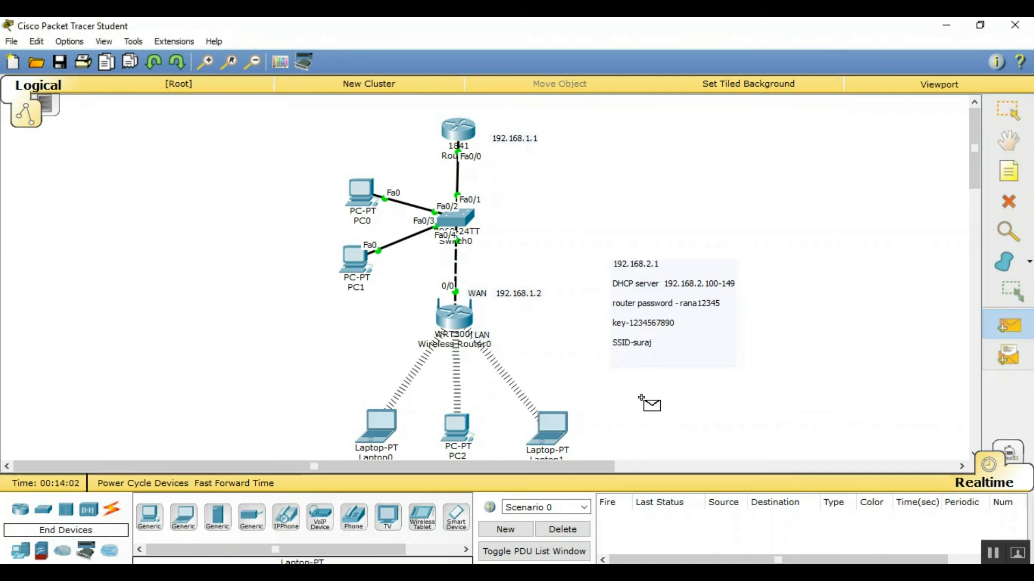
pyautogui.click(554, 431)
pyautogui.click(373, 247)
pyautogui.click(988, 331)
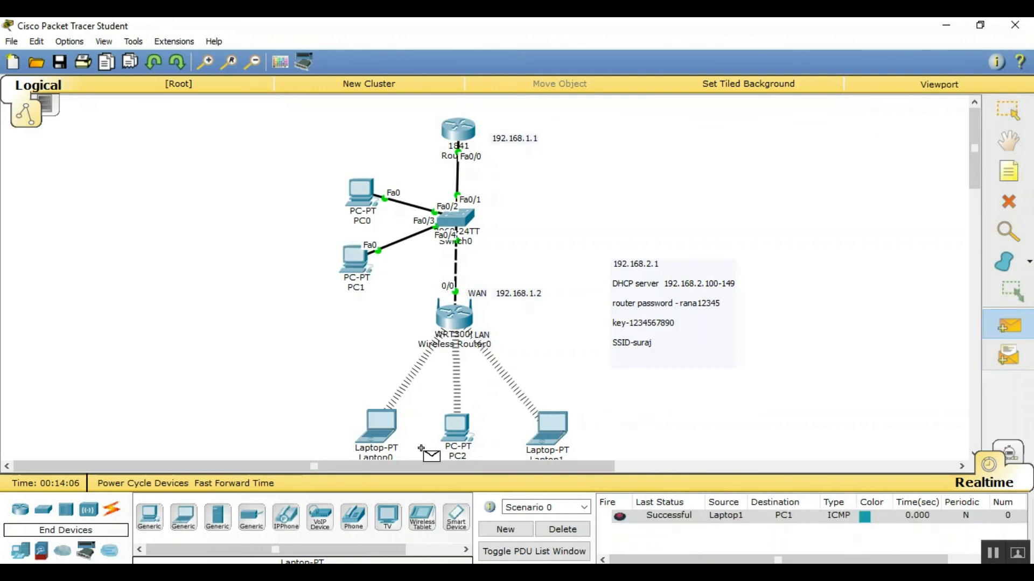
pyautogui.click(453, 426)
pyautogui.click(366, 275)
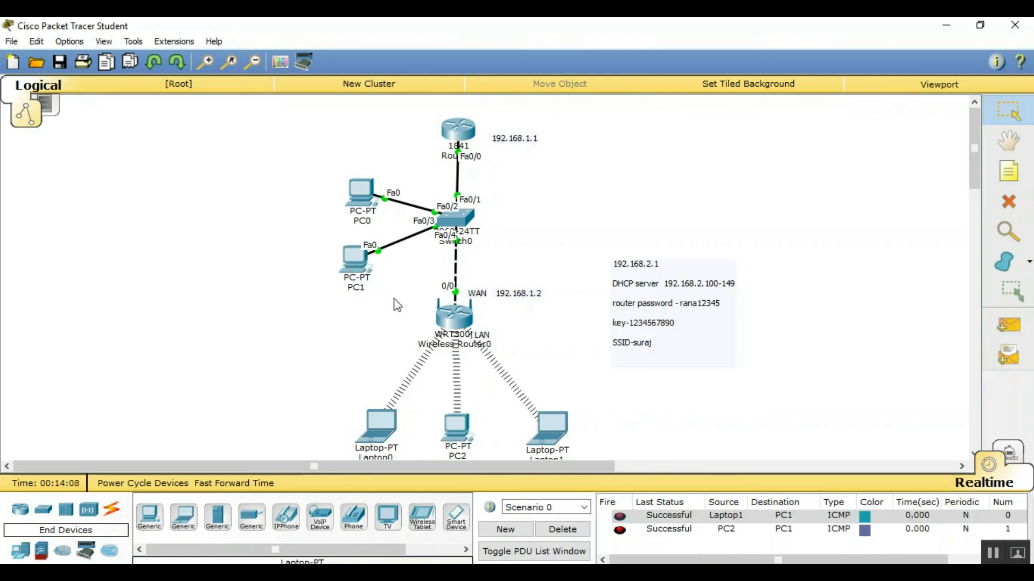
# Ping Router0 from Laptop0 and PC1 from PC2 again, then delete the results list
pyautogui.click(1004, 323)
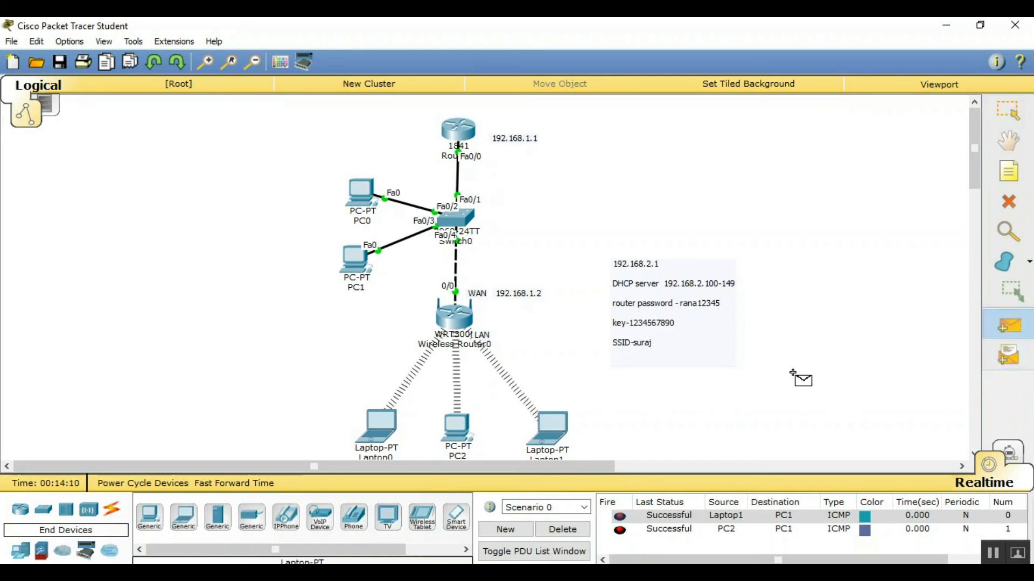
pyautogui.click(379, 428)
pyautogui.click(470, 133)
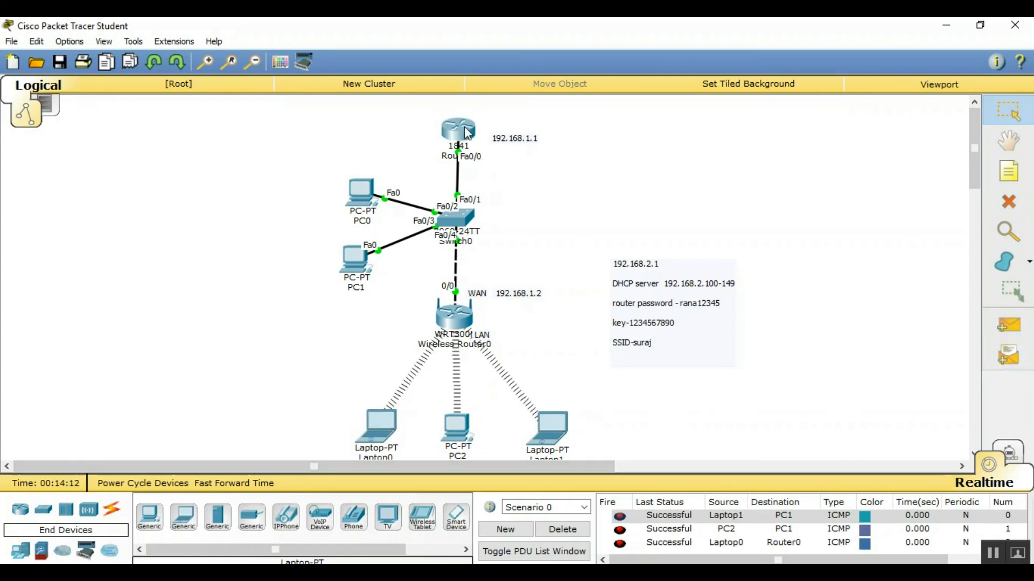
pyautogui.click(1004, 324)
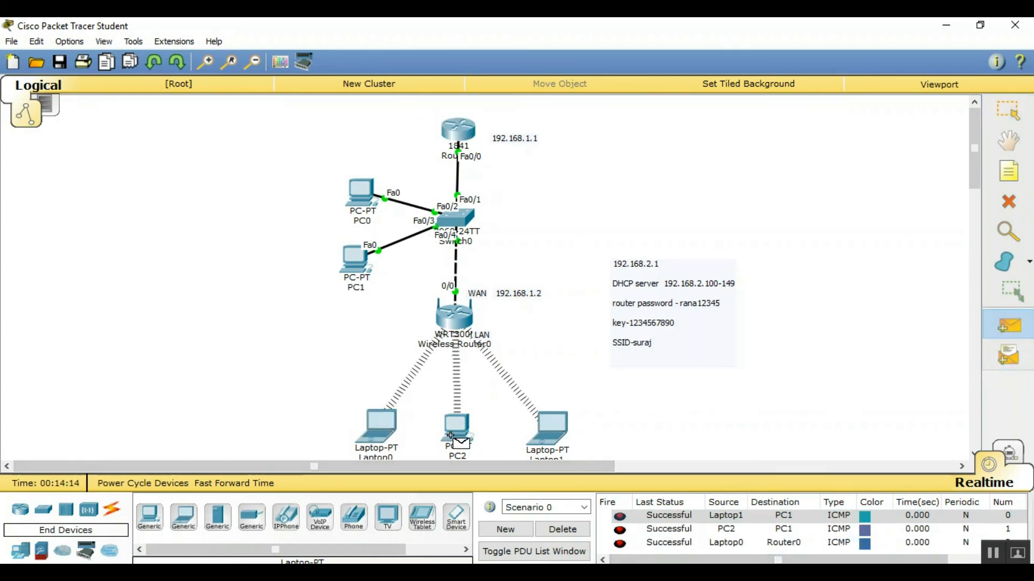
pyautogui.click(458, 428)
pyautogui.click(359, 258)
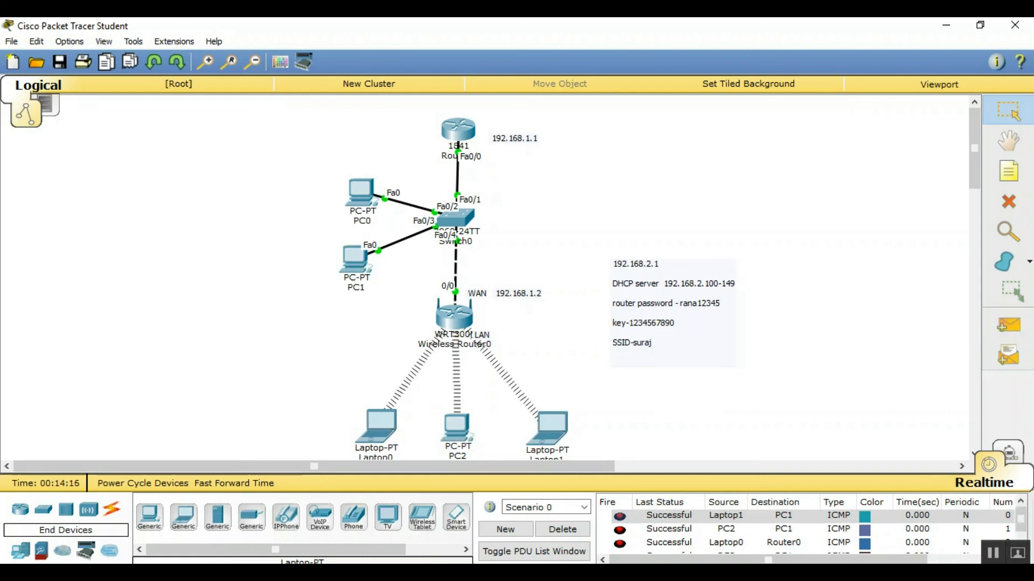
pyautogui.click(575, 530)
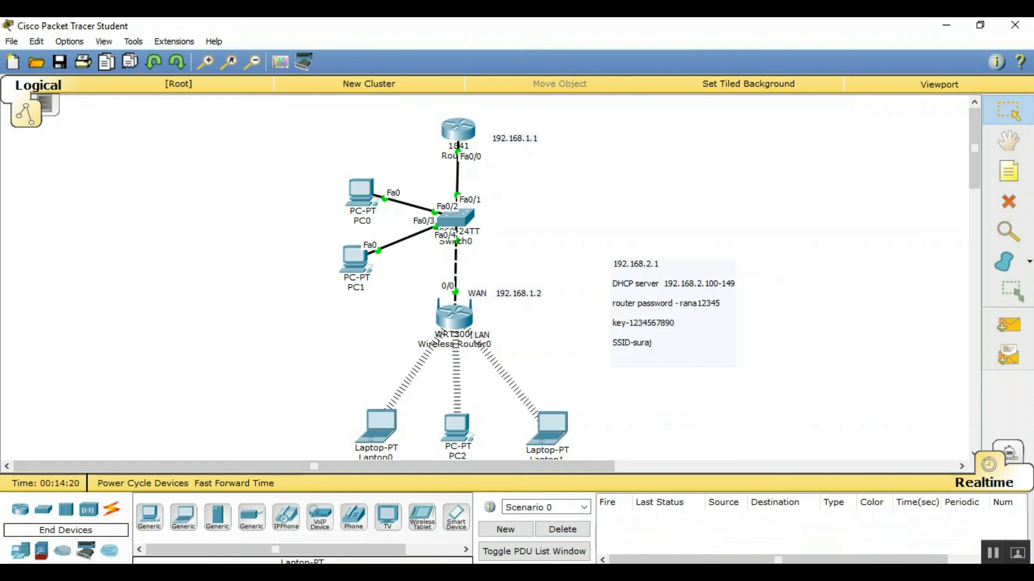